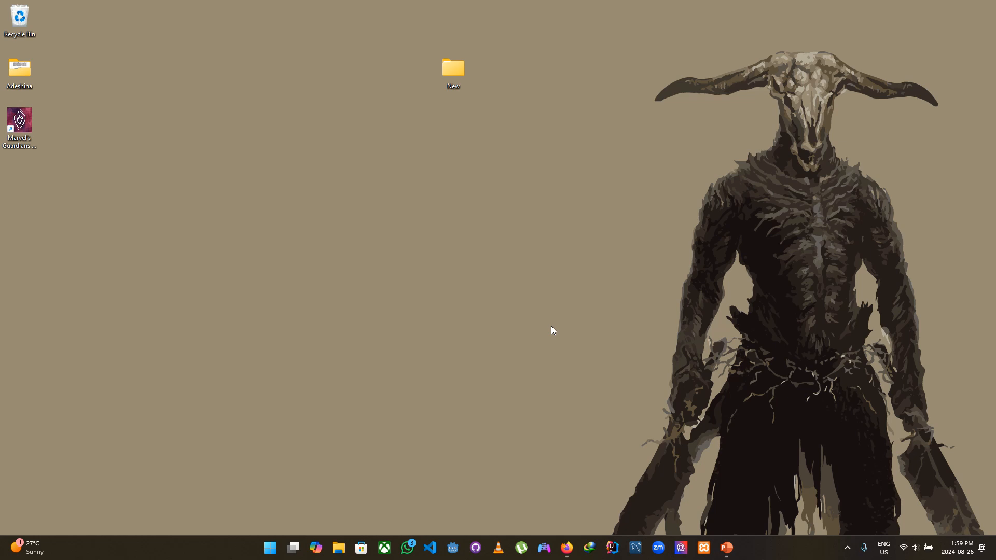
Launch Godot, open the TheSideScroller project and show the Enemy scene in the 2D workspace.
left_click(452, 553)
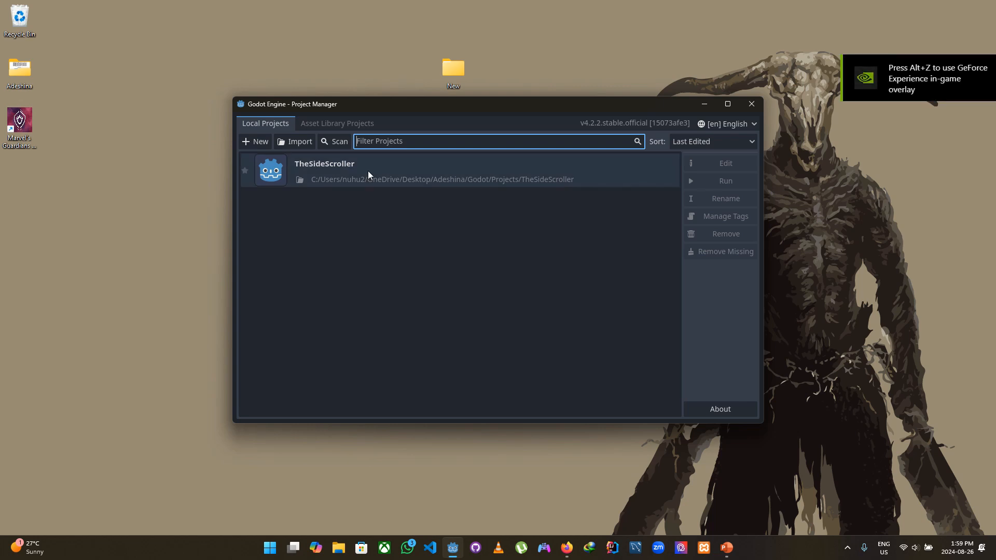
double_click(355, 163)
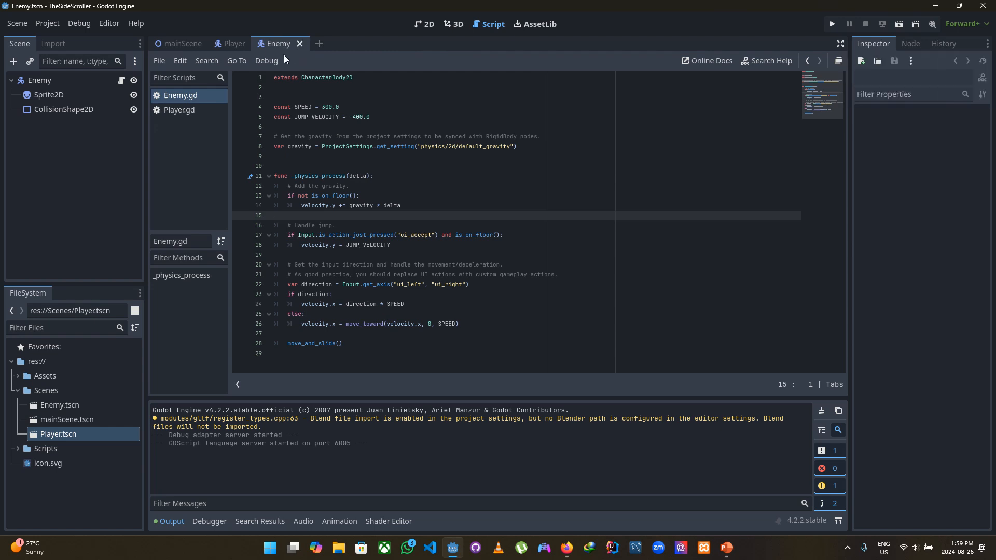
left_click(429, 25)
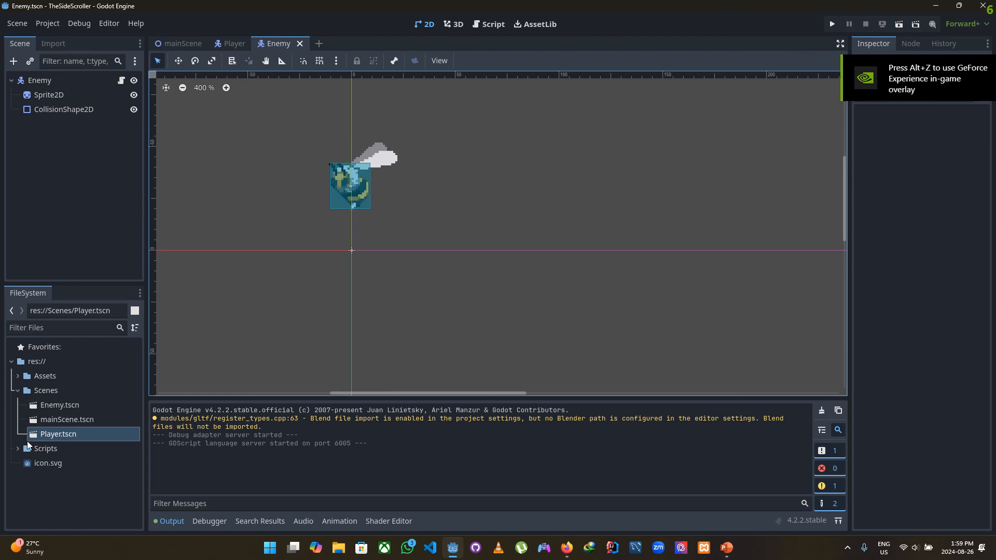
Examine the project's asset folders, including the Small Bee enemy subfolders and the Player Assets contents.
left_click(17, 376)
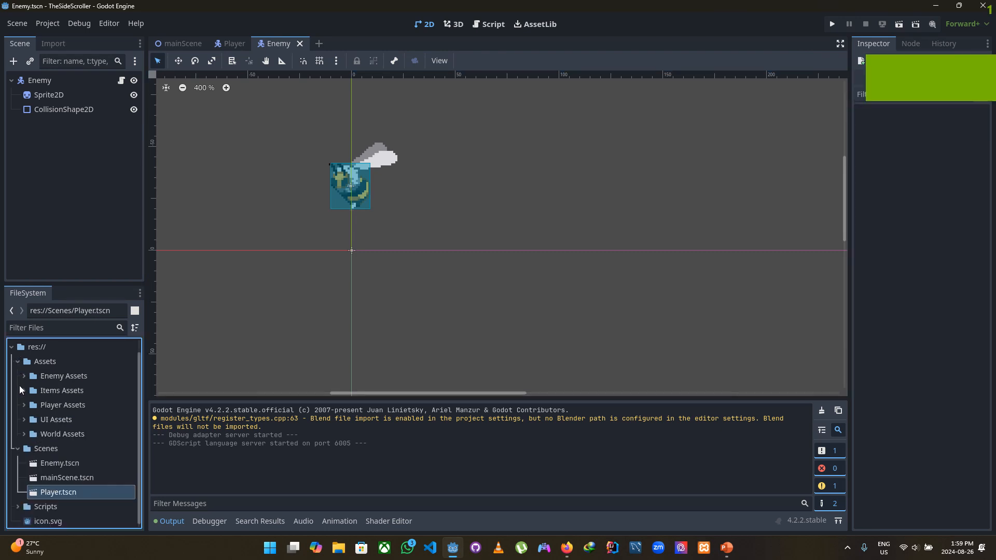
left_click(24, 376)
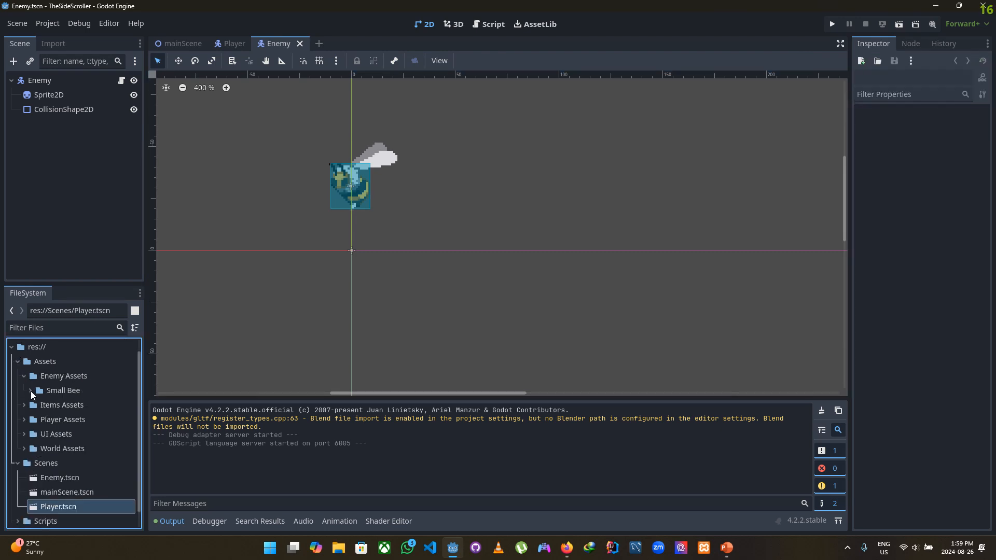
left_click(30, 392)
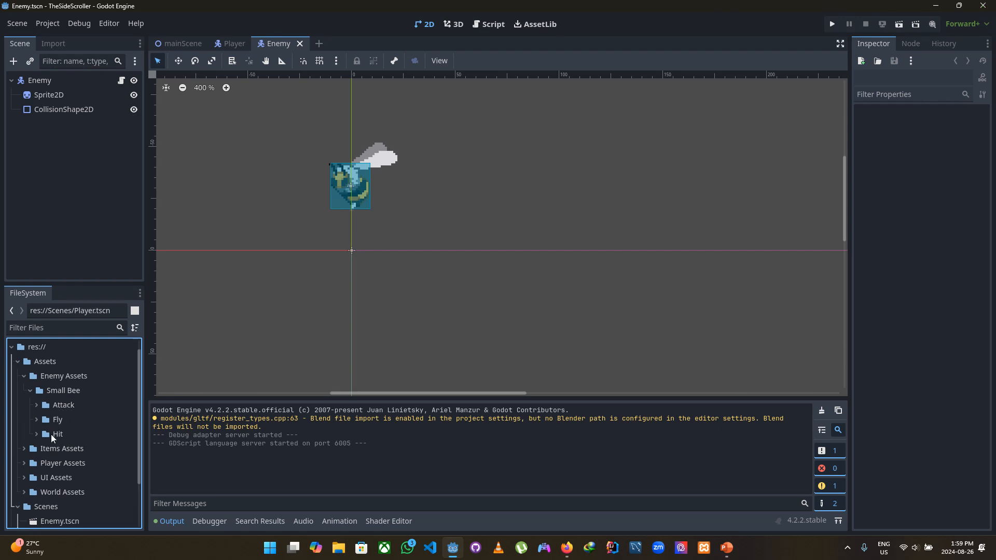
scroll(92, 376, "down", 2)
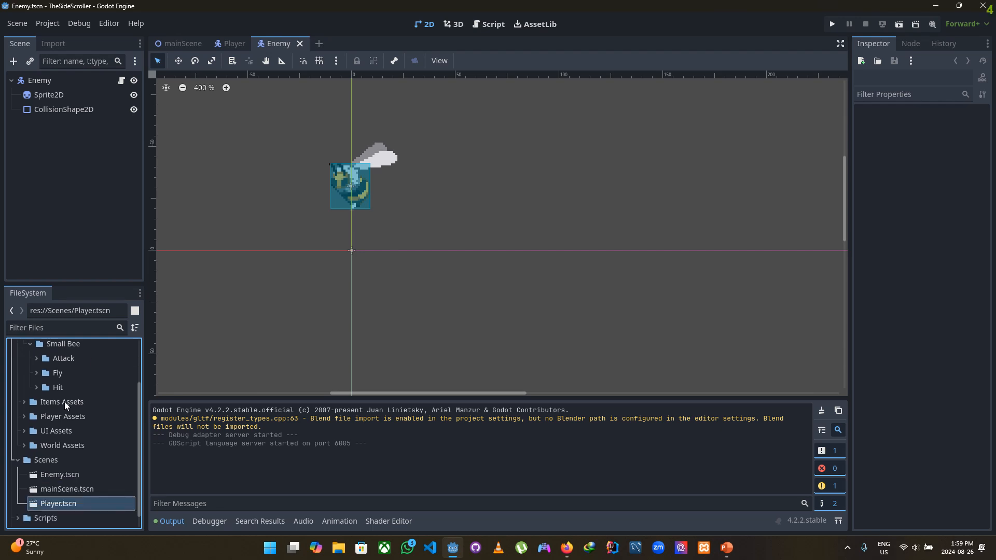
left_click(24, 417)
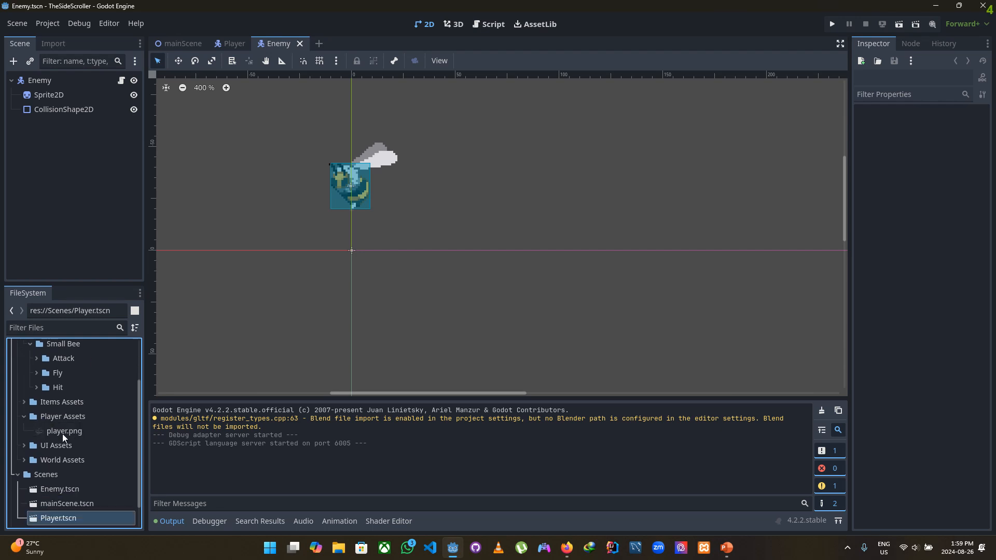
mouse_move(73, 431)
Delete the Sprite2D and CollisionShape2D nodes from the Enemy scene.
left_click(46, 97)
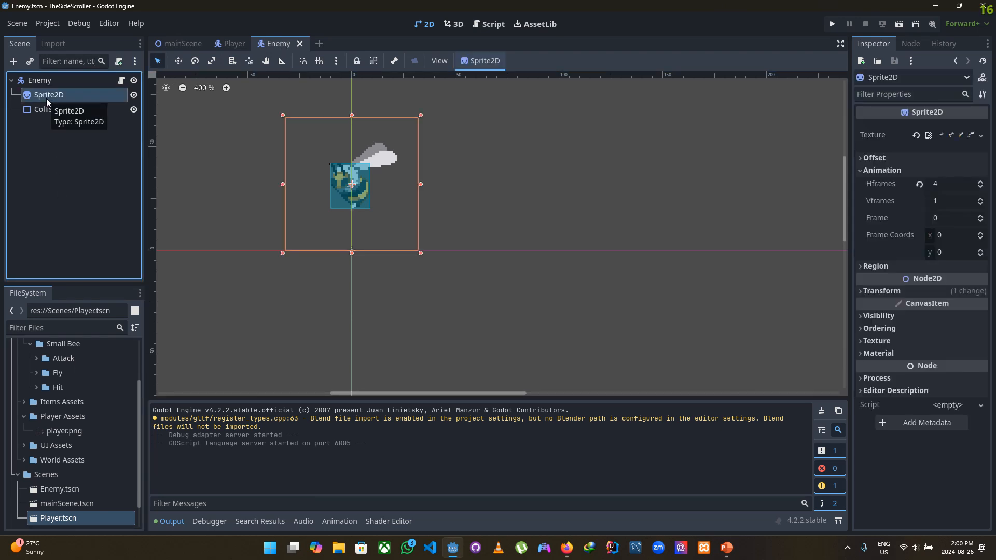
key("Delete")
left_click(489, 287)
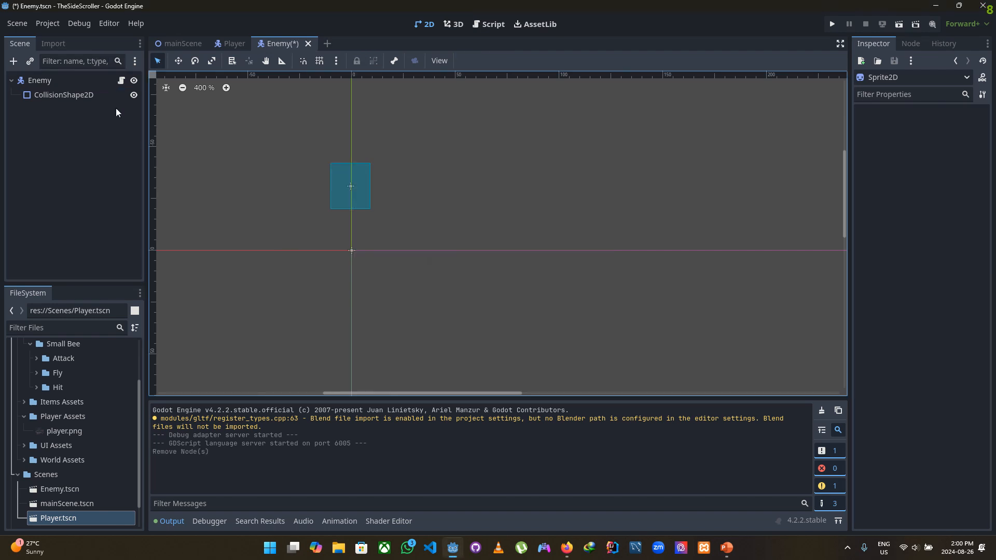
left_click(76, 97)
key("Delete")
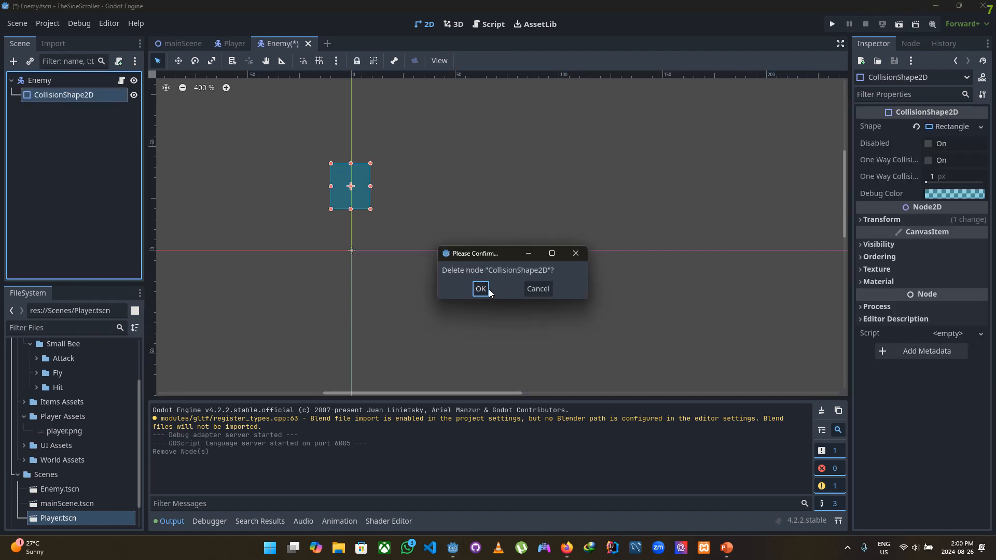
left_click(480, 290)
Add an AnimatedSprite2D node as a child of the Enemy node.
left_click(60, 84)
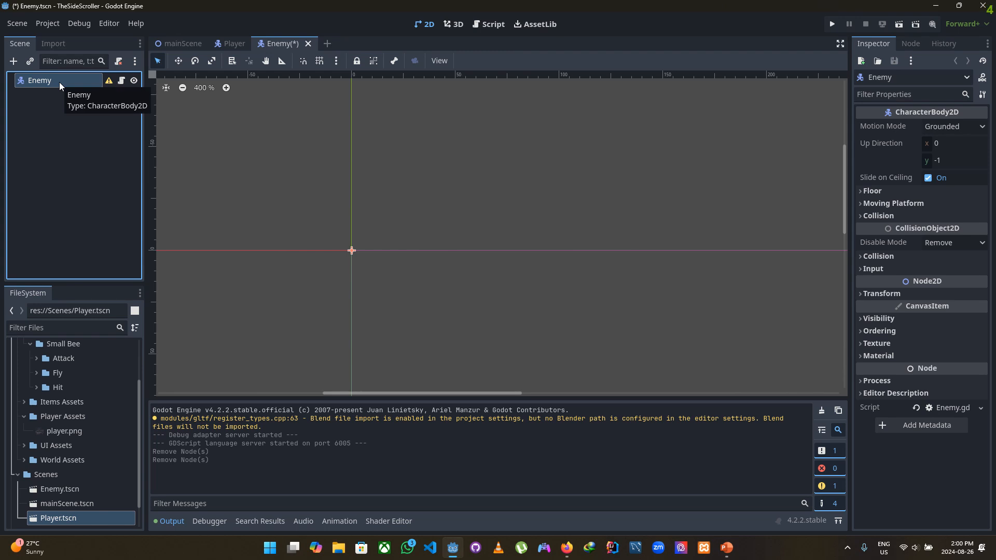
left_click(14, 64)
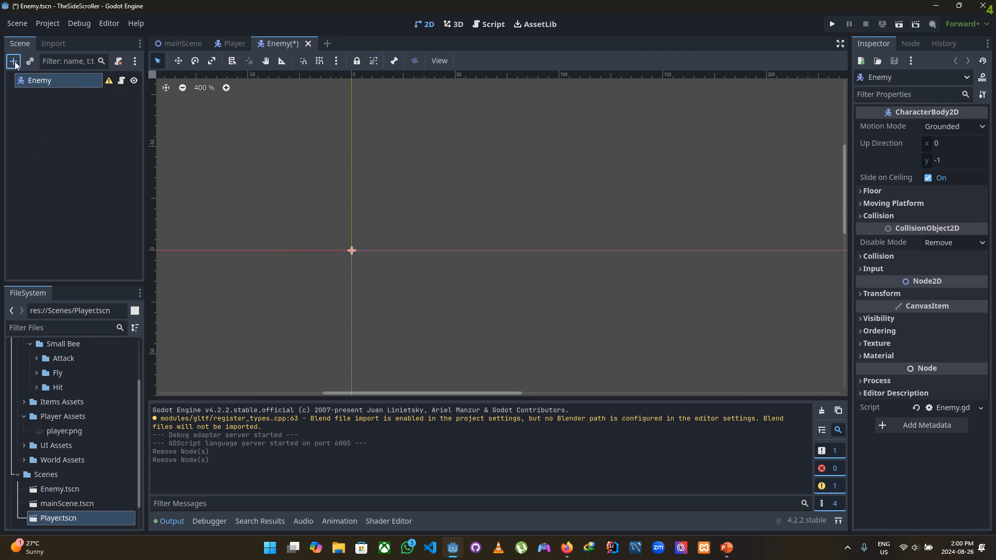
key("Caps_Lock")
type("ANIM")
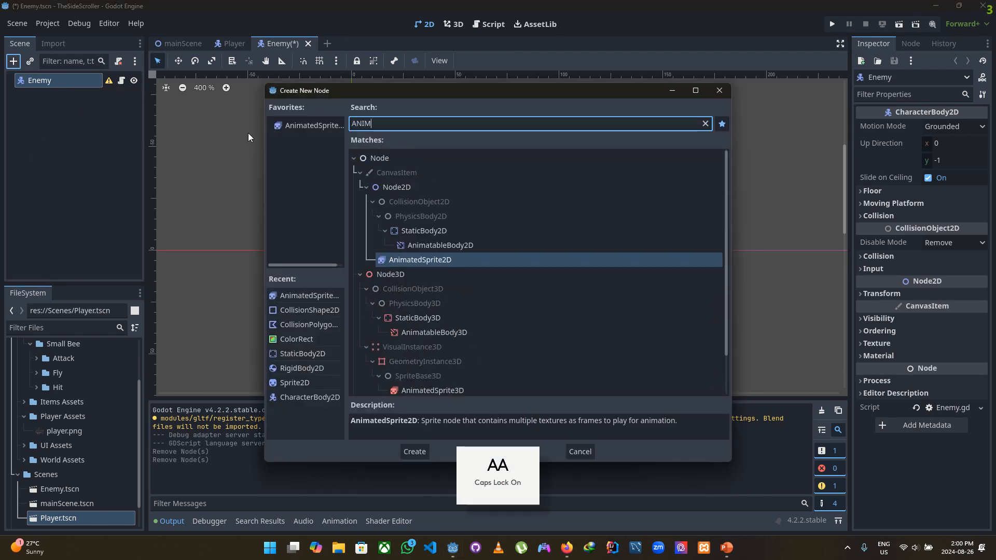
key("BackSpace")
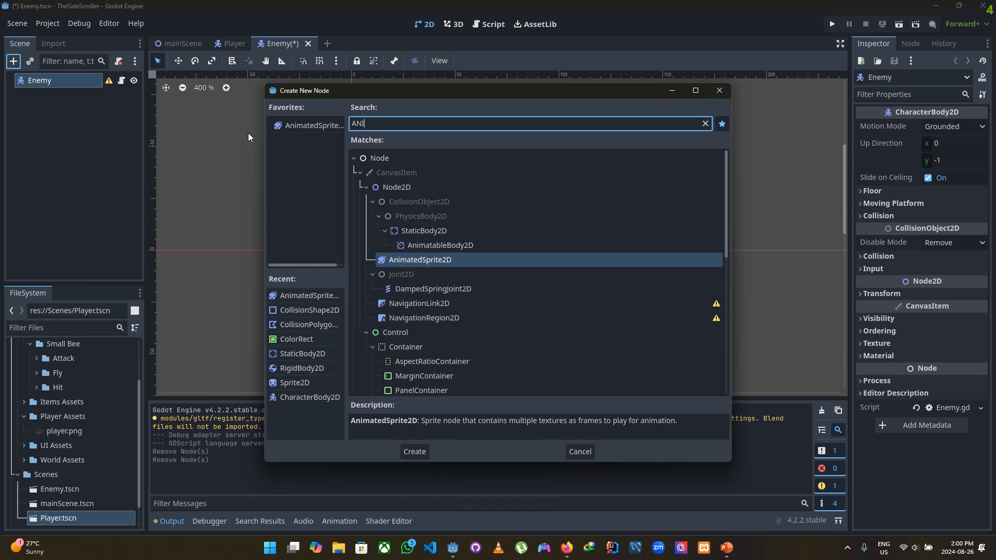
left_click(414, 451)
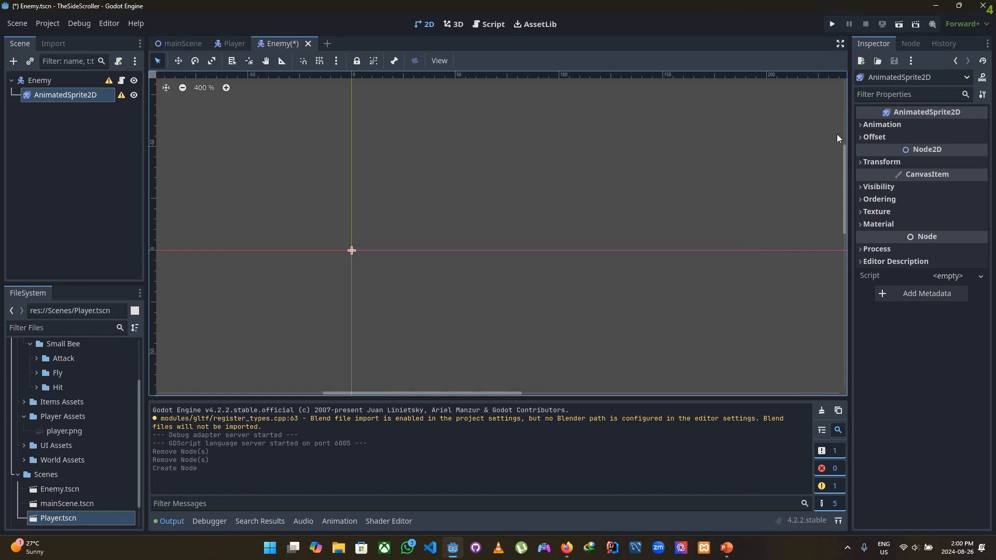
Assign a new SpriteFrames resource to the AnimatedSprite2D node and open it for editing.
left_click(870, 125)
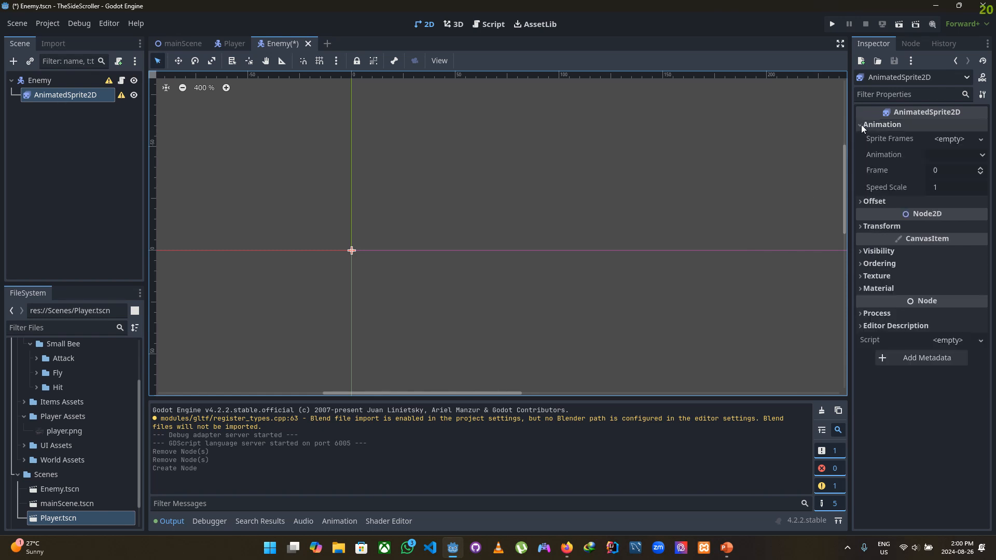
left_click(981, 139)
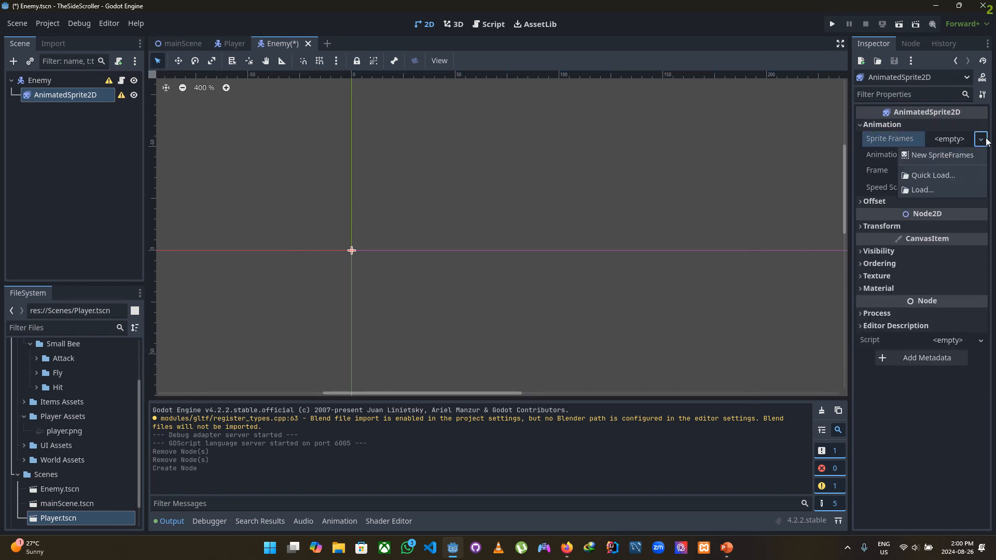
left_click(936, 154)
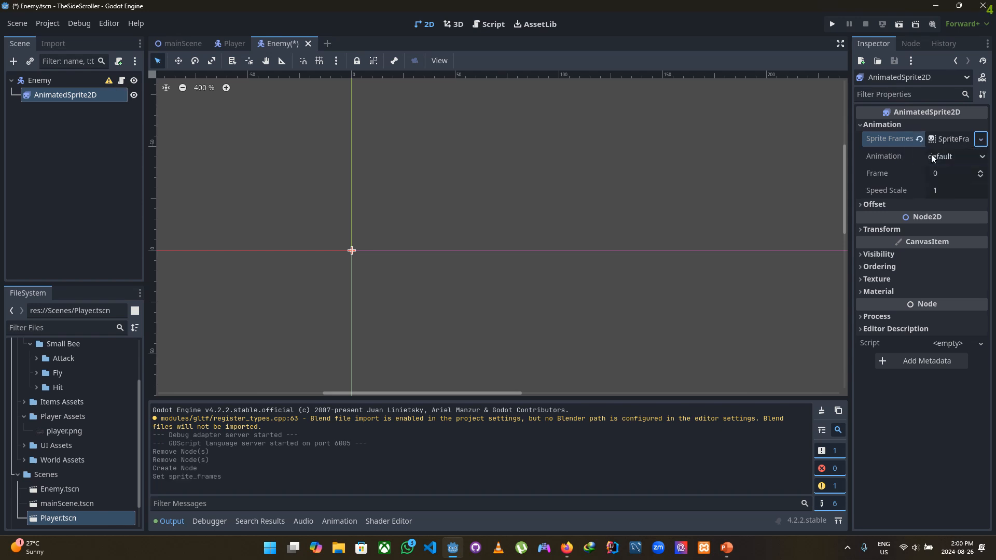
left_click(938, 139)
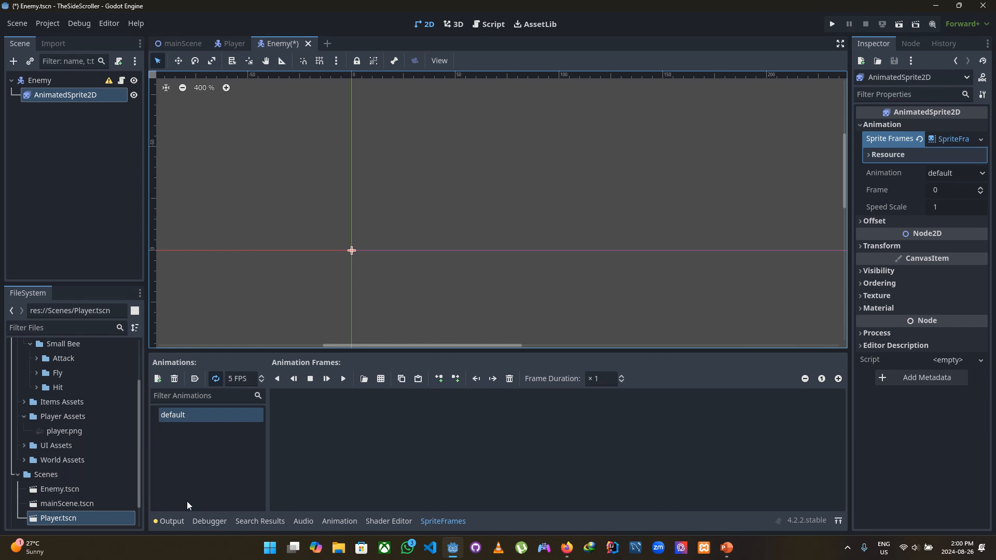
Rename the default animation to enemyAttack.
double_click(171, 416)
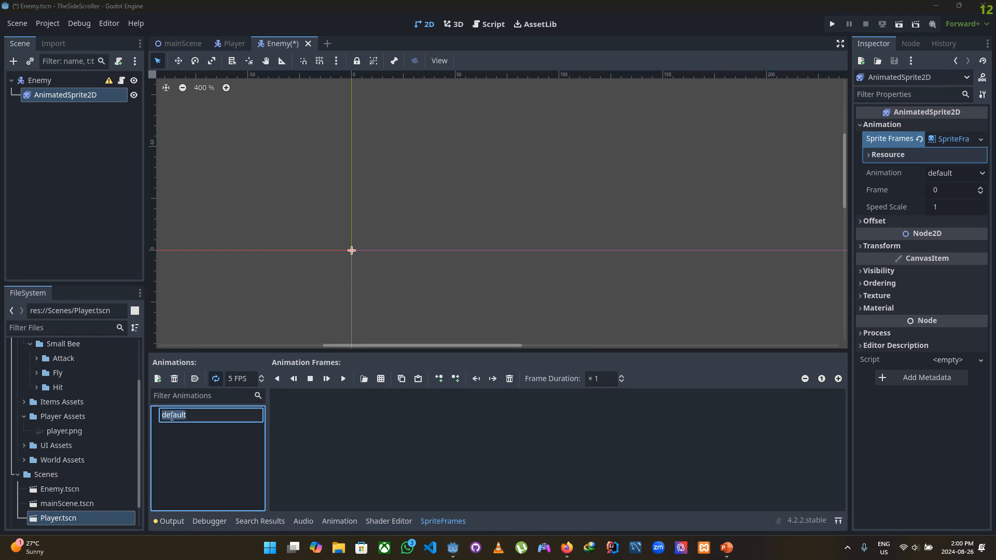
type("A")
key("Caps_Lock")
type("ttack")
type("enem")
type("y")
left_click(189, 457)
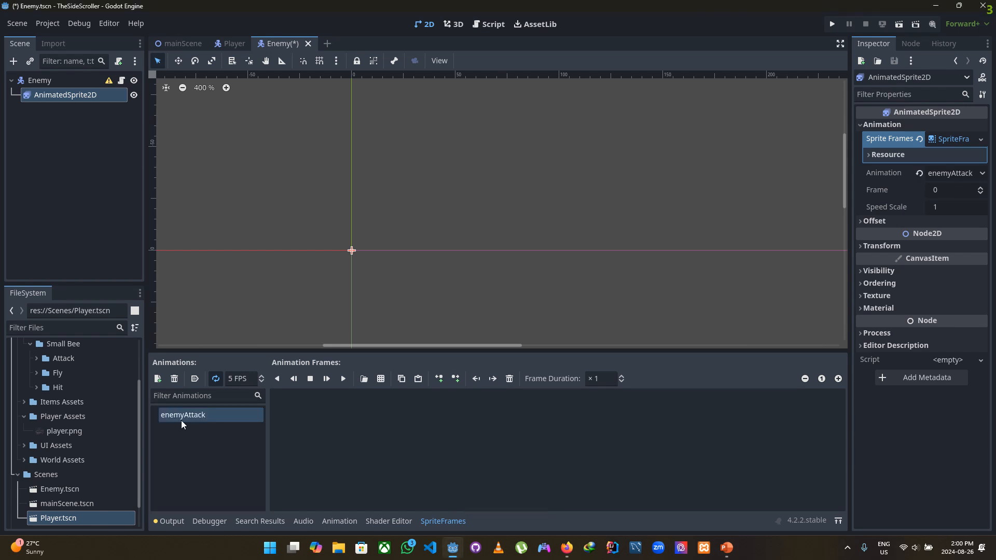
Add a second animation to the sprite frames and name it enemyFly.
left_click(158, 379)
double_click(180, 430)
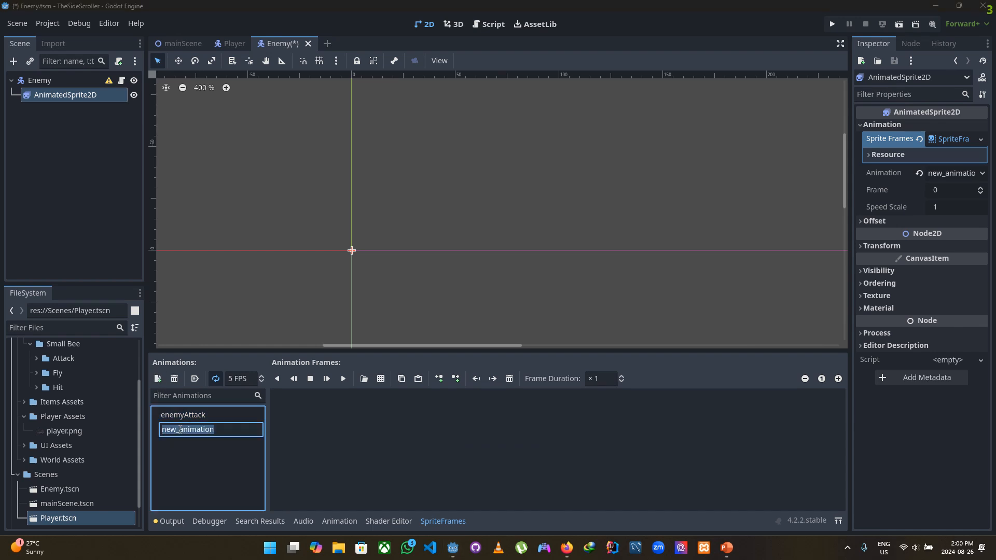
type("enemy")
key("Caps_Lock")
type("Fl")
key("Caps_Lock")
type("ly")
left_click(193, 469)
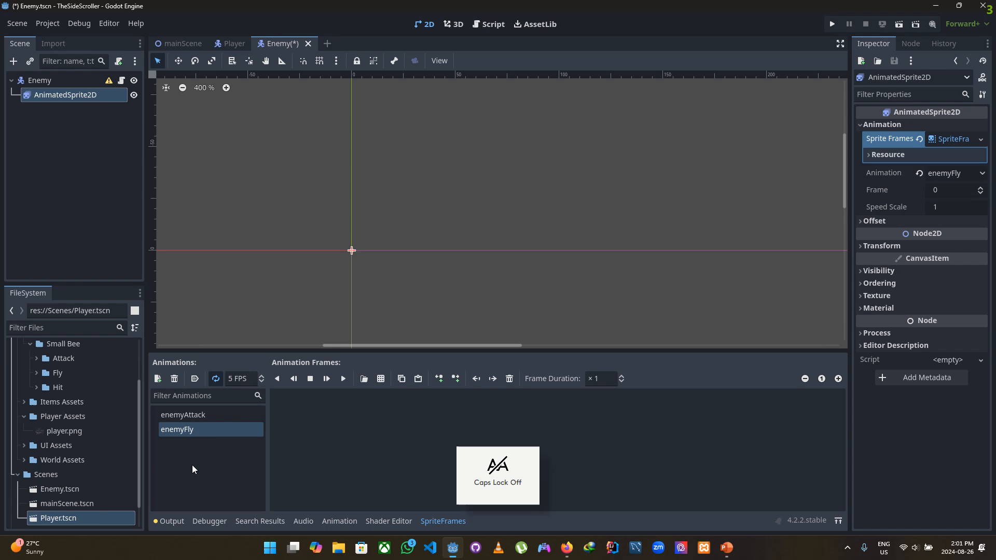
Add a third animation to the sprite frames and name it enemyHit.
left_click(157, 379)
double_click(183, 445)
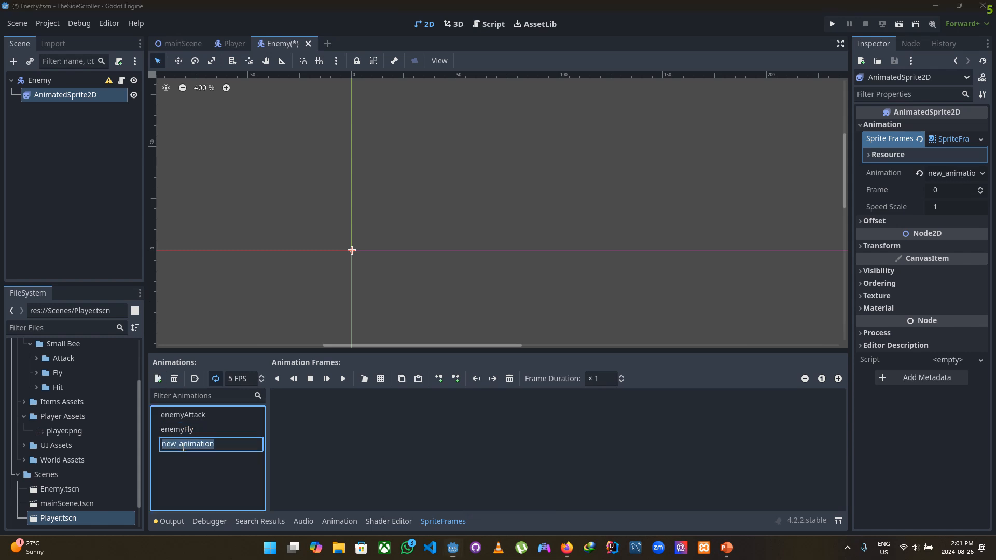
type("enemy")
key("Caps_Lock")
type("H")
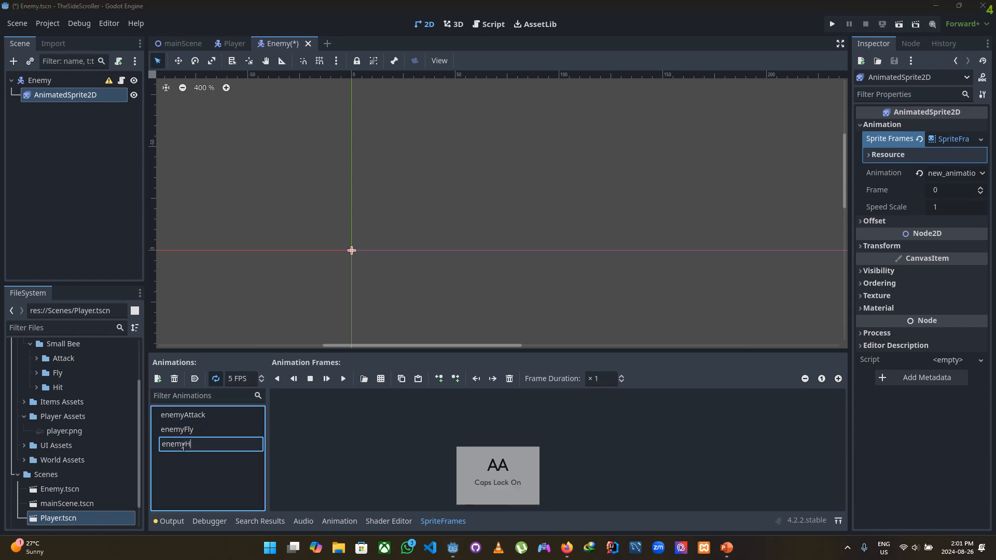
key("Caps_Lock")
type("it")
key("Return")
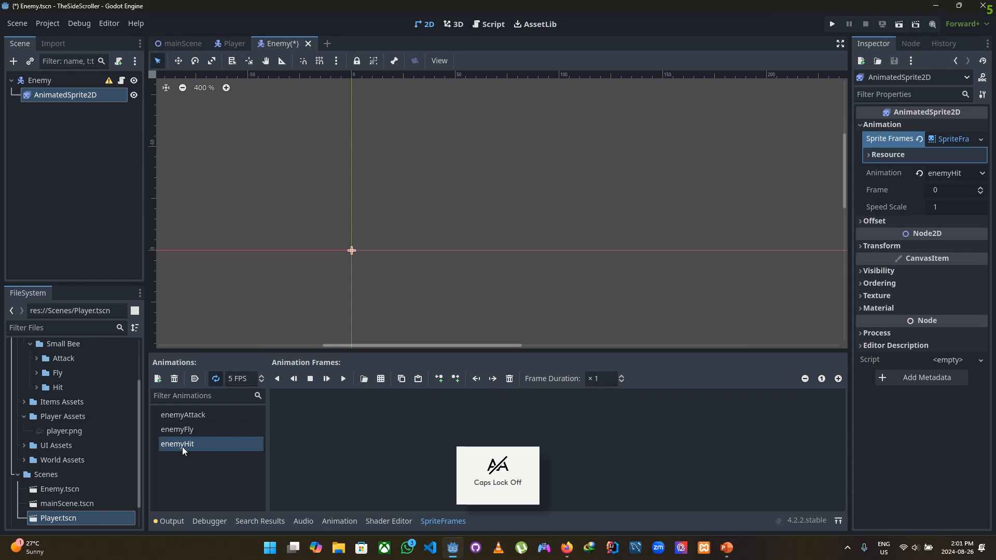
left_click(183, 449)
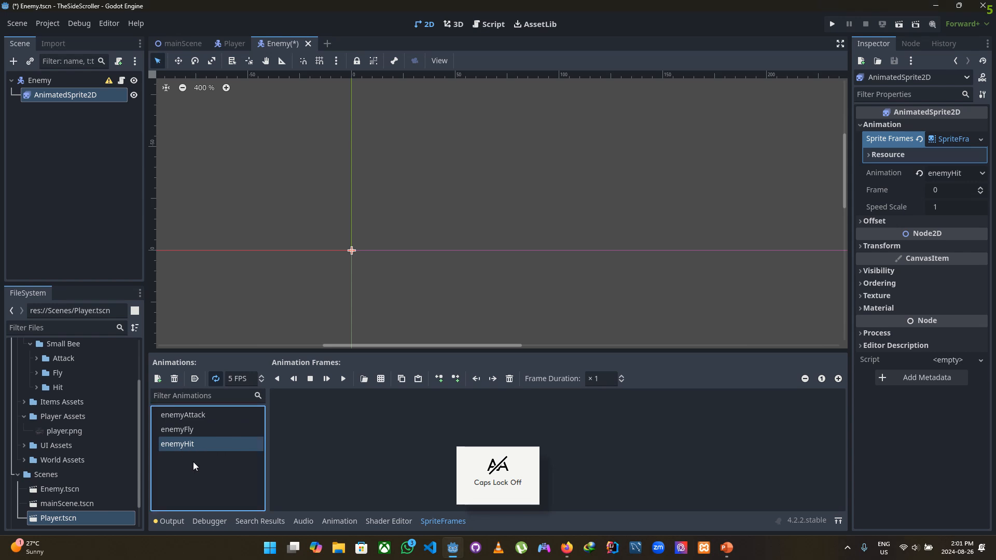
For the enemyAttack animation, load the sprite sheet Attack-Sheet.png from Assets/Enemy Assets/Small Bee/Attack for frame selection.
left_click(185, 418)
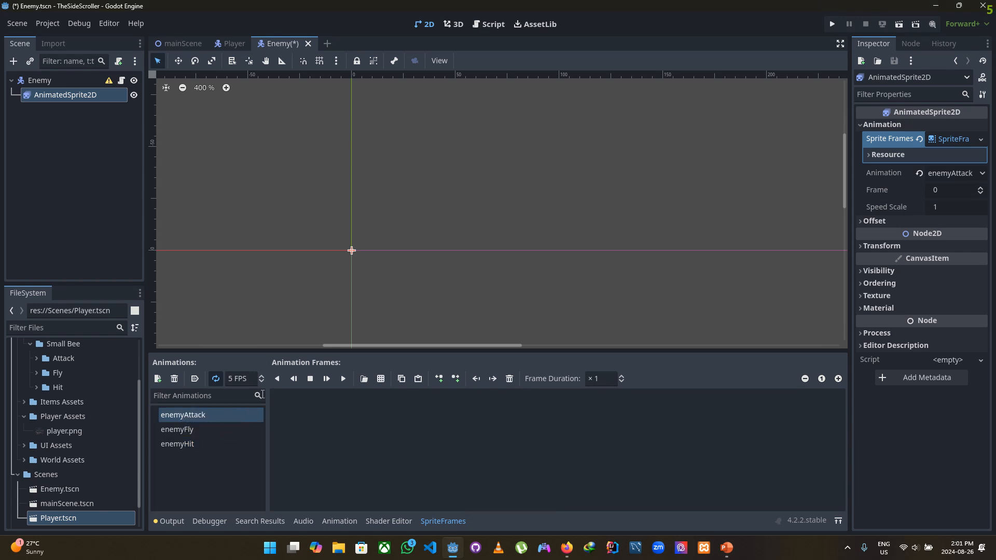
left_click(381, 379)
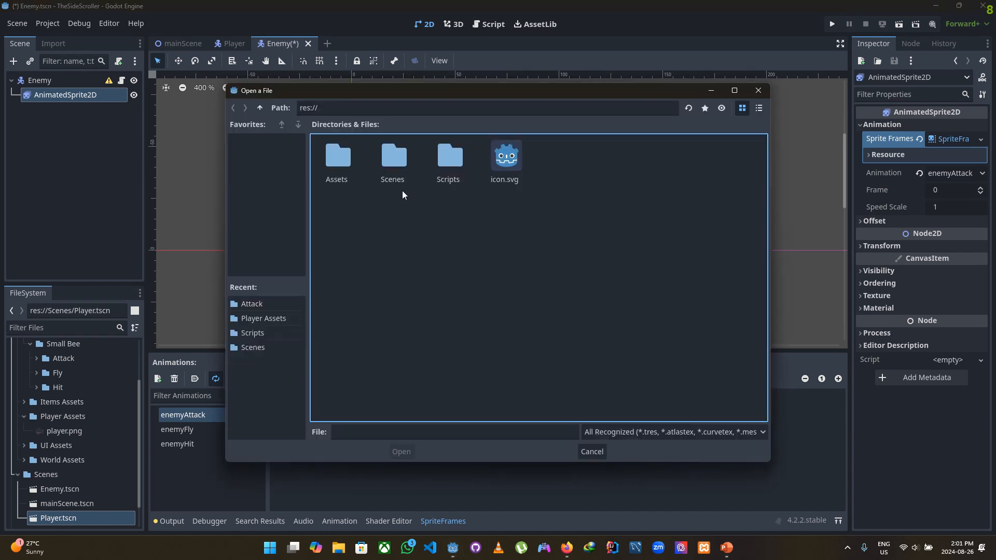
double_click(341, 161)
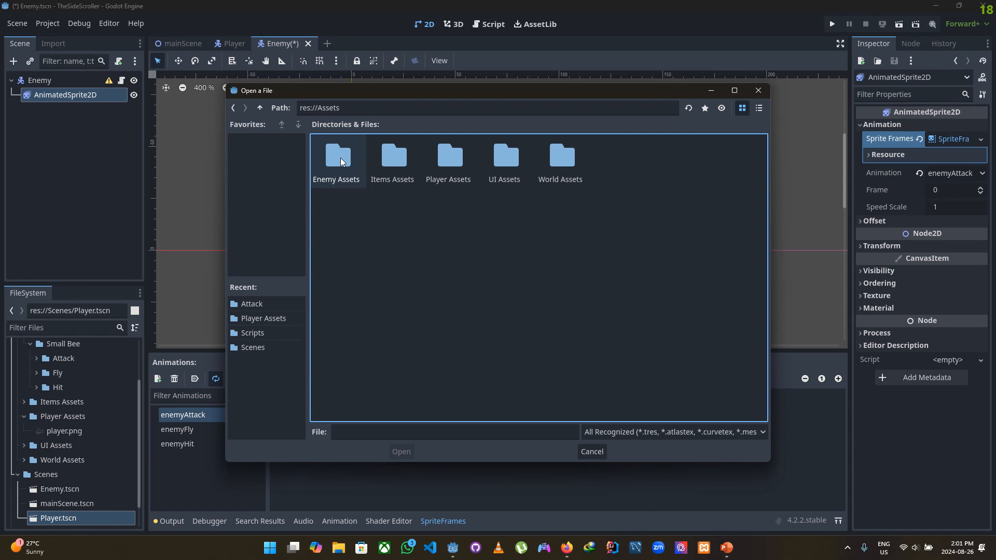
double_click(341, 162)
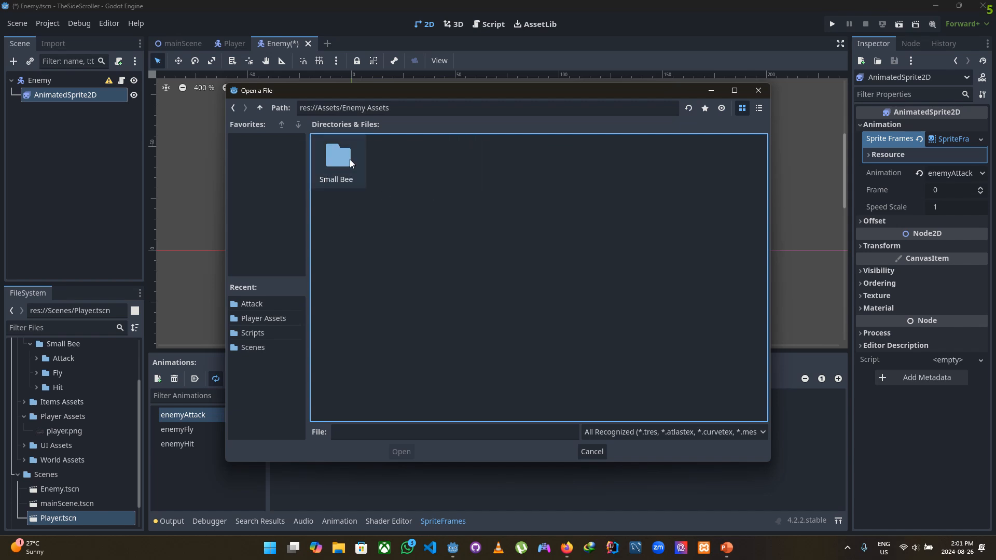
double_click(350, 163)
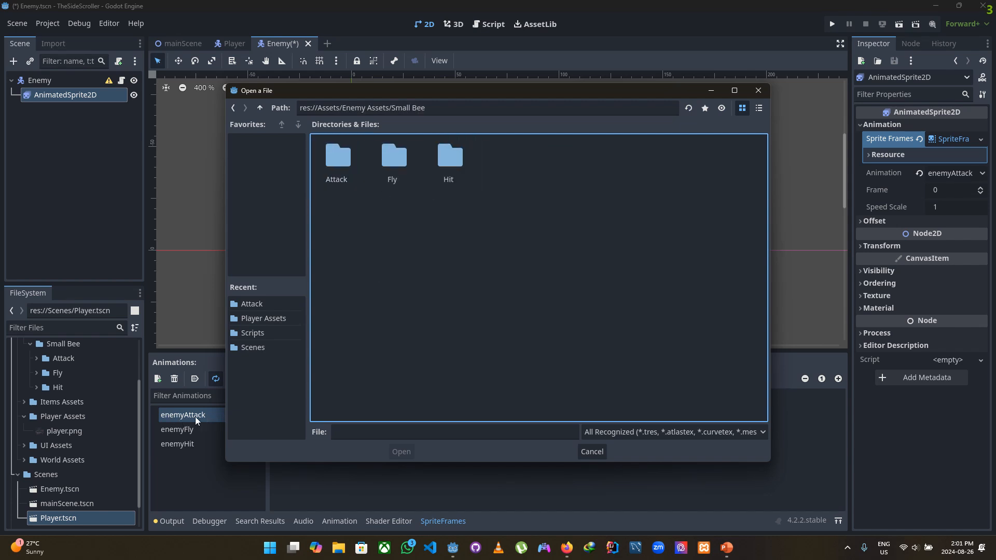
double_click(347, 160)
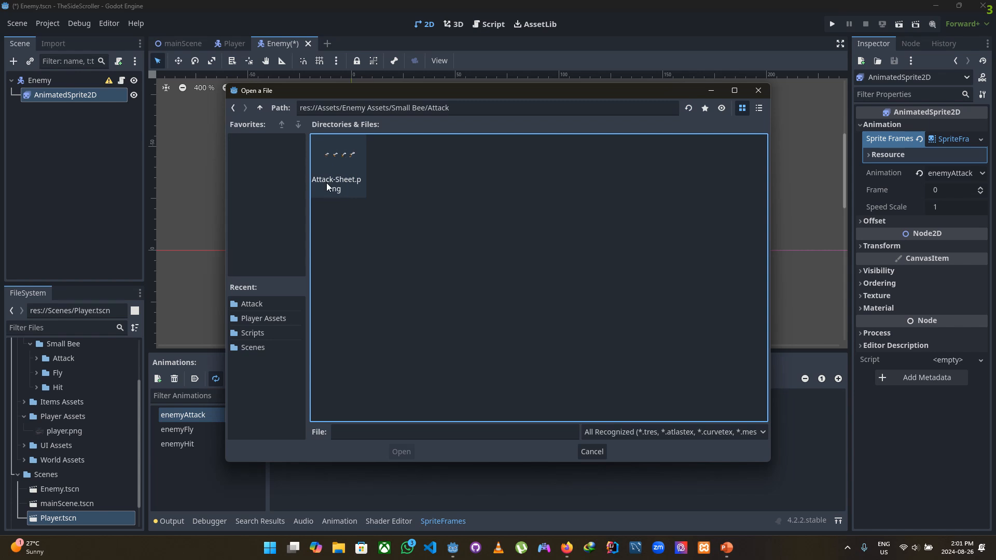
left_click(329, 182)
left_click(398, 451)
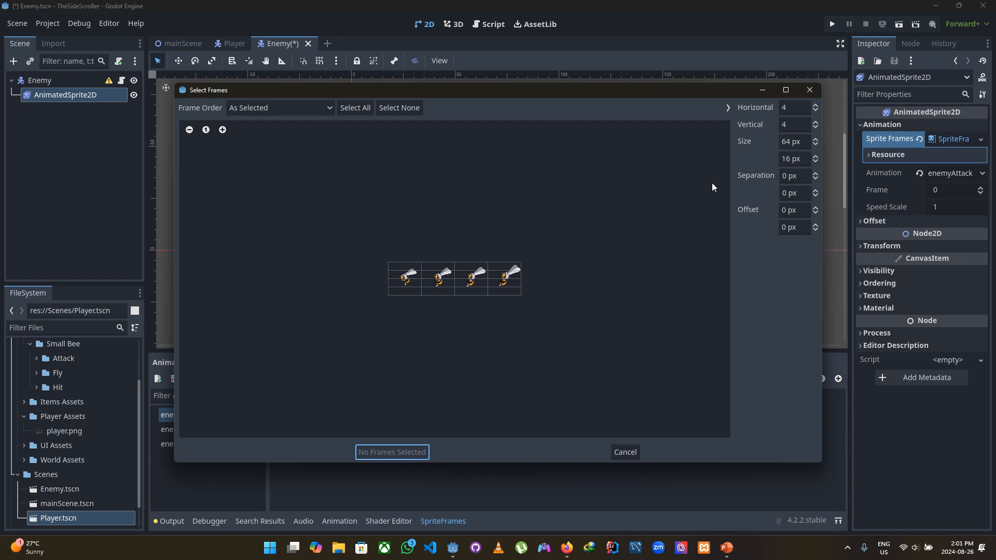
Set the sprite sheet grid to 1 vertical frame and add all four attack frames, in order, to enemyAttack.
double_click(791, 126)
type("1")
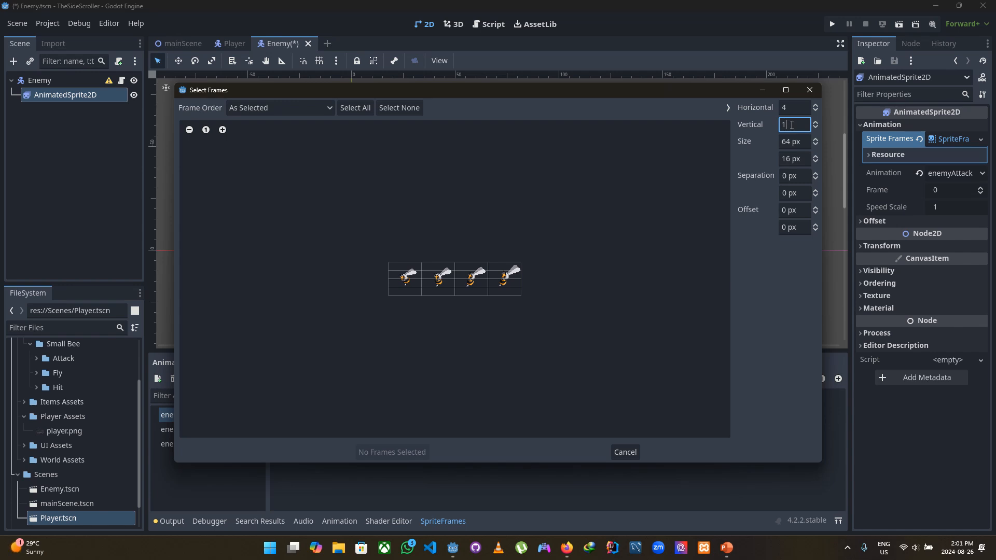
key("Return")
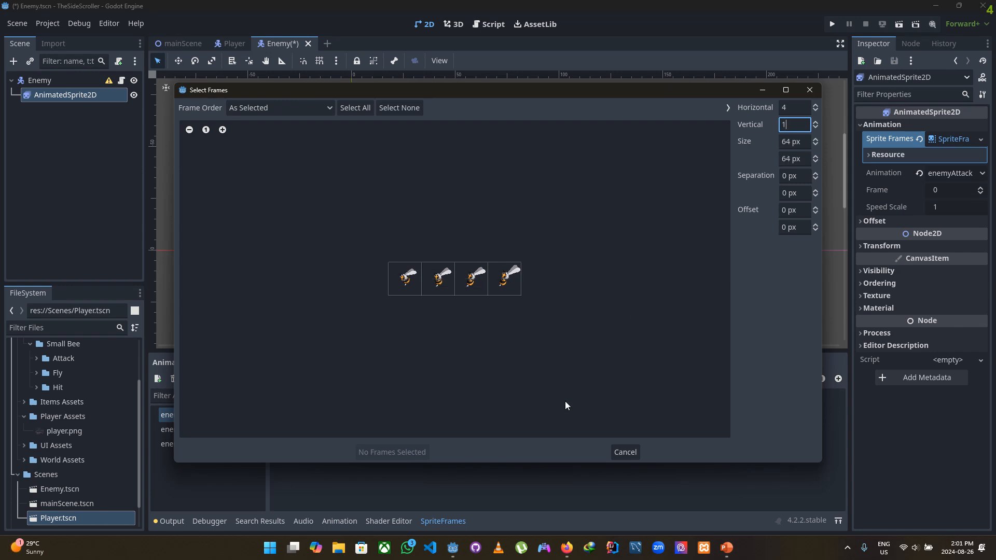
left_click(435, 283)
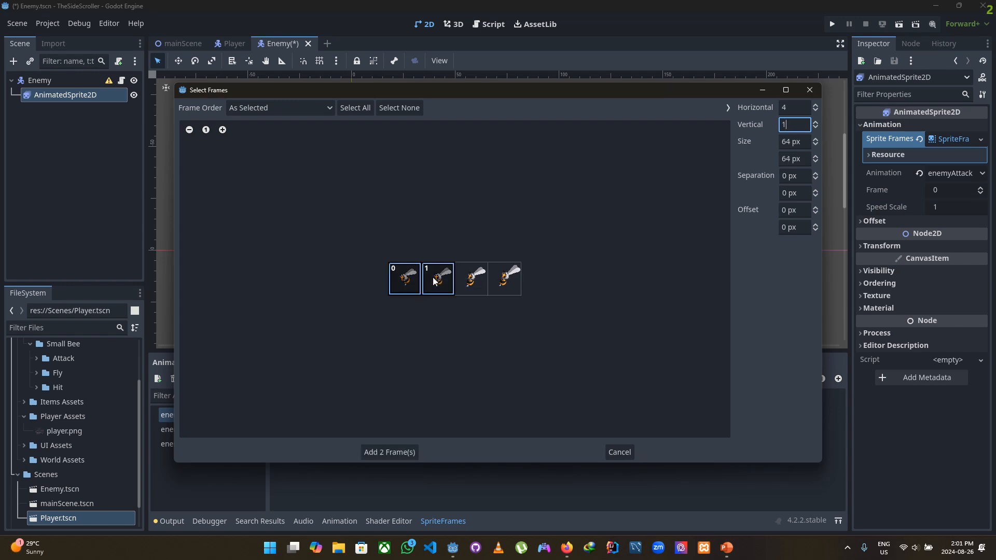
left_click(470, 288)
left_click(507, 282)
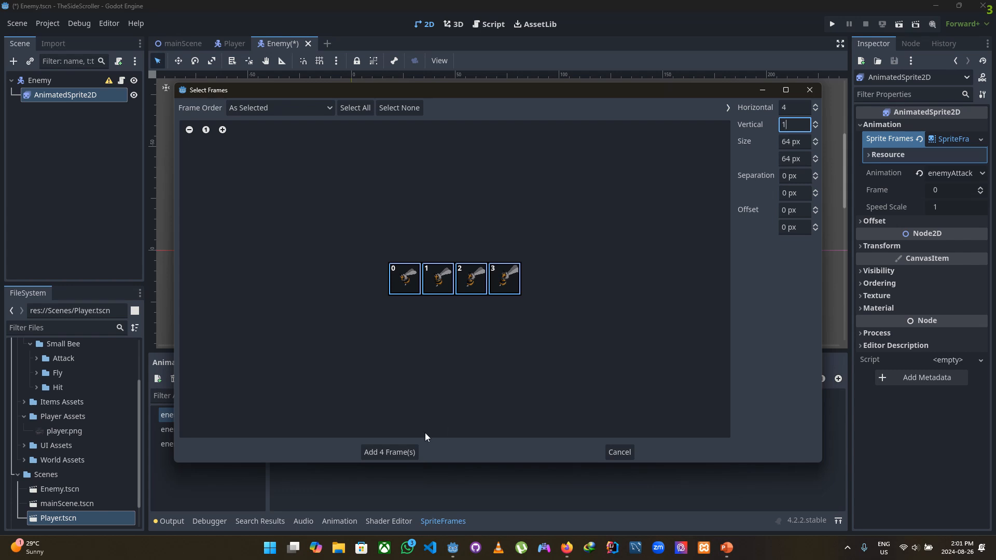
left_click(397, 450)
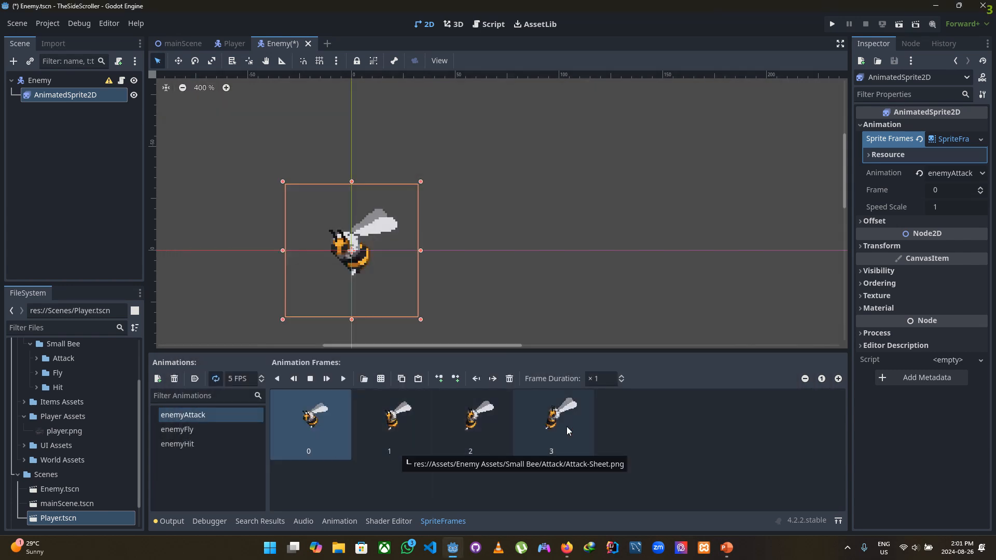
Play the enemyAttack animation as a preview and stop it.
left_click(342, 379)
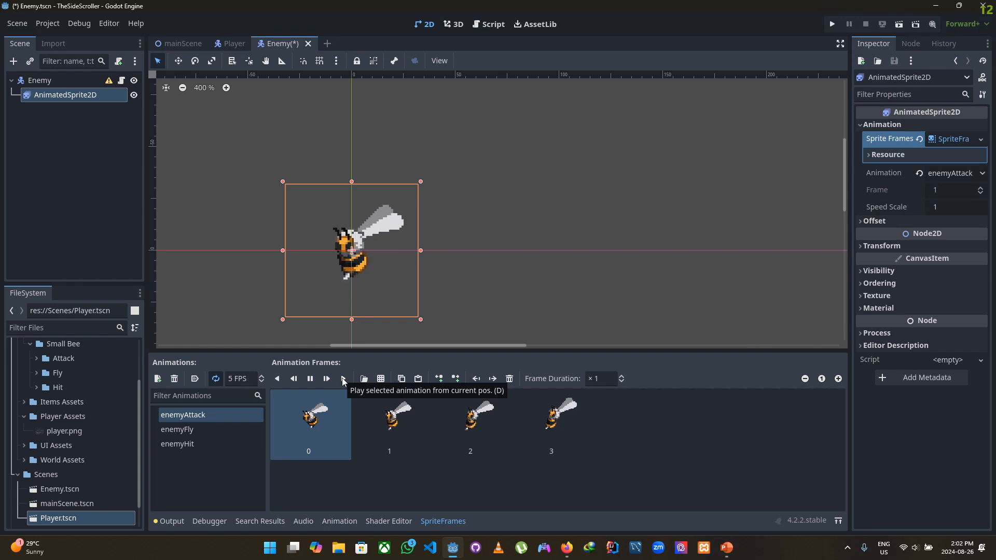
left_click(309, 380)
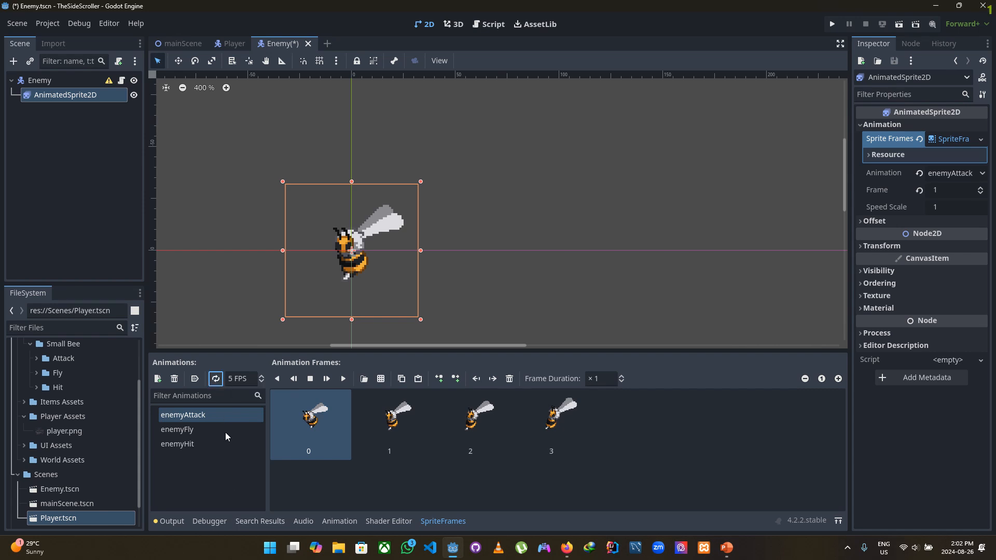
Turn off looping for enemyFly and load Fly-Sheet.png from Small Bee/Fly for frame selection.
left_click(185, 430)
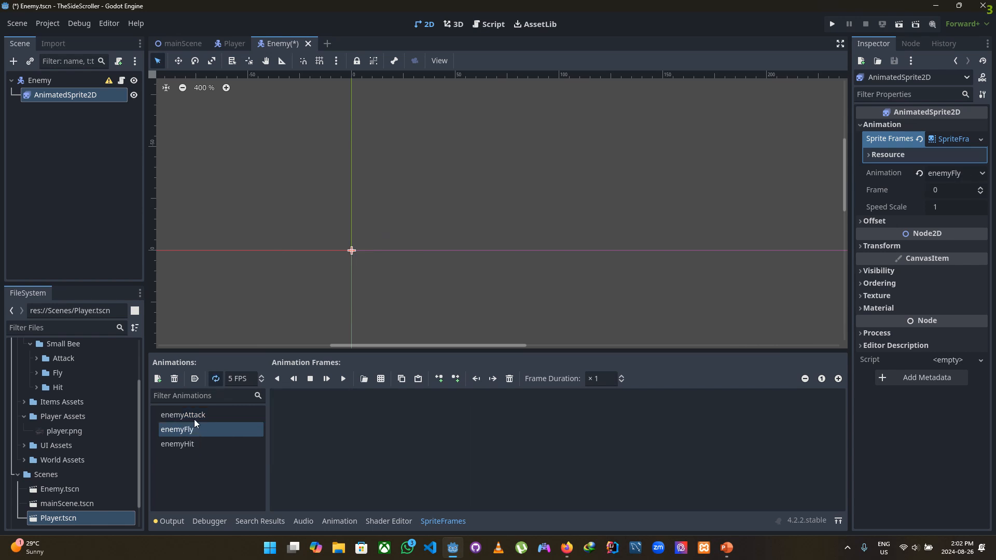
left_click(215, 379)
left_click(381, 379)
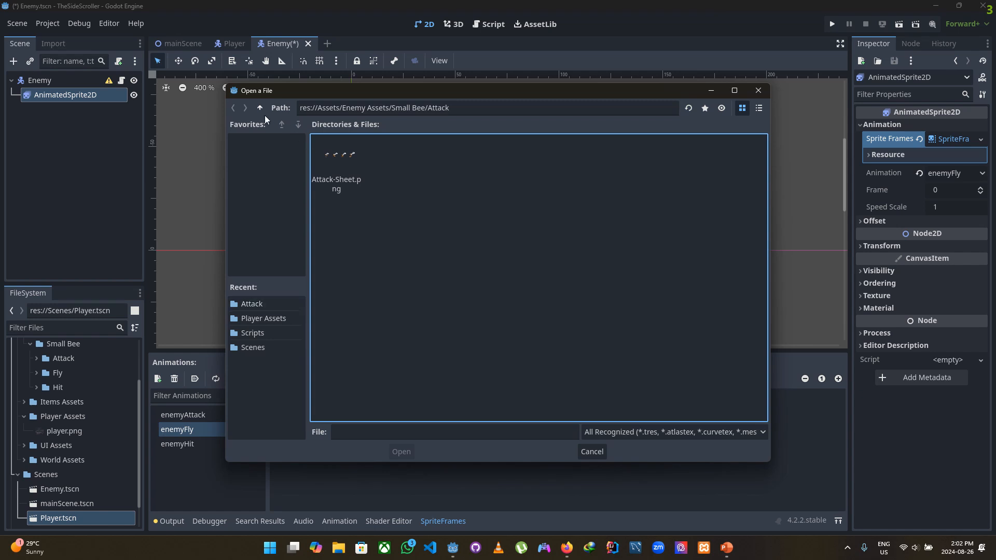
left_click(260, 108)
double_click(402, 156)
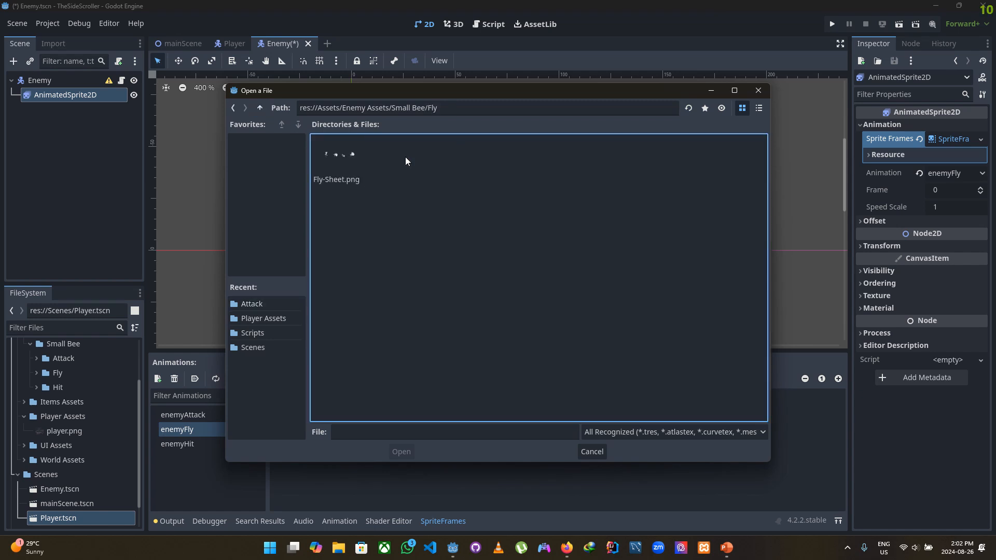
left_click(339, 152)
left_click(397, 453)
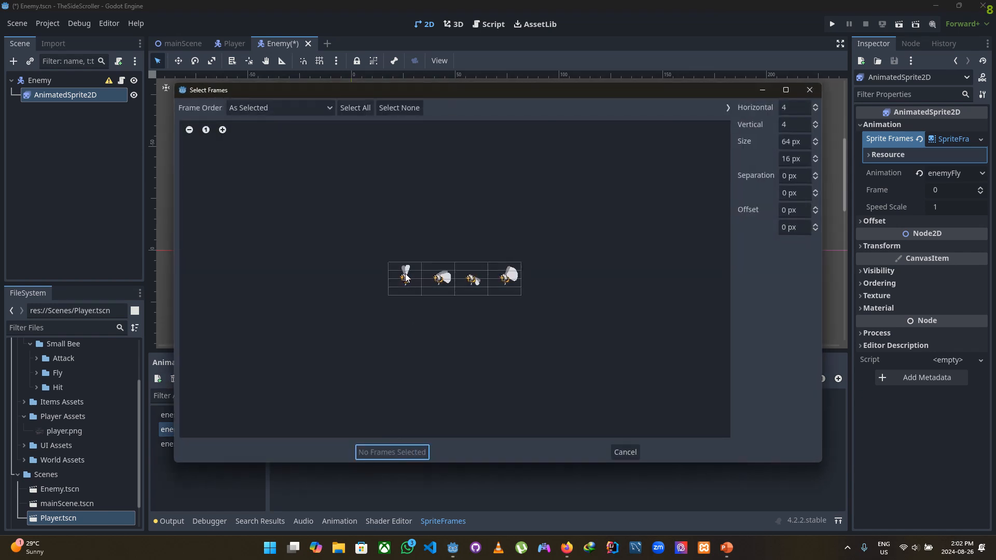
Set the sheet's vertical frame count to 1 and add all four fly frames, in order, to enemyFly.
left_click(794, 124)
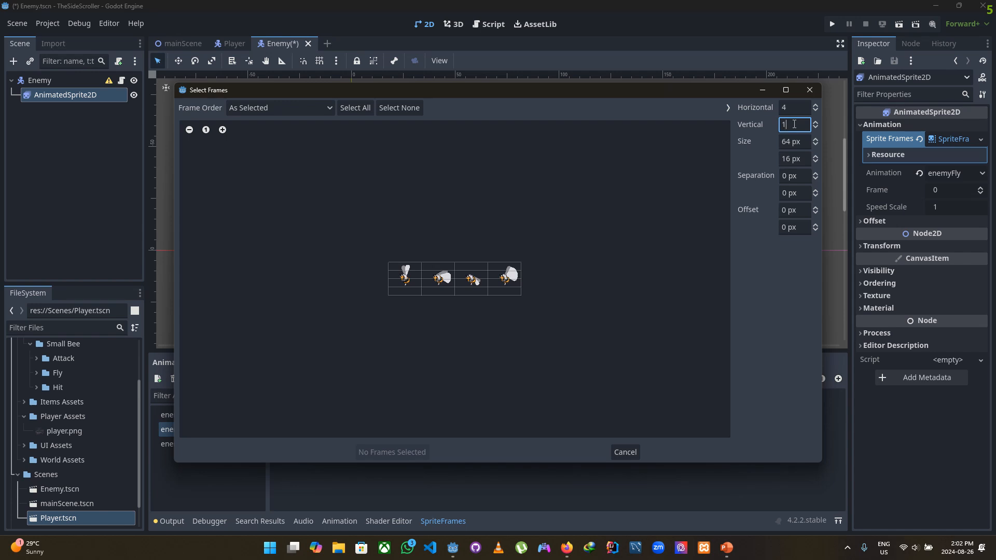
type("1")
key("Return")
left_click(405, 285)
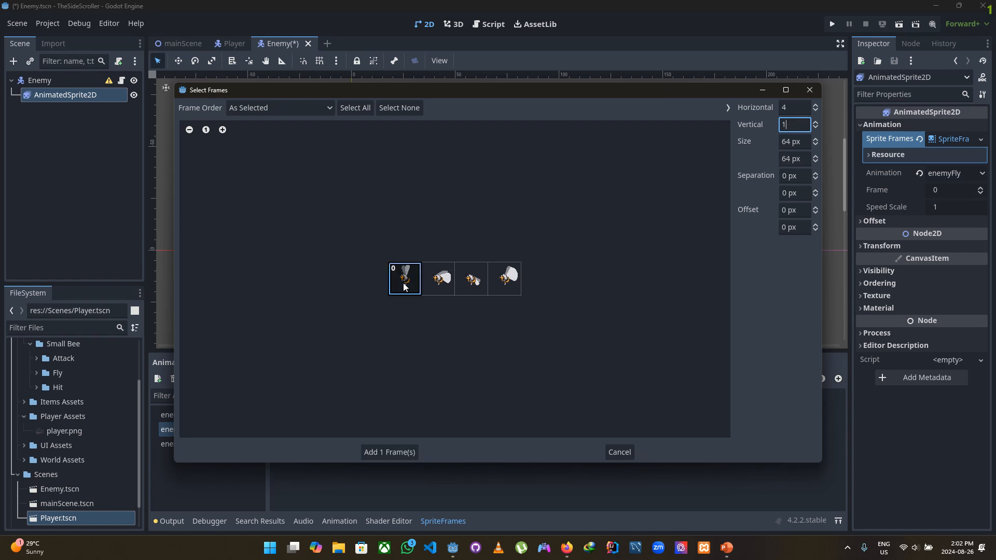
left_click(440, 282)
left_click(472, 281)
left_click(507, 278)
left_click(392, 451)
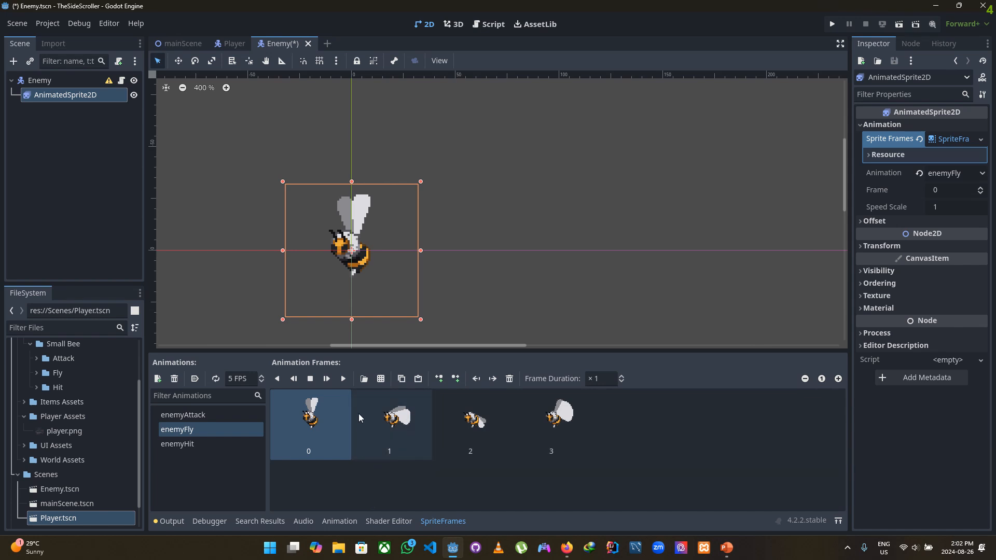
Turn on looping for the enemyFly animation and play it to preview the loop.
left_click(343, 379)
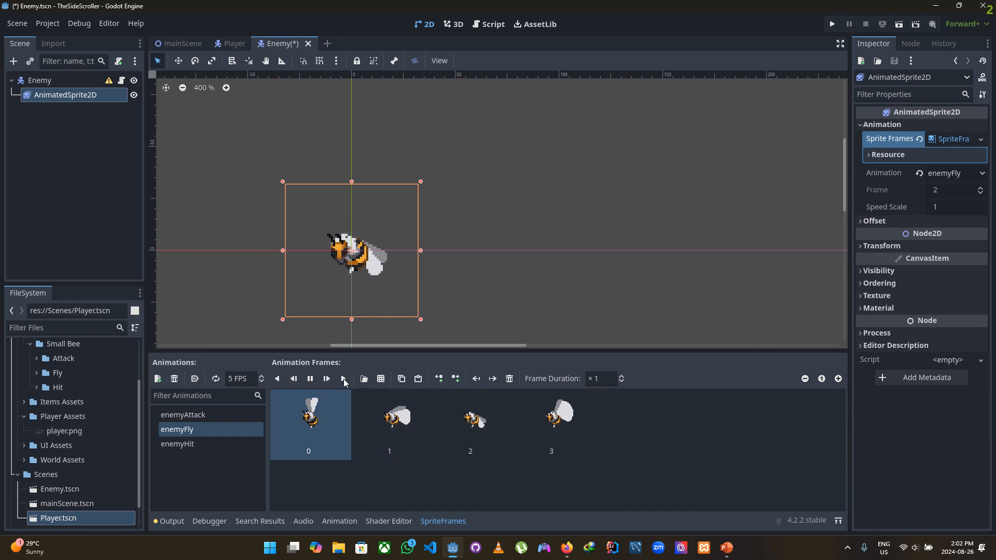
left_click(216, 379)
left_click(344, 379)
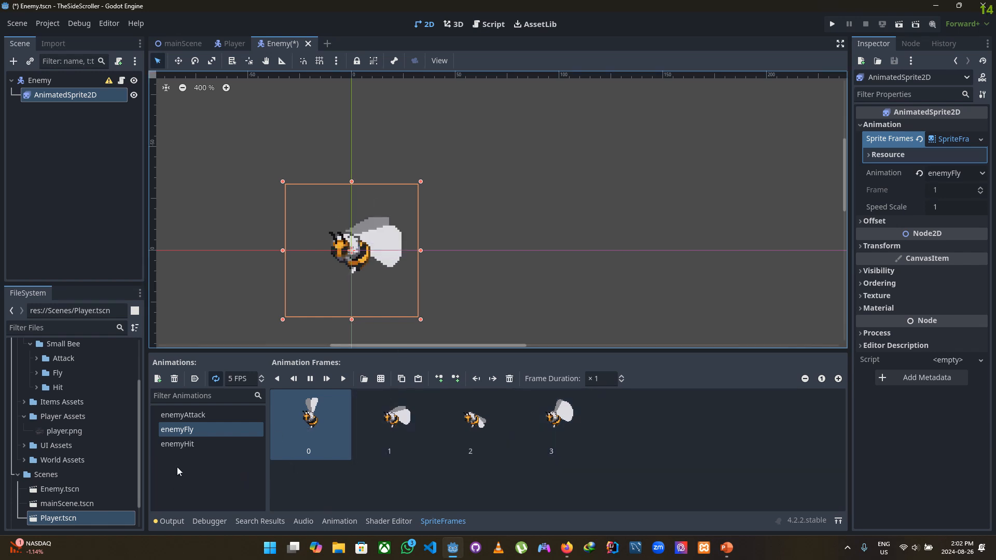
For the enemyHit animation, load the sprite sheet Hit-Sheet.png from Small Bee/Hit for frame selection.
left_click(177, 445)
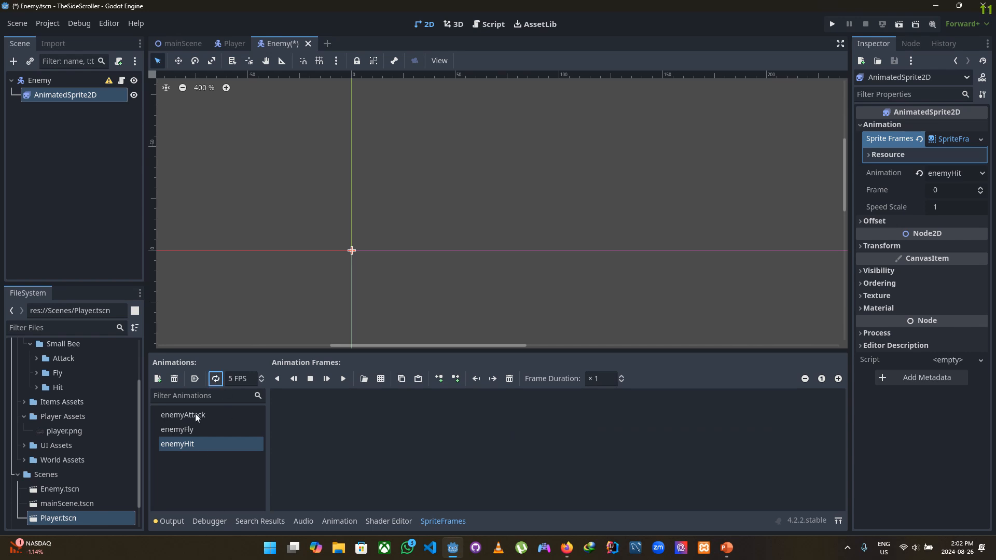
left_click(382, 382)
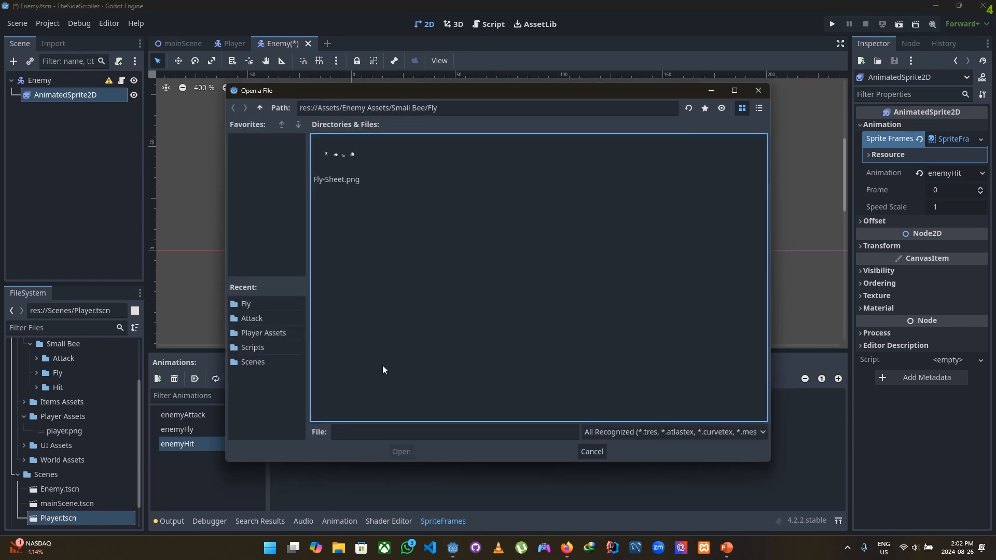
left_click(261, 105)
double_click(443, 158)
left_click(325, 164)
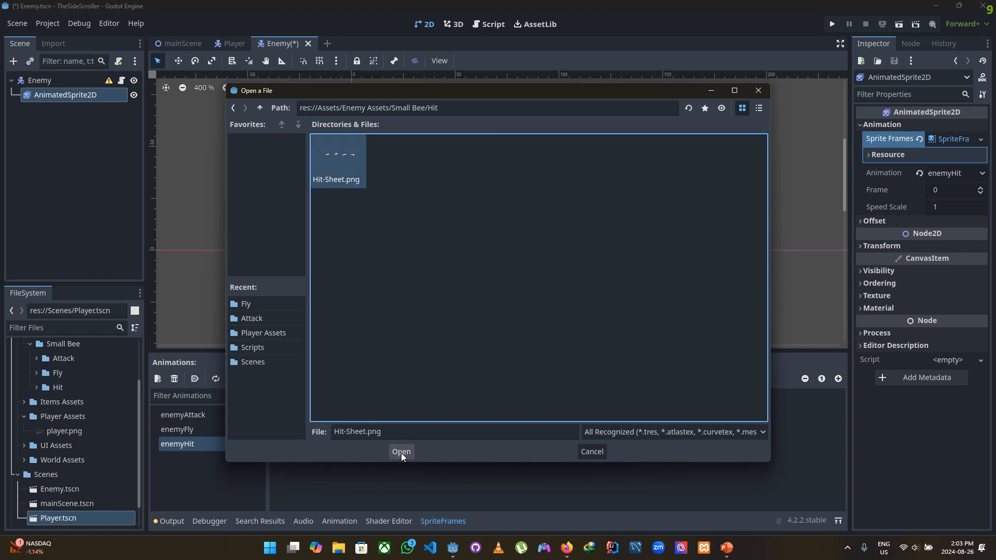
left_click(401, 451)
Split the hit sheet into 1 vertical frame and add all four of its frames, in order, to enemyHit.
left_click(792, 125)
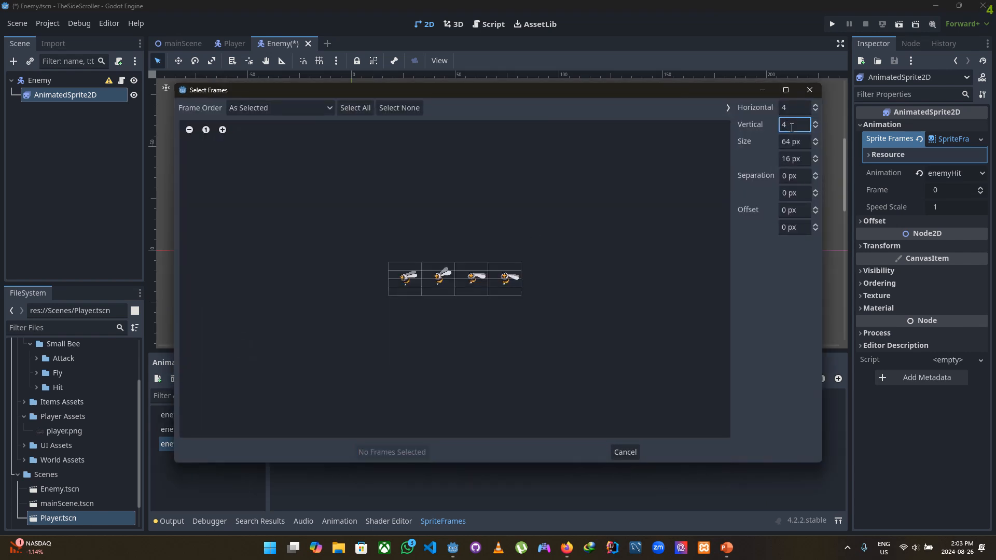
key("BackSpace")
type("1")
left_click_drag(407, 283, 504, 284)
left_click(397, 451)
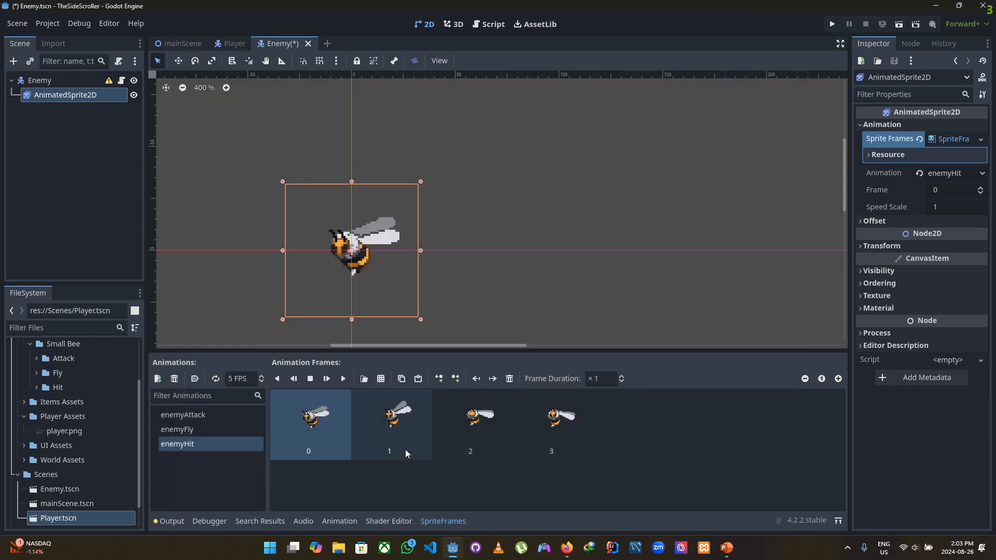
After previewing enemyHit with looping on, turn its looping off and save the Enemy scene.
left_click(216, 379)
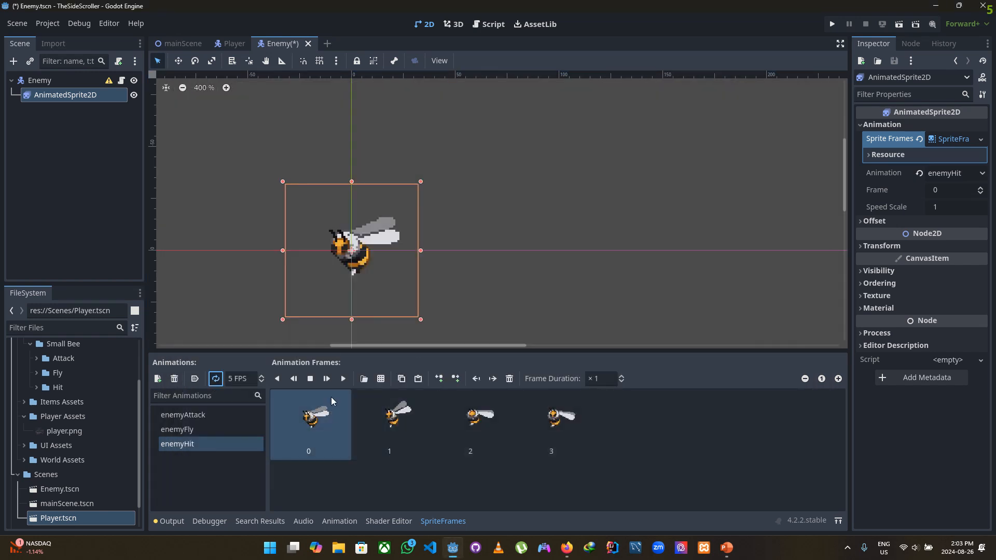
left_click(343, 378)
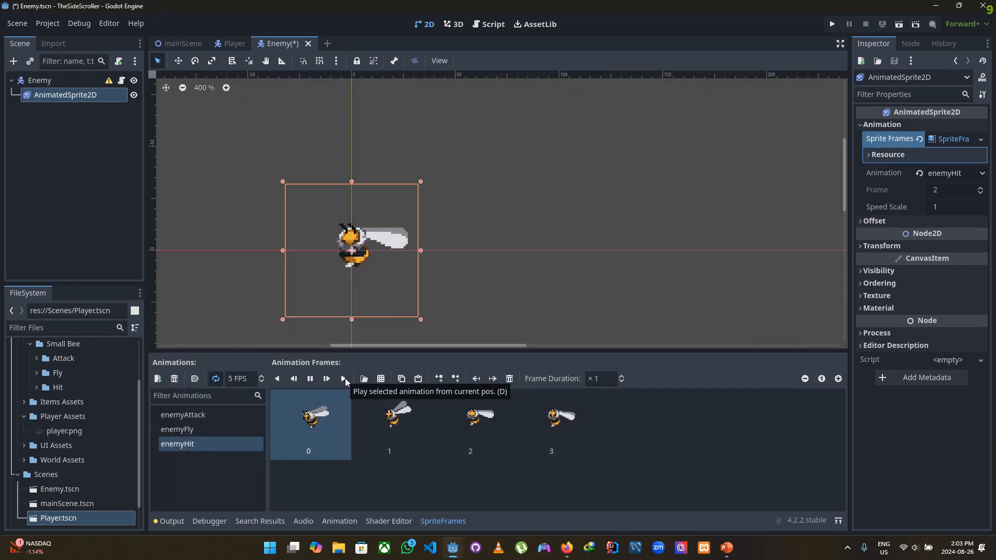
left_click(216, 379)
key("ctrl+s")
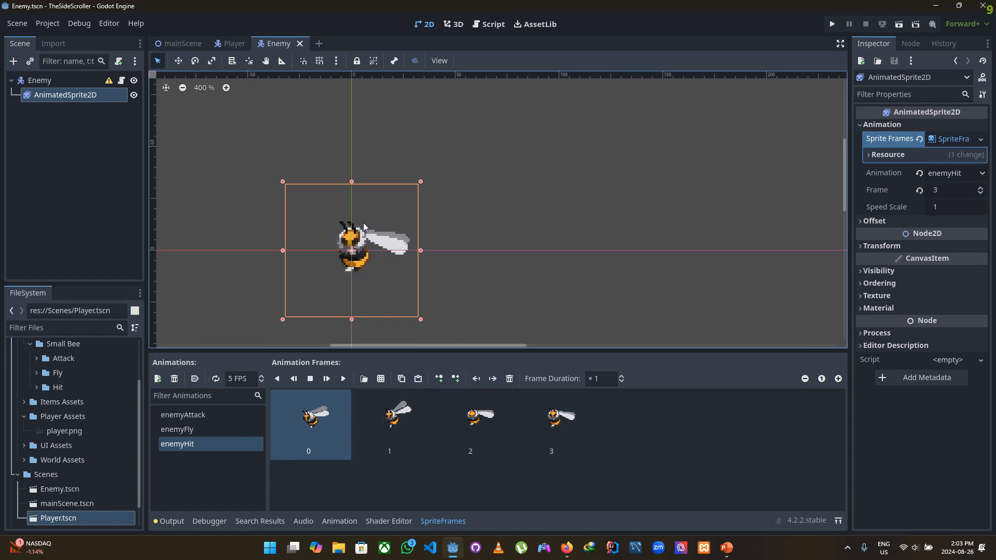
Move the bee sprite straight up so its bounds rest on the horizontal axis, and add a CollisionShape2D child to the Enemy node.
left_click_drag(363, 224, 363, 151)
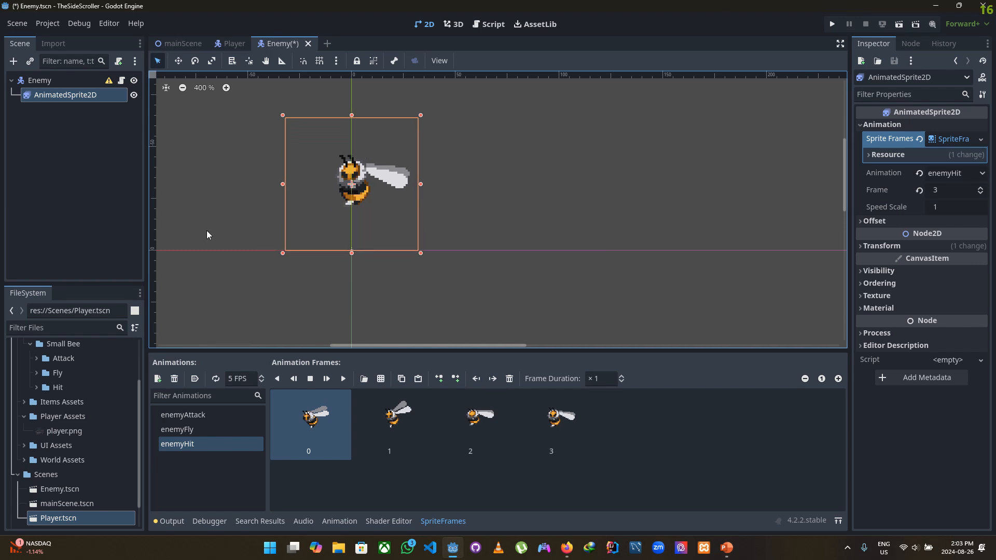
left_click(48, 82)
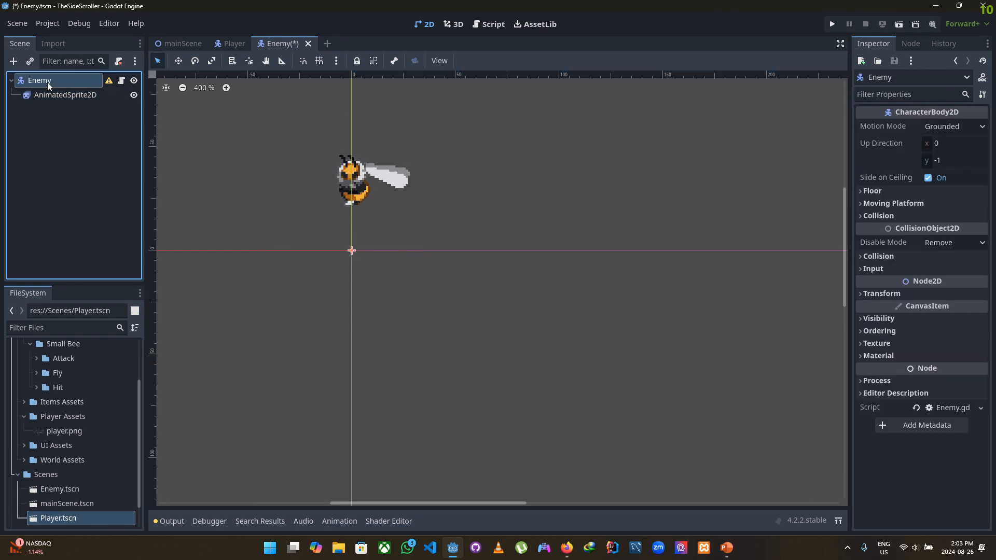
left_click(14, 62)
type("collsion")
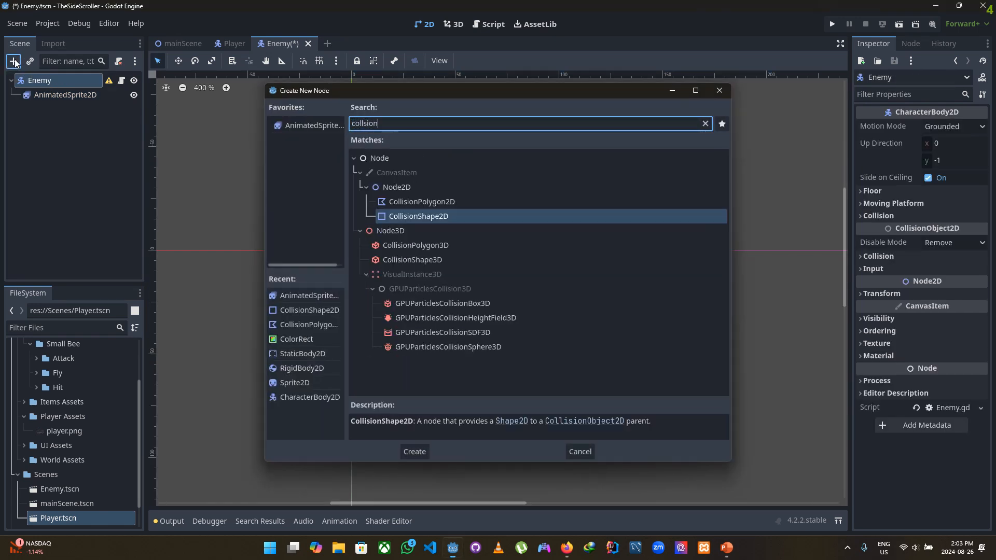
key("Return")
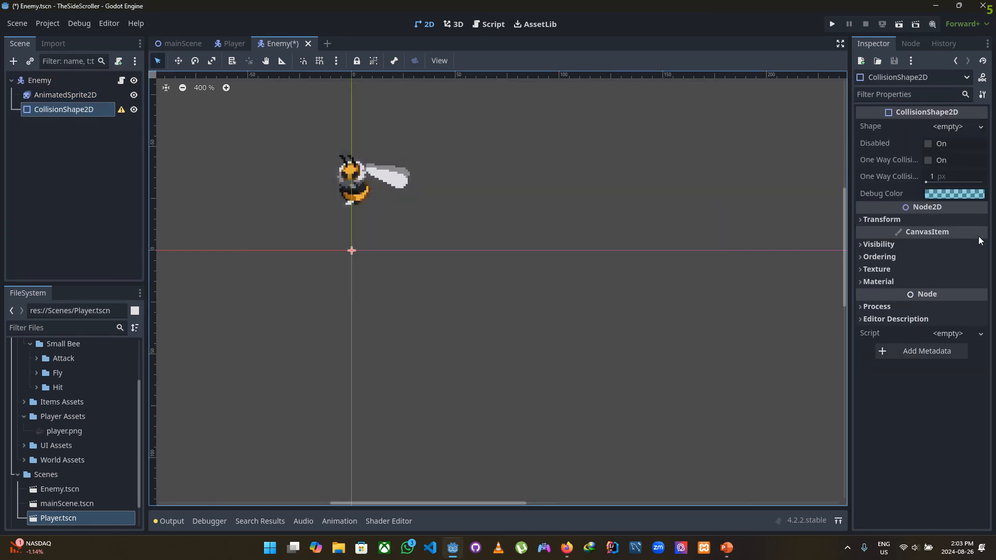
Assign a new RectangleShape2D to the collision shape and move it up onto the bee's body.
left_click(944, 126)
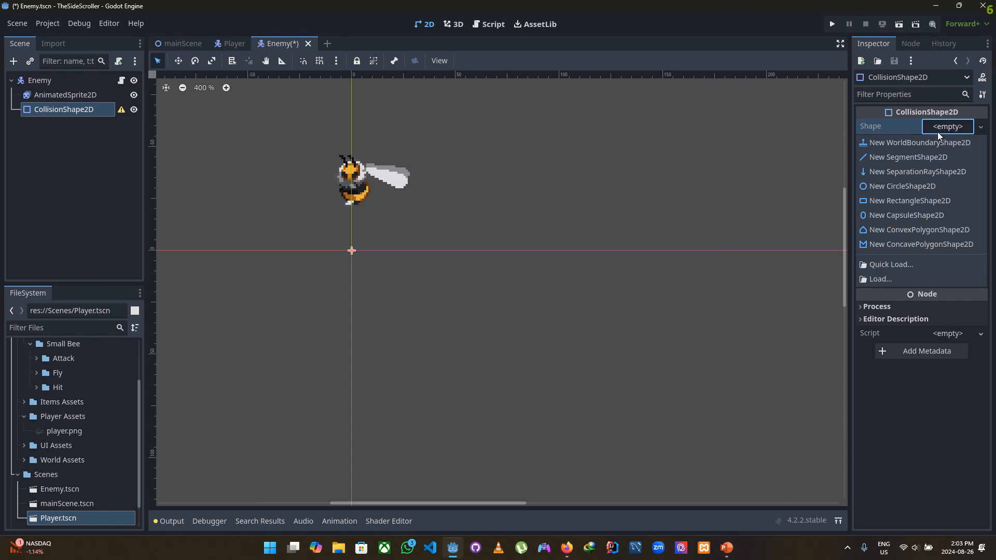
left_click(880, 201)
left_click_drag(359, 237, 362, 164)
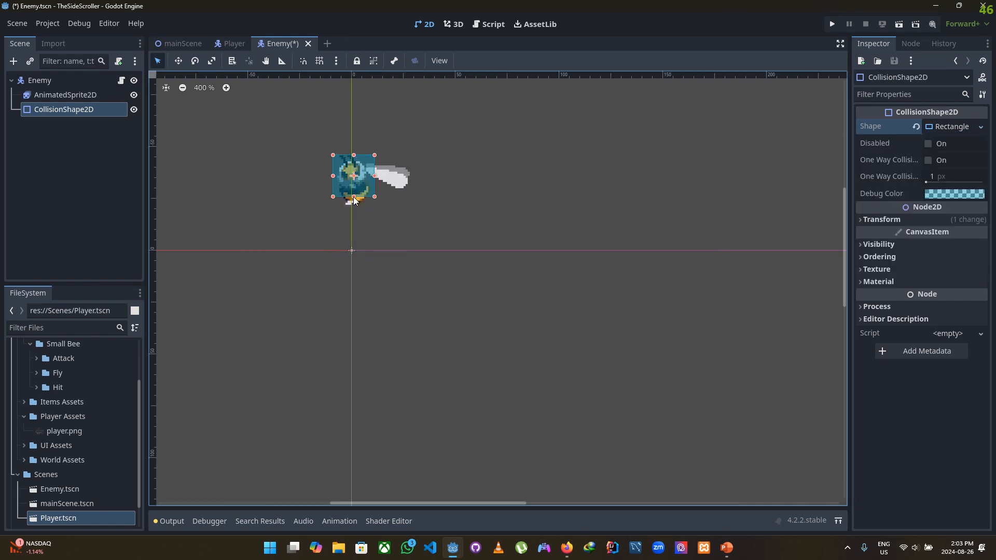
Resize the collision rectangle to fit closely around the bee's head and body, leaving out most of the wing, and save the scene.
scroll(353, 197, "up", 6)
middle_click_drag(363, 196, 391, 260)
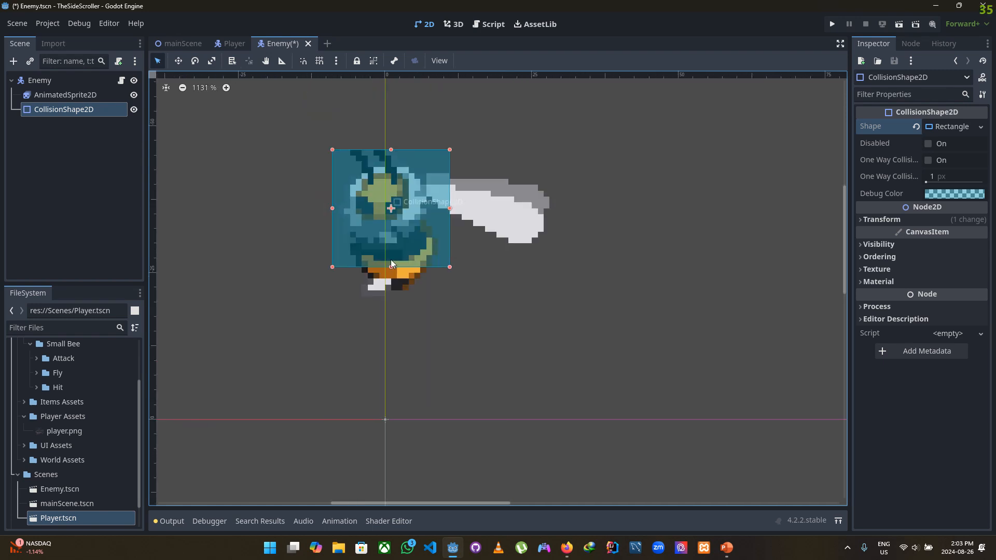
left_click_drag(390, 266, 394, 295)
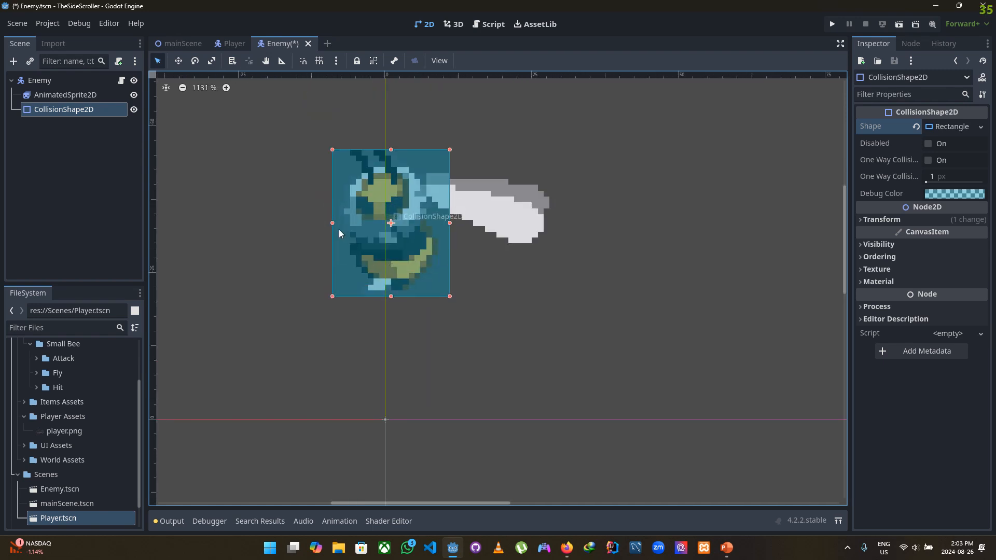
left_click_drag(332, 220, 336, 224)
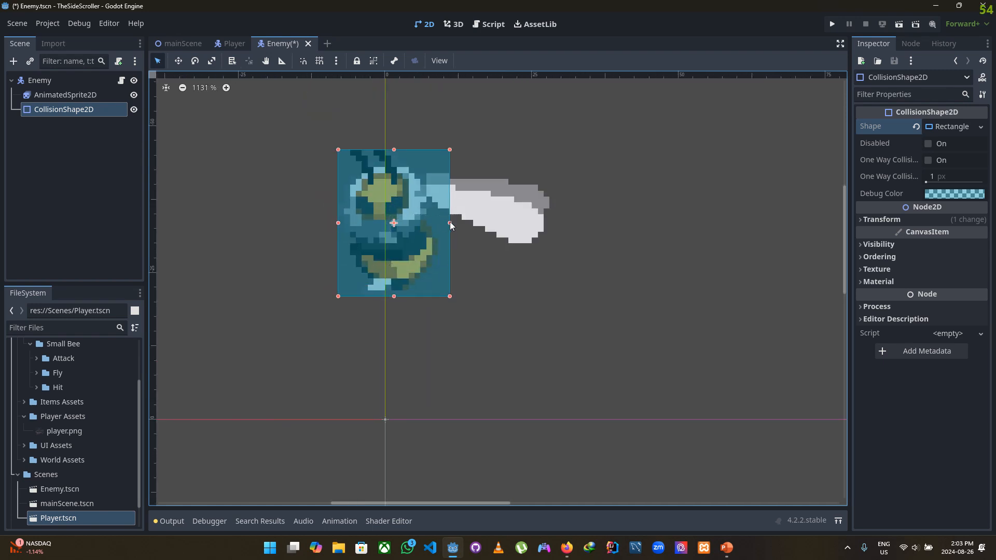
left_click_drag(449, 222, 440, 220)
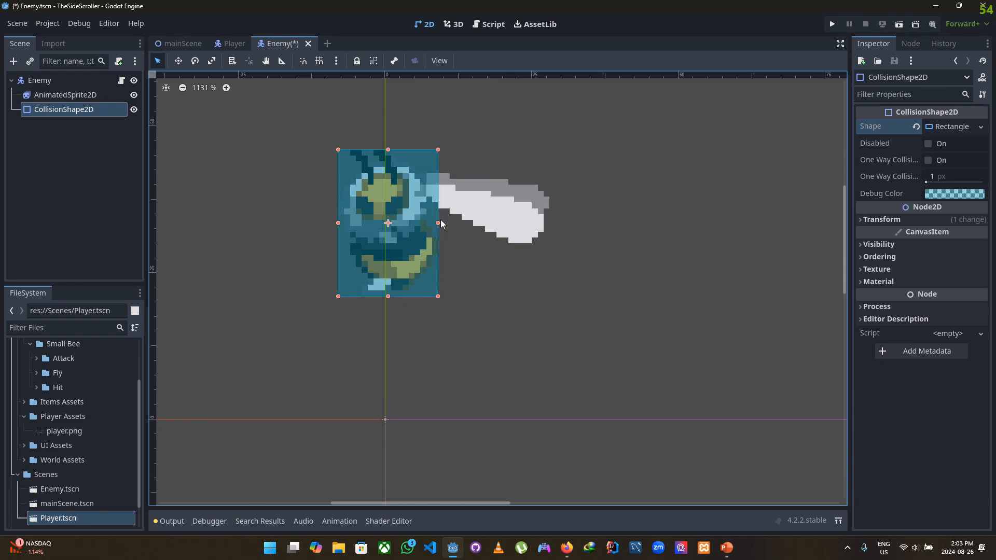
left_click(458, 354)
key("ctrl+s")
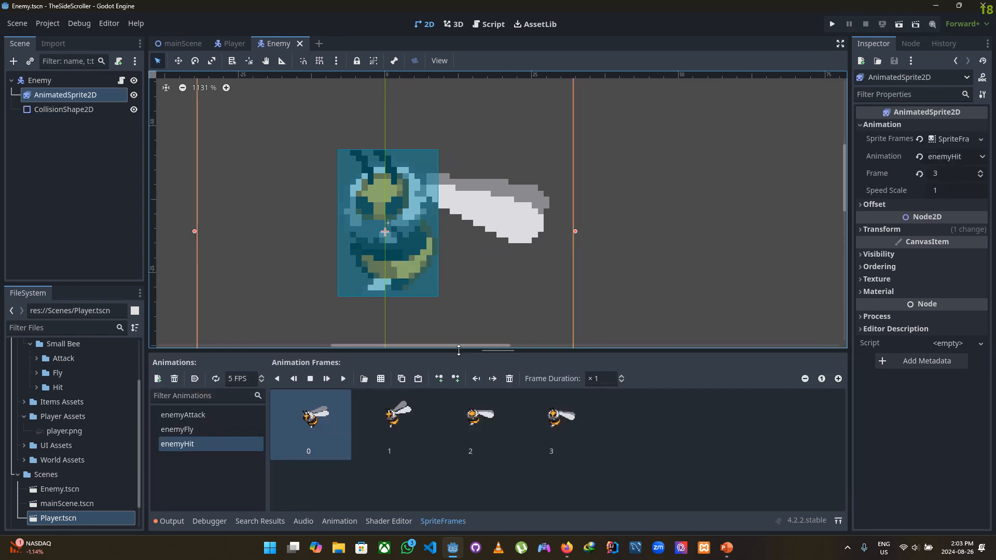
Compare the enemyAttack, enemyFly and enemyHit animations against the collision rectangle to check how the bee fits.
left_click(186, 432)
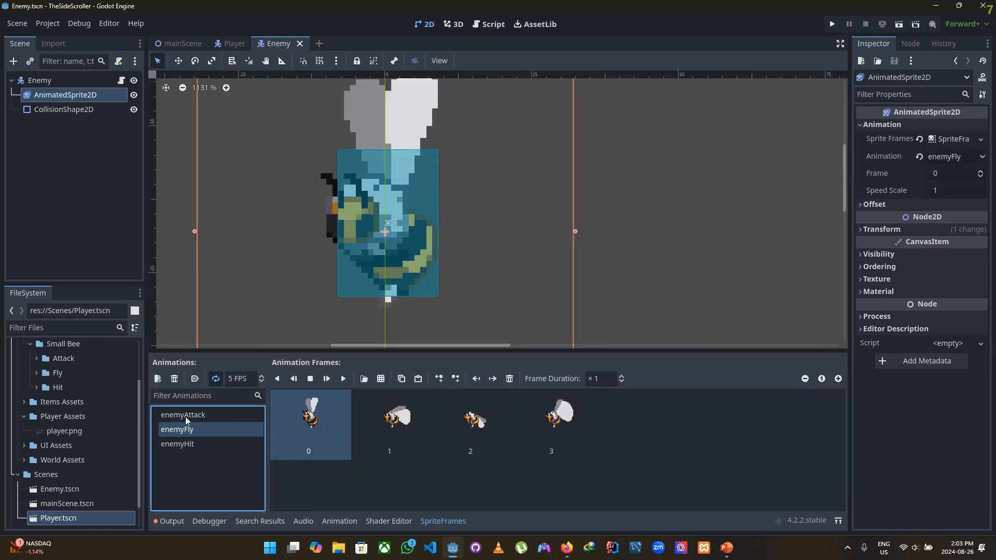
left_click(184, 413)
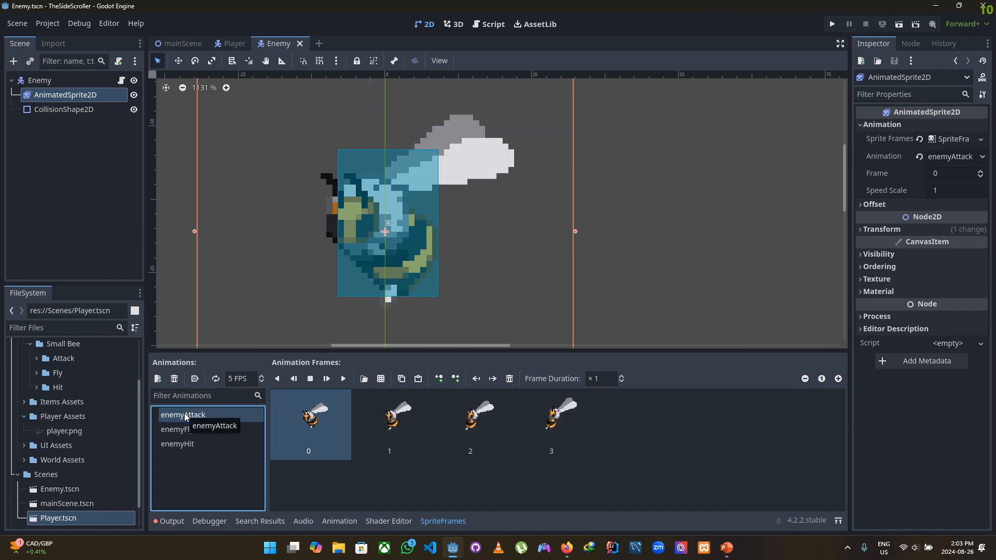
left_click(182, 431)
left_click(180, 446)
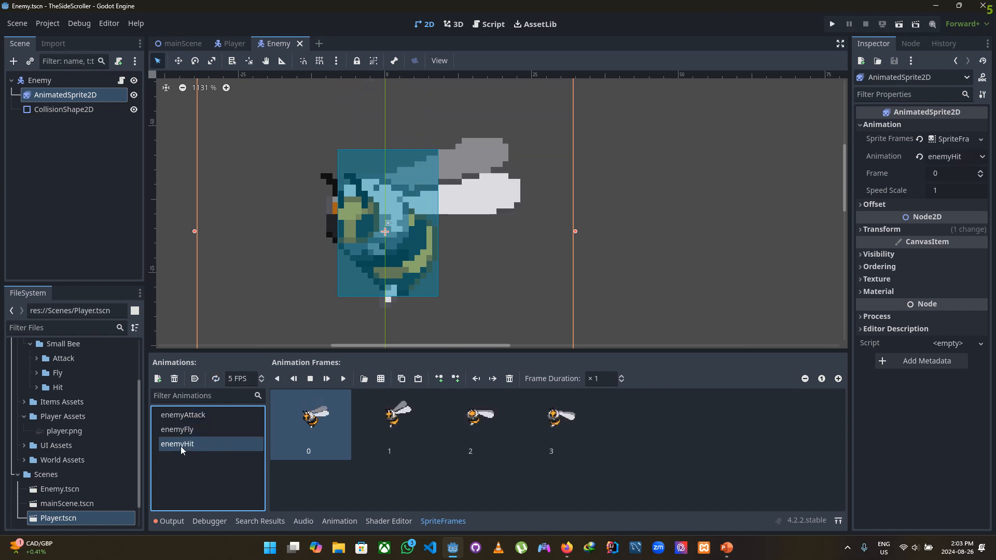
left_click(182, 431)
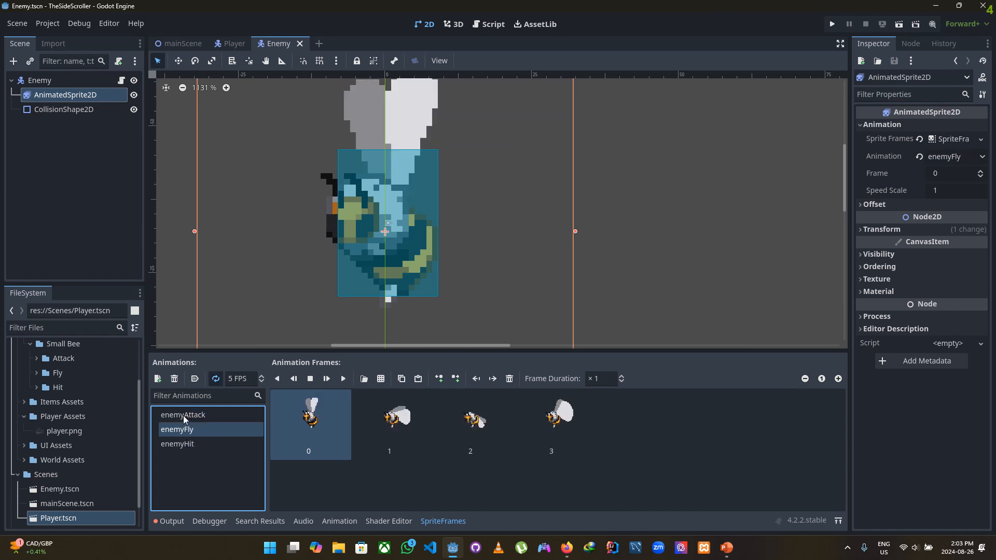
left_click(183, 415)
left_click(182, 431)
left_click(183, 444)
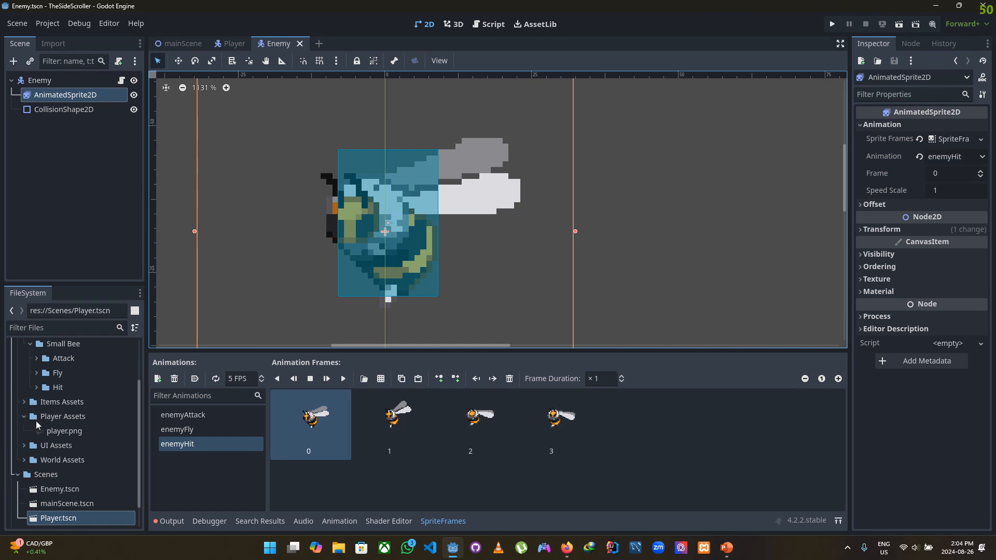
Collapse the Small Bee, Enemy Assets, Assets and Scenes folders in the project's file tree.
scroll(29, 473, "down", 1)
scroll(73, 415, "up", 3)
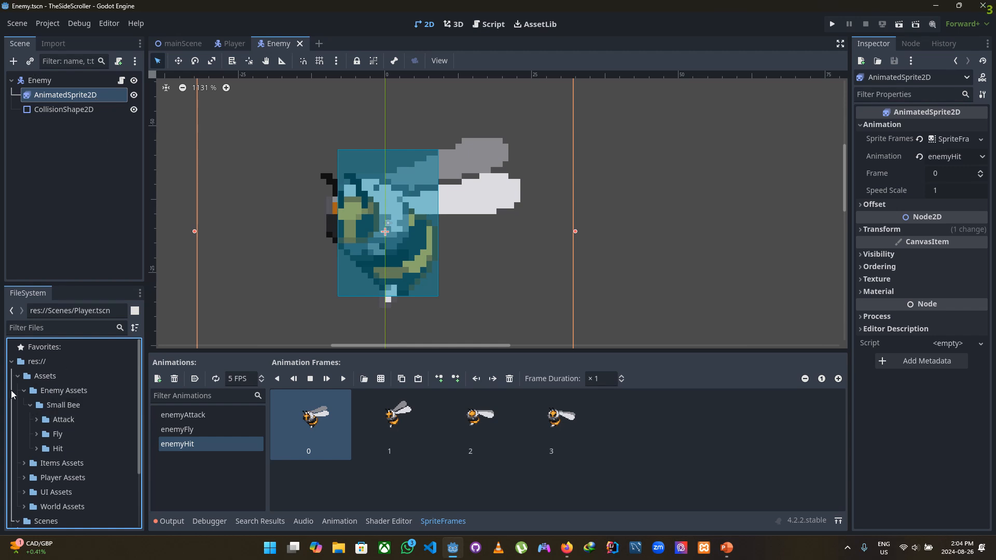
left_click(30, 407)
left_click(23, 391)
left_click(18, 376)
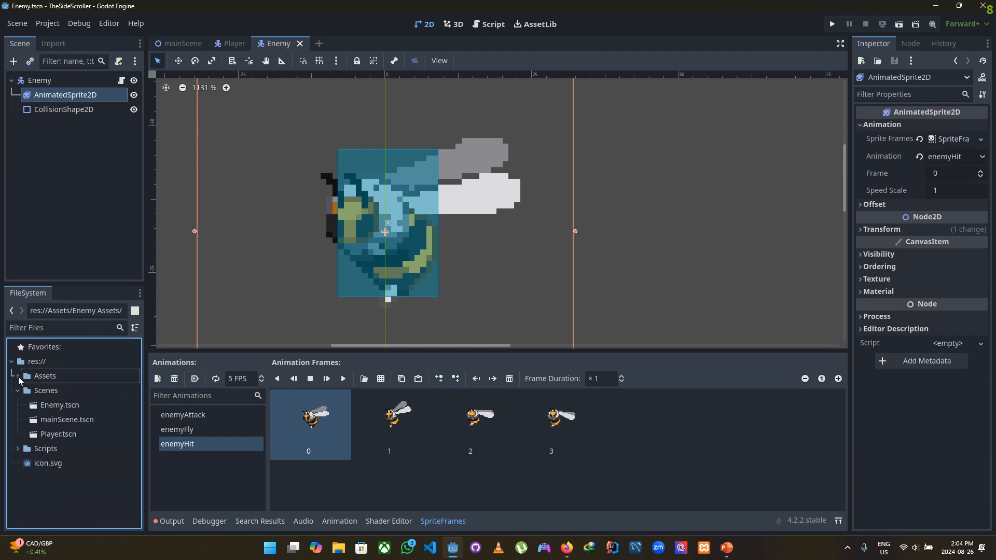
left_click(18, 390)
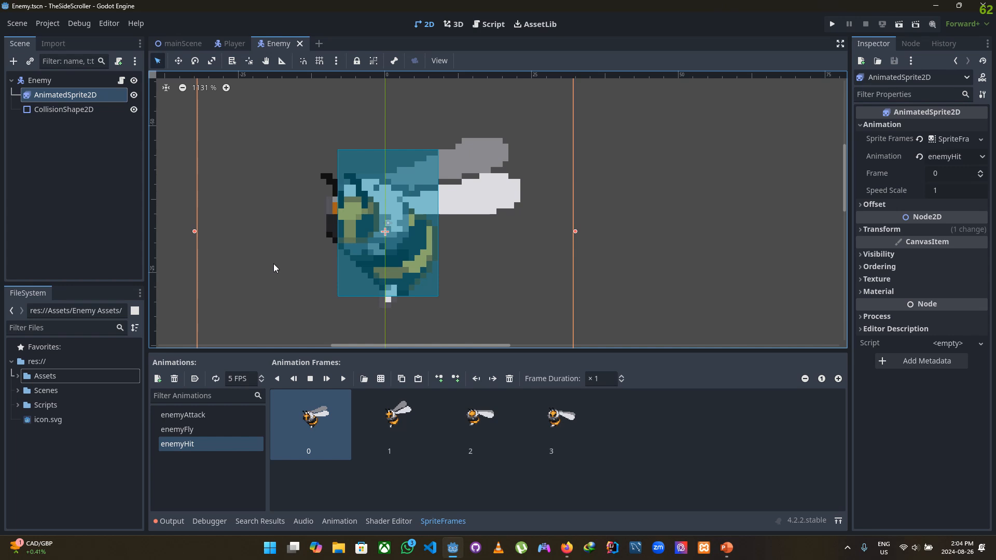
Add a new input action named Left to the project's Input Map.
left_click(46, 24)
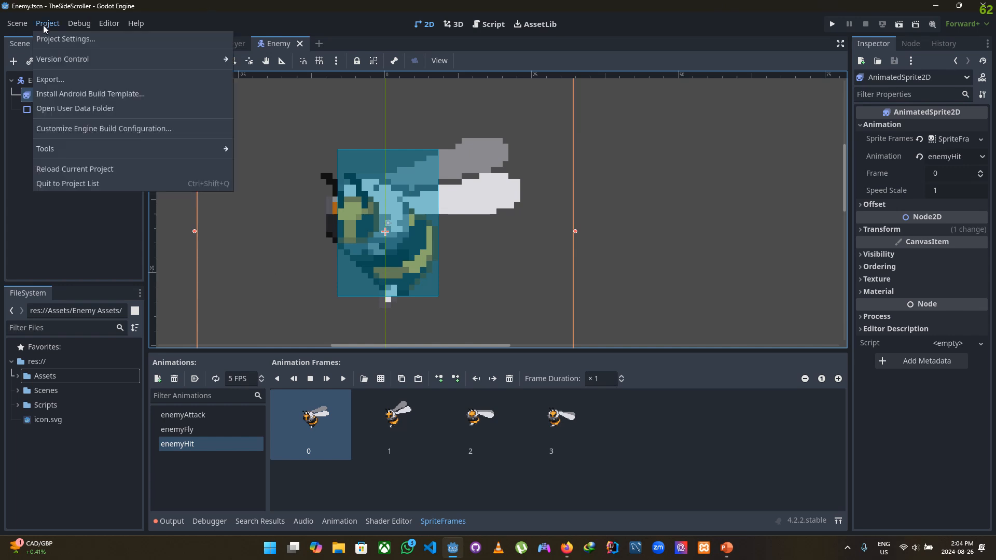
left_click(46, 39)
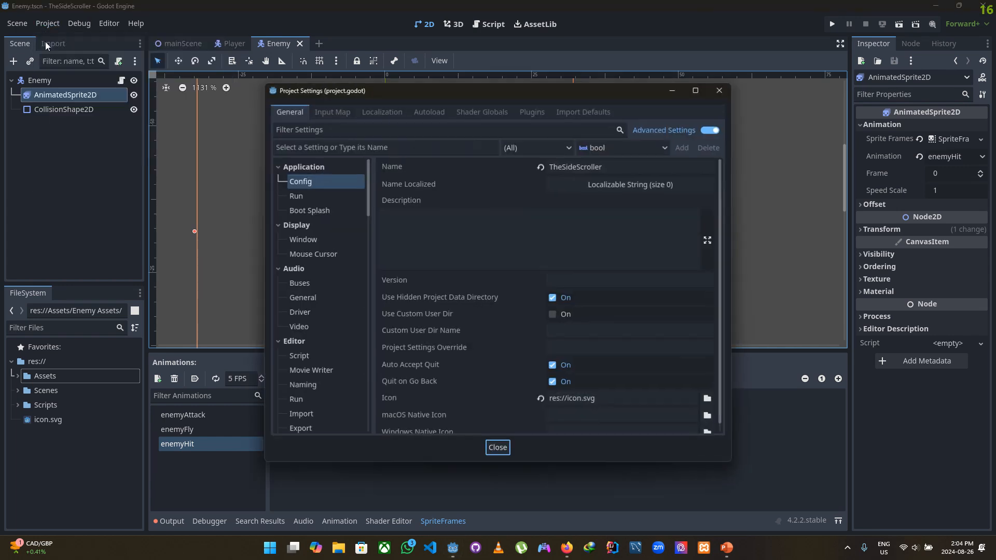
left_click(324, 112)
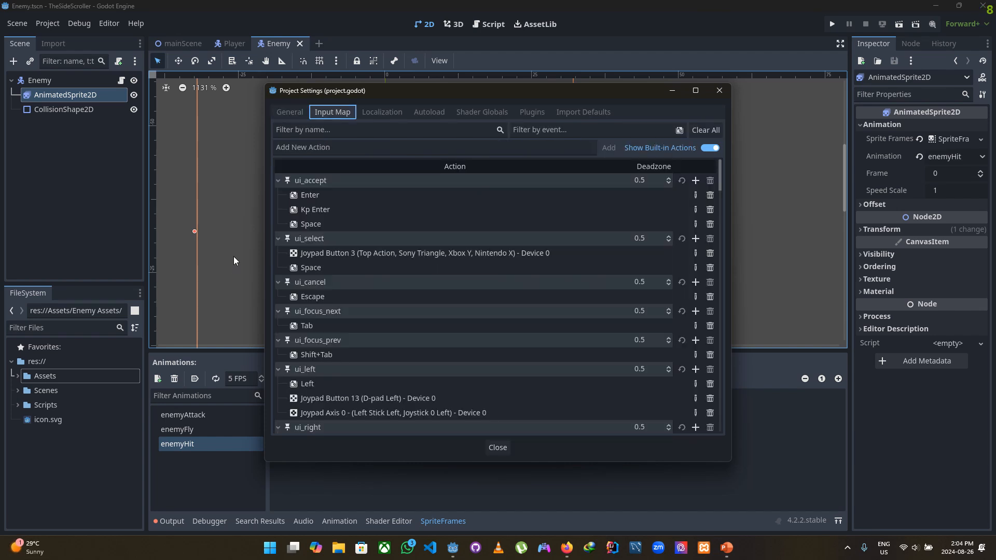
left_click(330, 149)
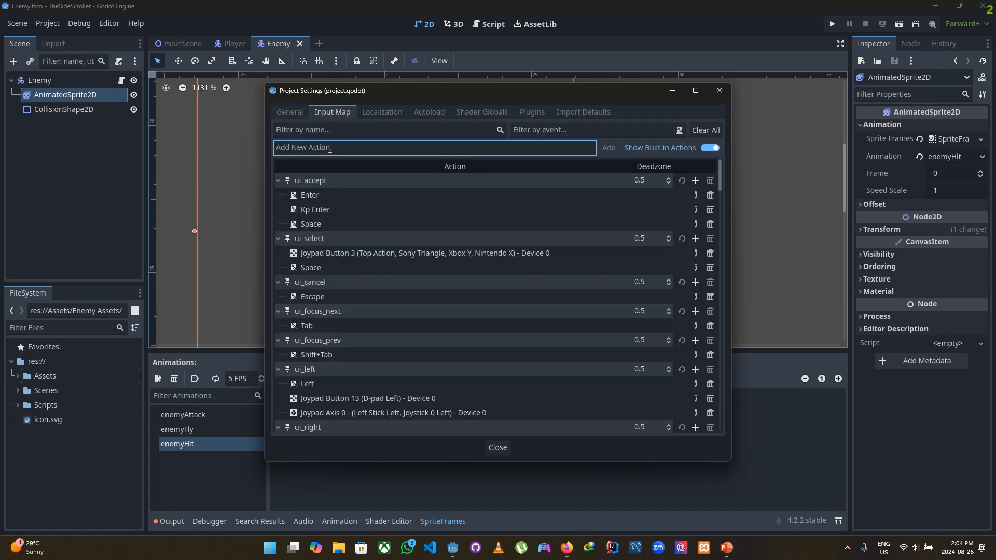
type("L")
key("Caps_Lock")
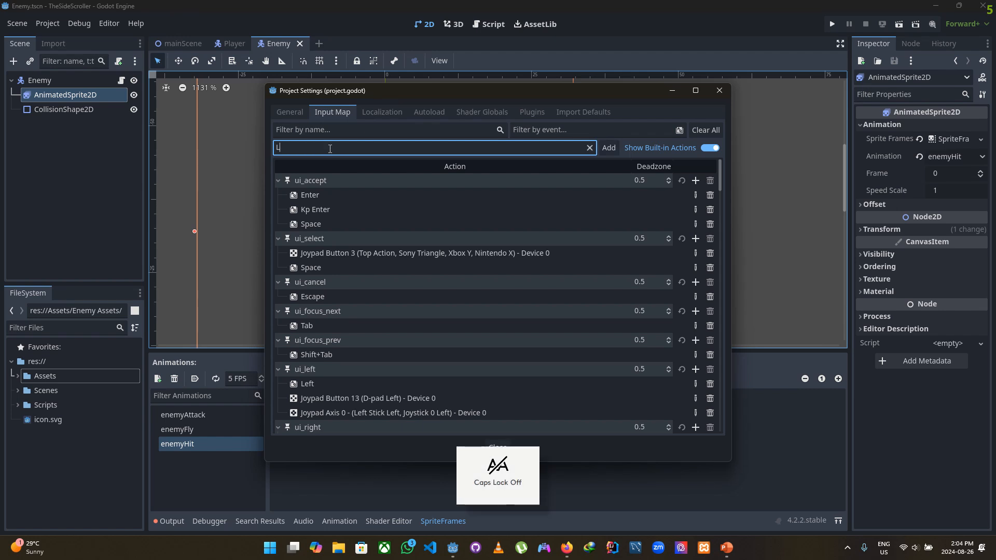
type("eft")
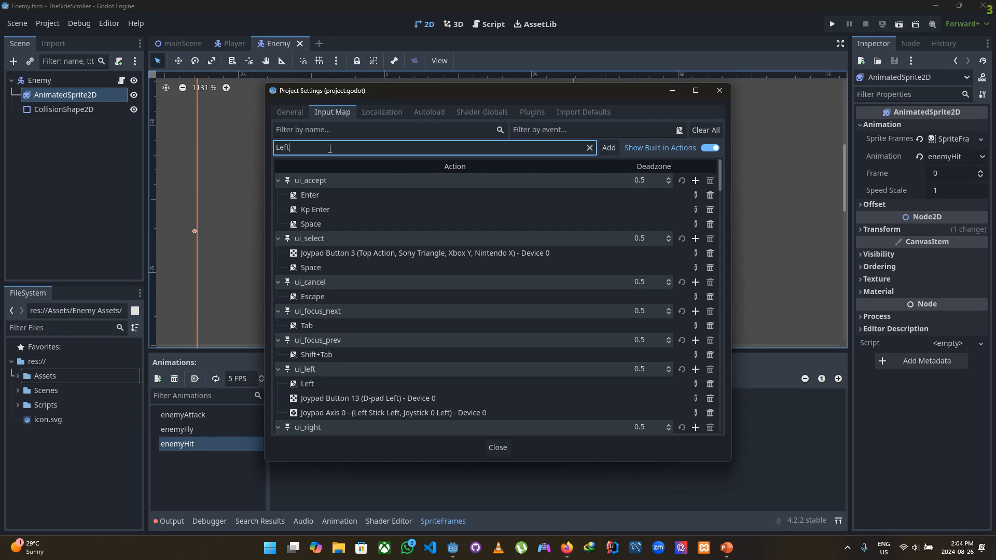
key("Return")
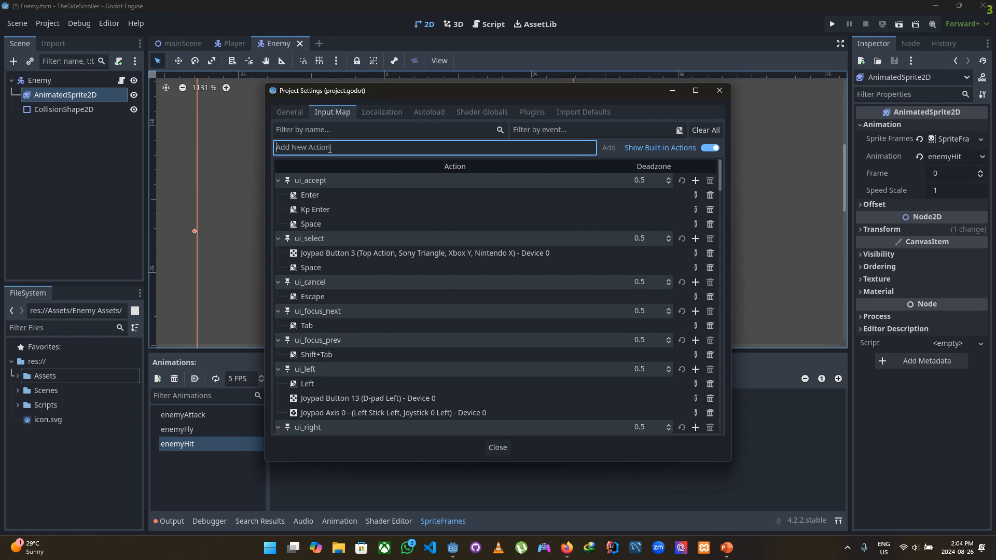
Add a new input action named Right to the Input Map.
key("Caps_Lock")
type("Ri")
key("Caps_Lock")
type("ight")
key("Return")
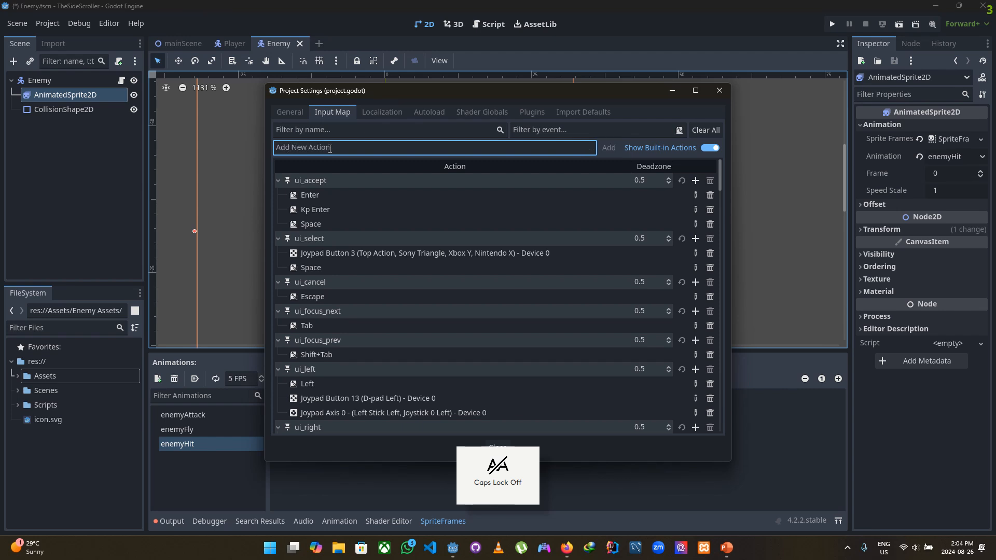
Add a new input action named Jump to the Input Map.
key("Caps_Lock")
type("J")
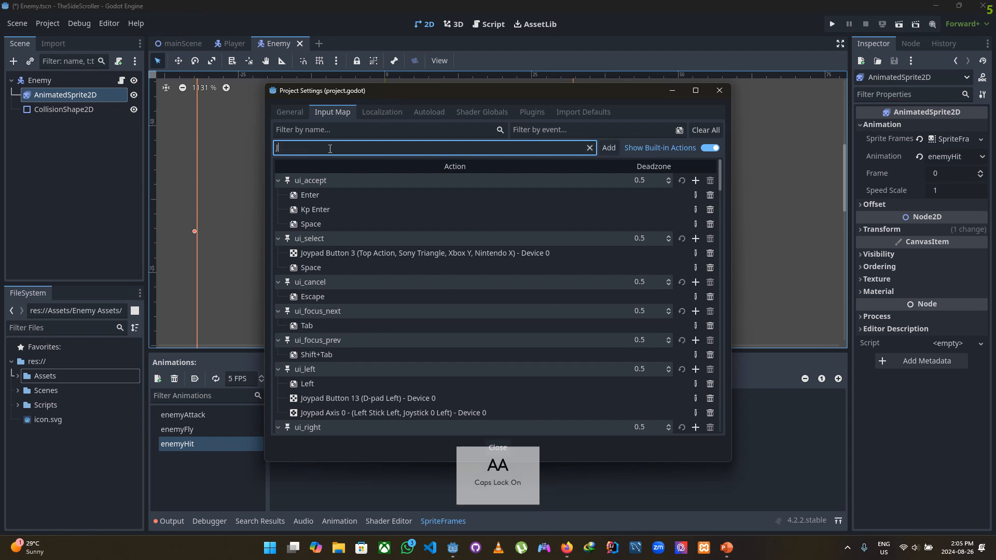
key("Caps_Lock")
type("ump")
key("Return")
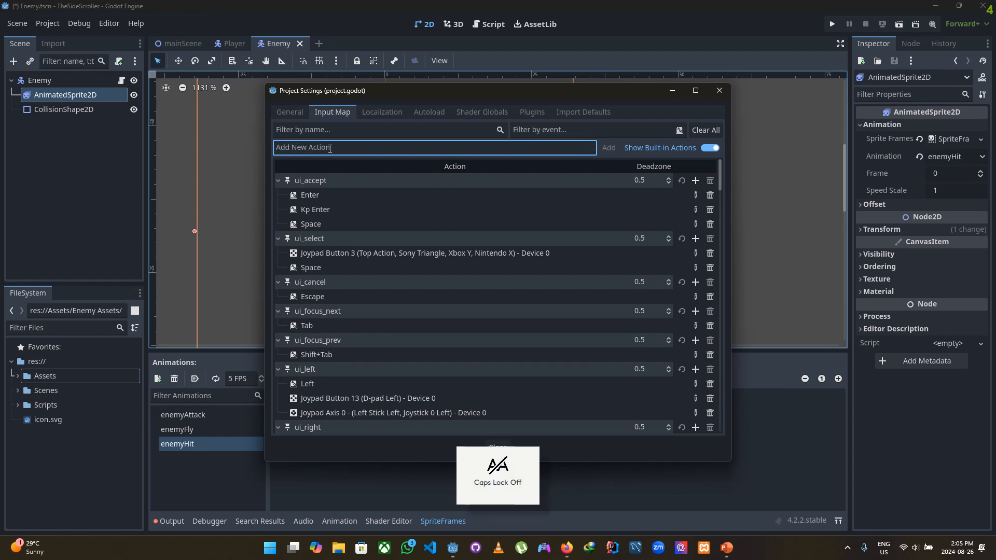
Add a new input action named Attack to the Input Map.
key("Caps_Lock")
type("A")
key("Caps_Lock")
type("ttack")
key("Return")
Bind the physical Left arrow key to the custom Left action.
left_click_drag(721, 175, 737, 423)
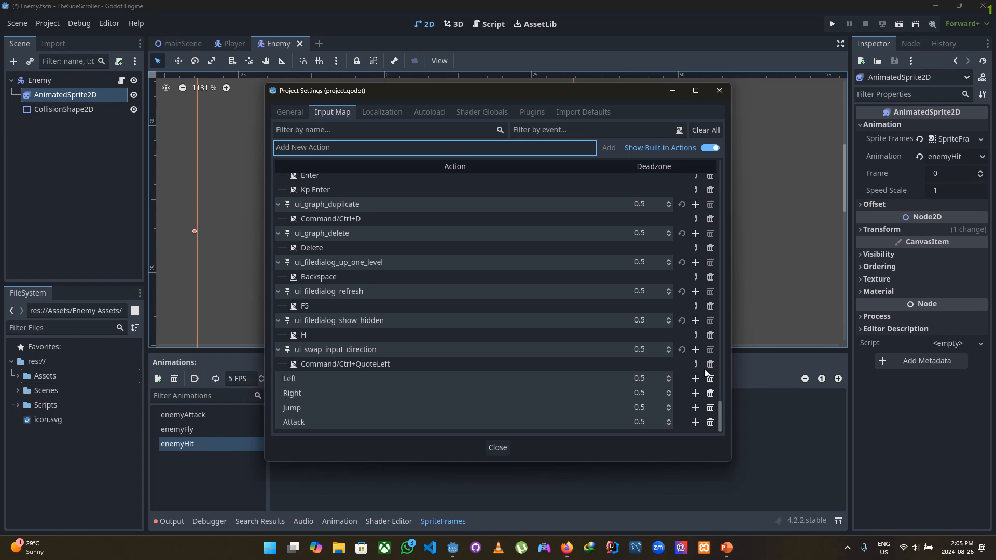
left_click(695, 378)
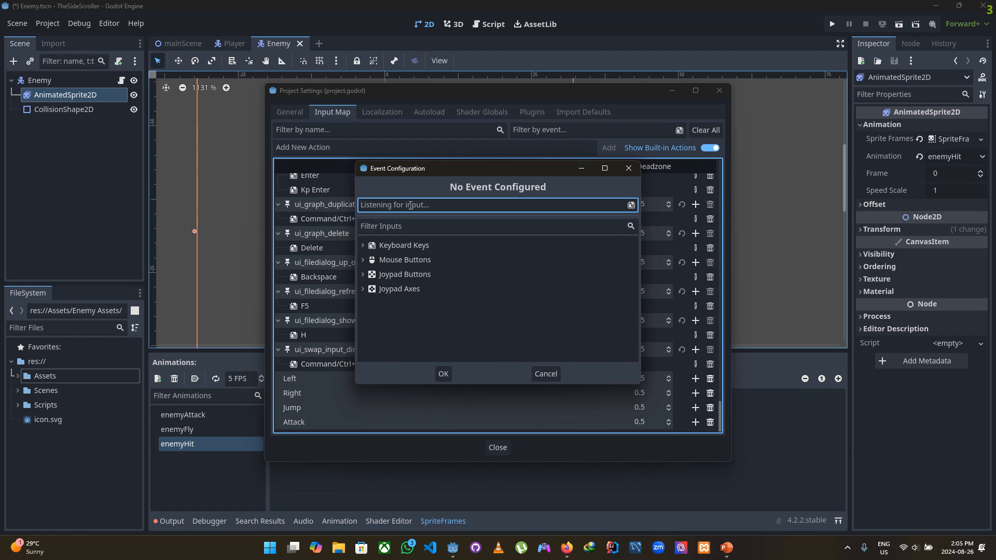
key("Left")
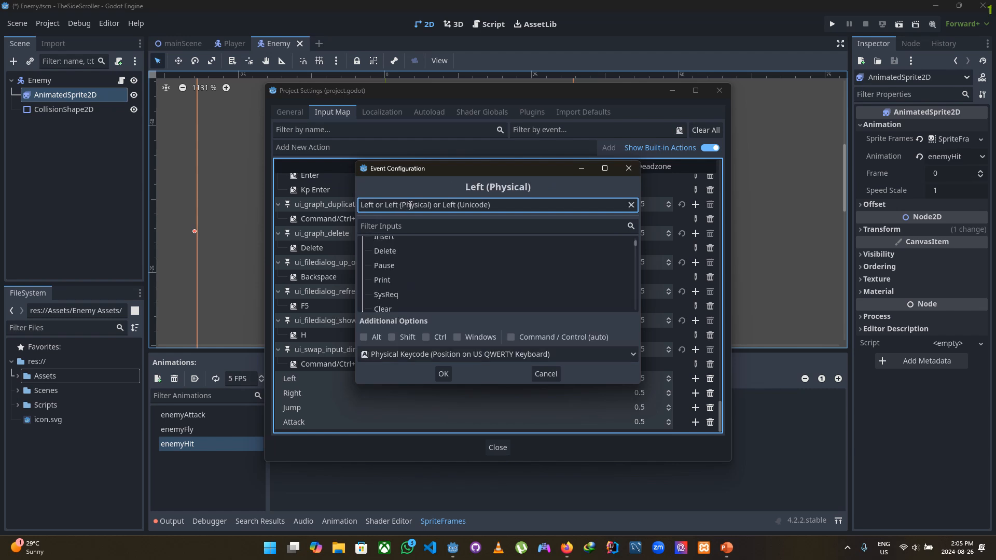
left_click(442, 375)
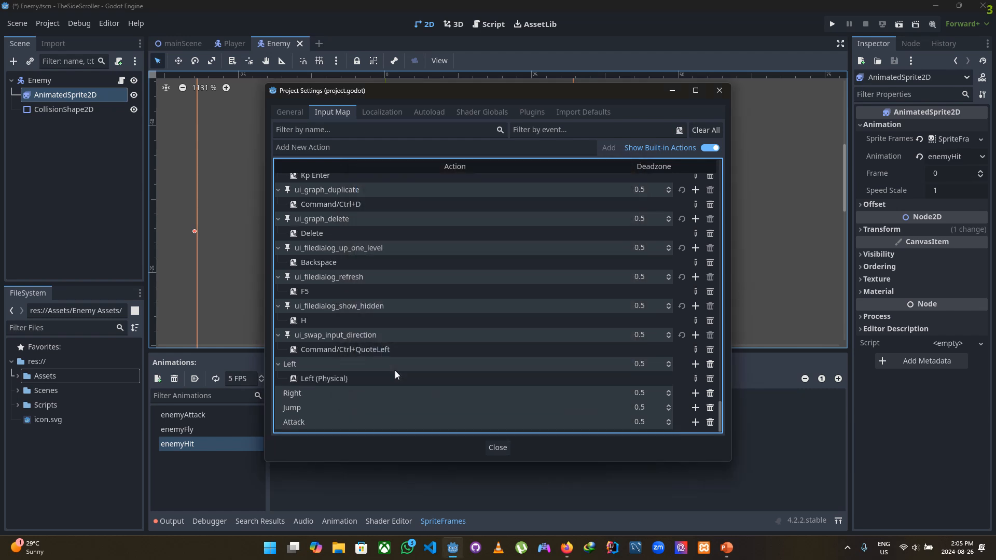
Bind the physical Right arrow key to the custom Right action.
left_click(696, 393)
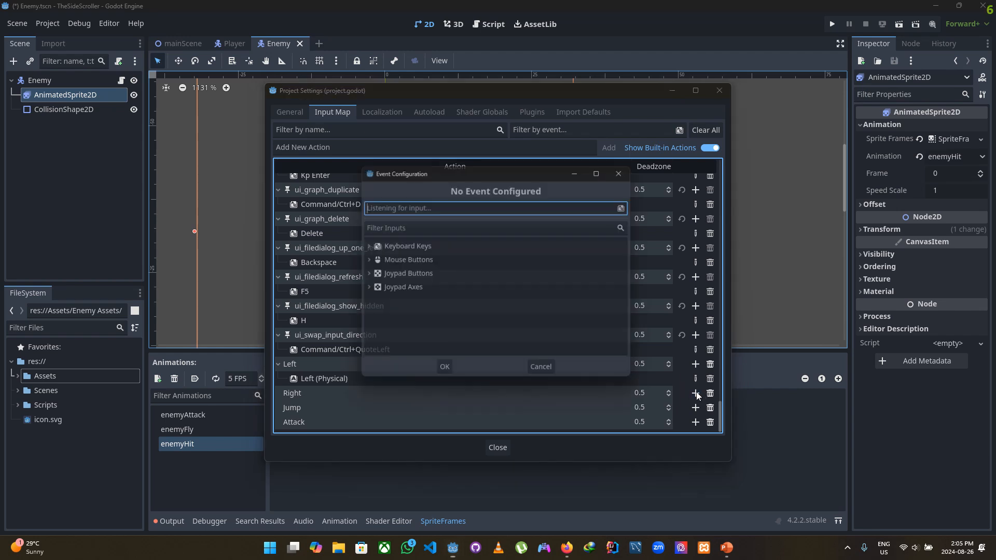
key("Right")
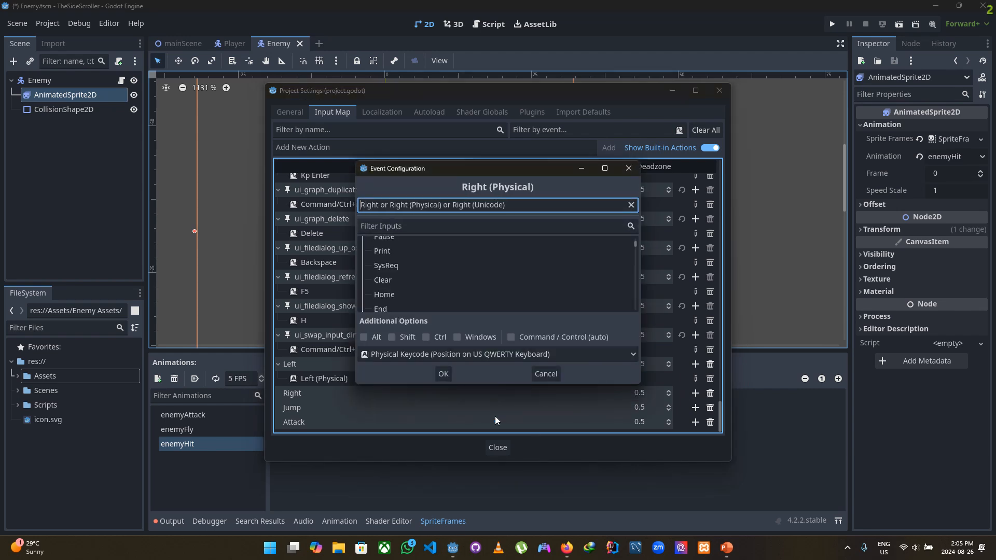
left_click(442, 374)
left_click(442, 374)
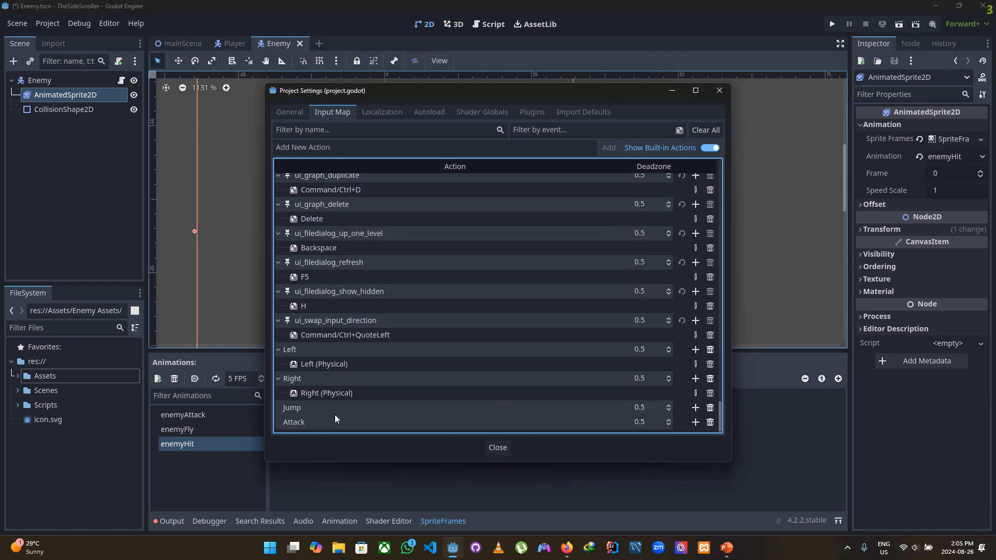
Bind the physical Space key to the Jump action.
left_click(696, 408)
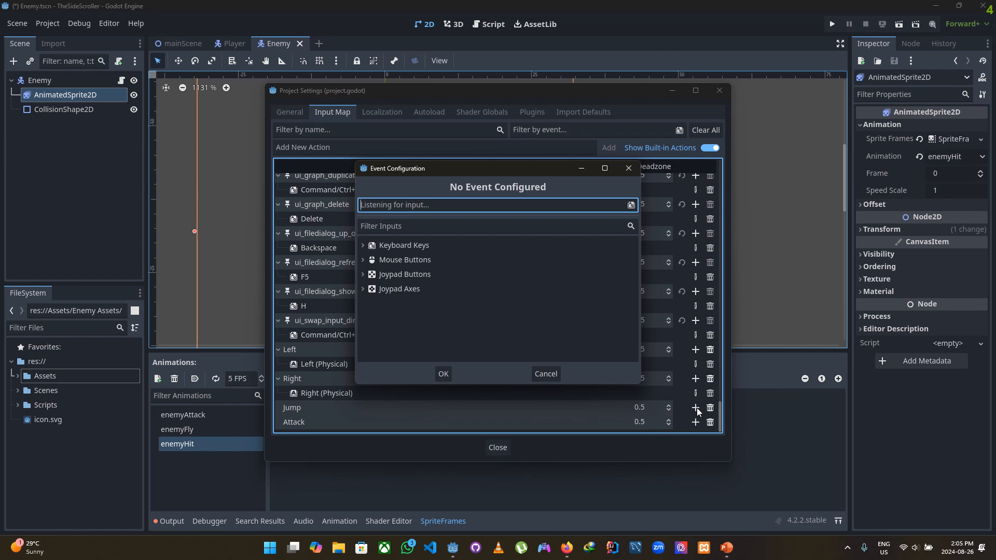
key("space")
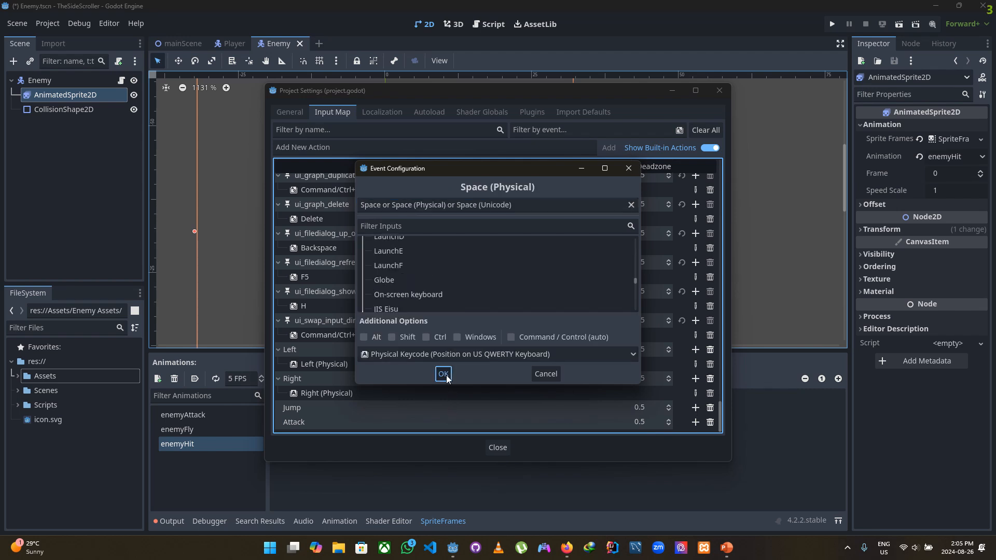
left_click(445, 374)
Bind the physical F key to the Attack action, leave the project settings and save the Enemy scene.
left_click(696, 422)
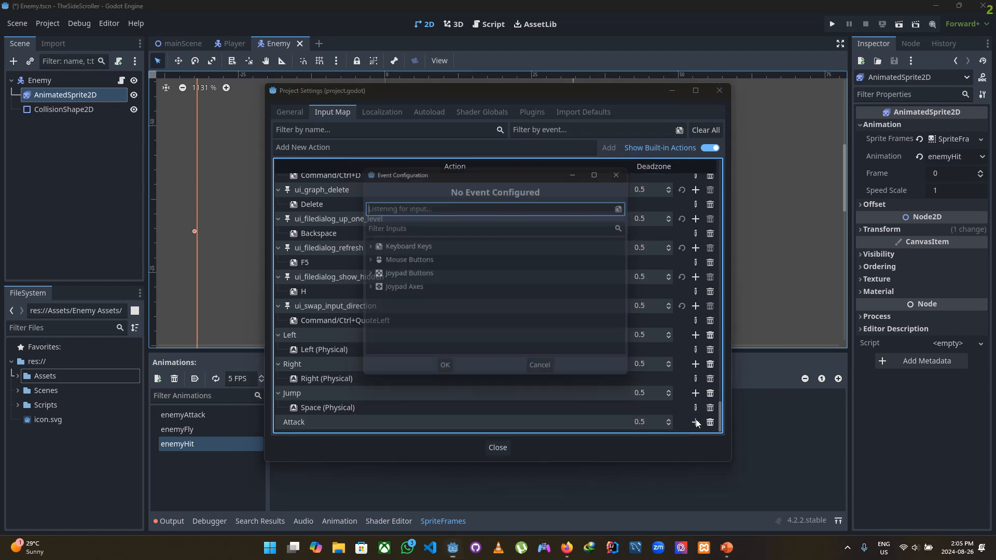
key("f")
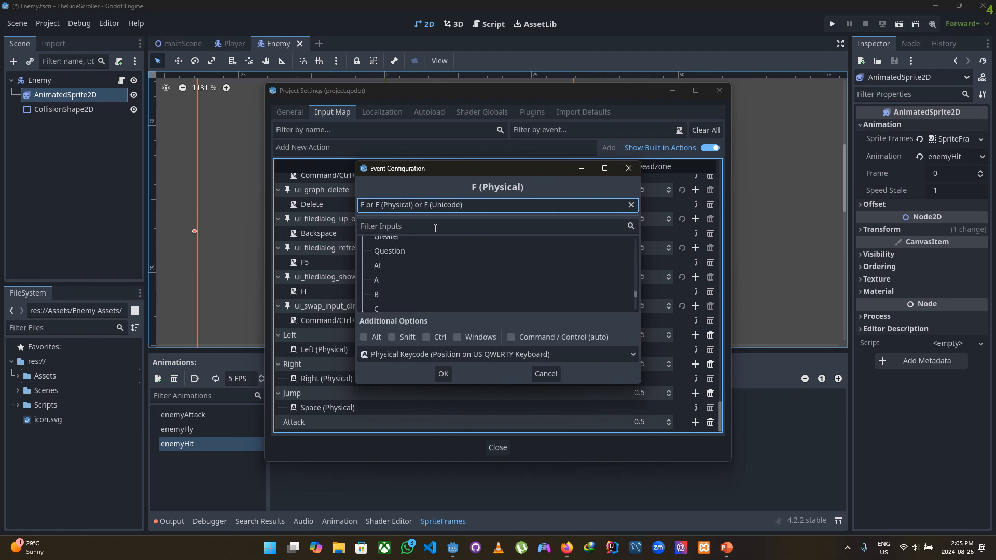
left_click(443, 373)
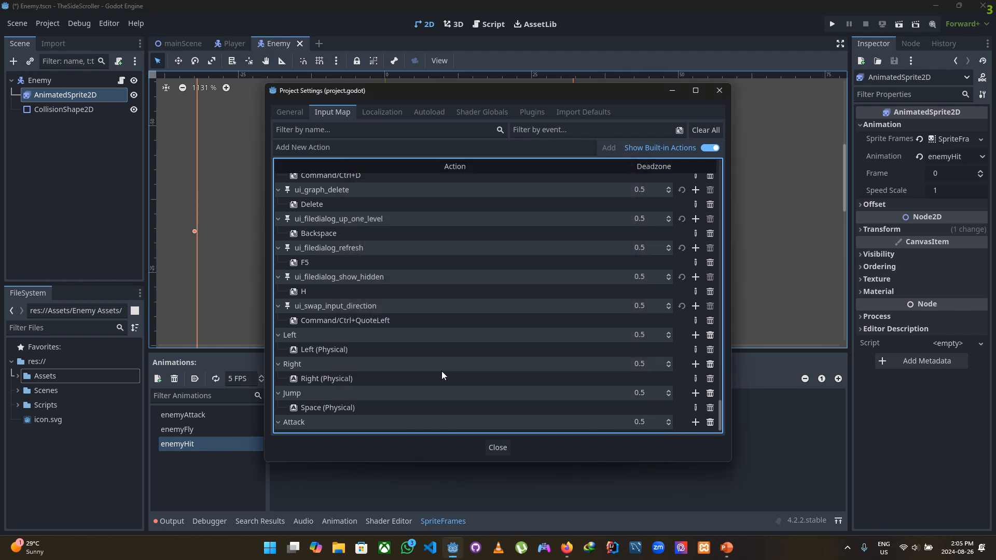
left_click(497, 449)
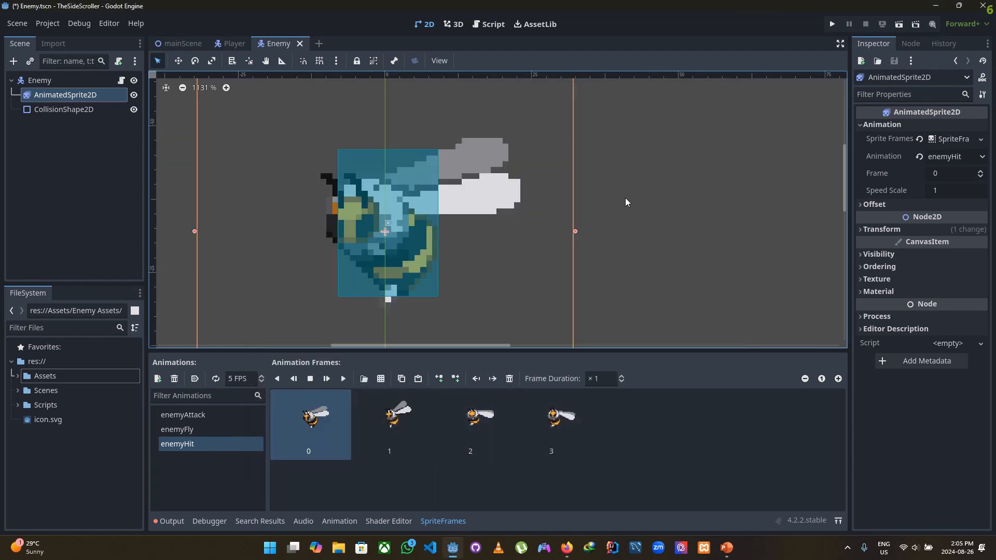
key("ctrl+s")
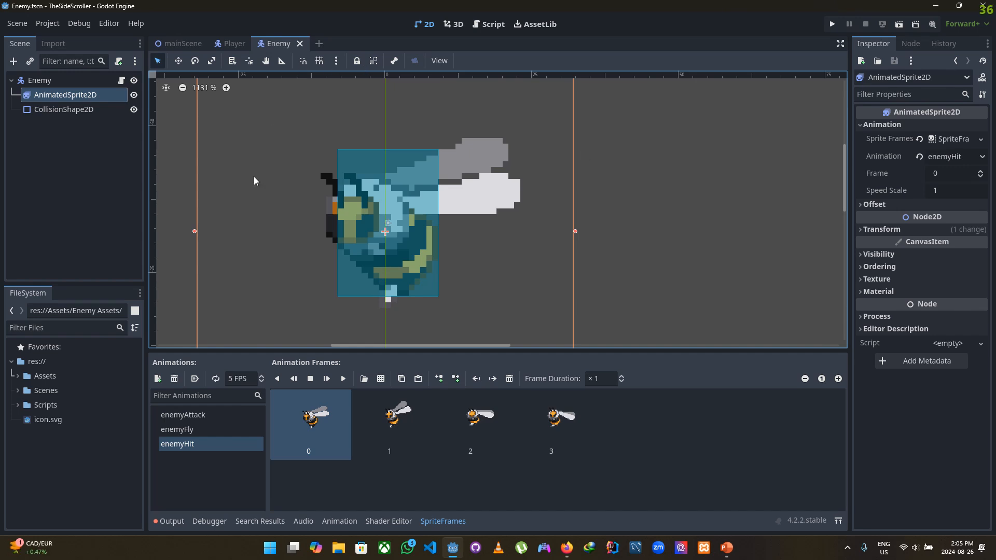
Open the Player scene and look through its Sprite2D and CollisionShape2D nodes, finishing on the Player root node.
left_click(227, 43)
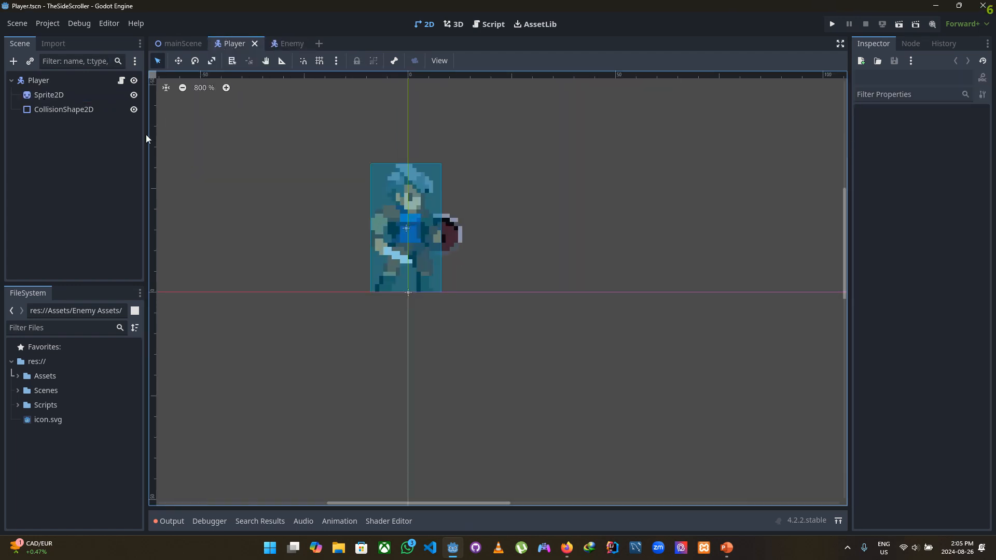
left_click(48, 95)
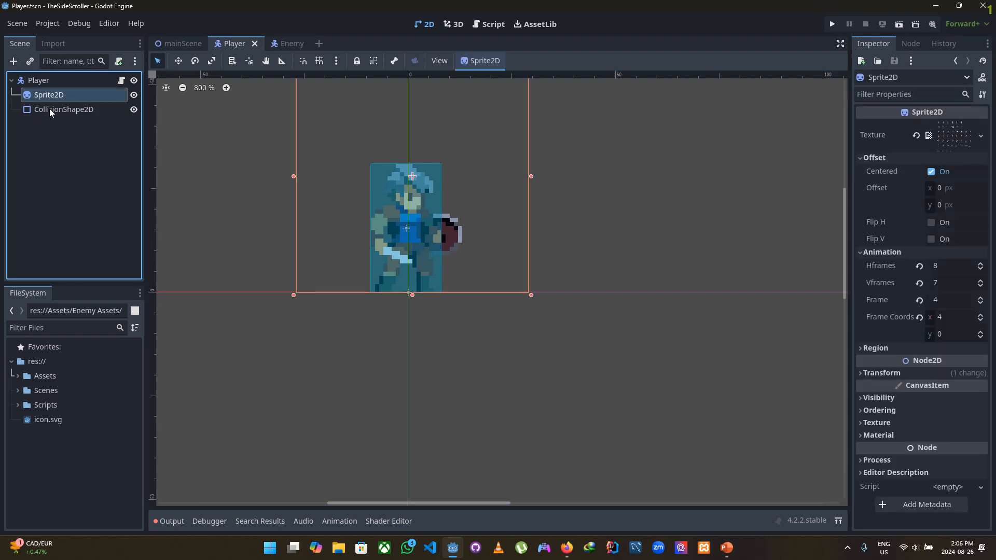
left_click(50, 111)
left_click(46, 98)
left_click(40, 82)
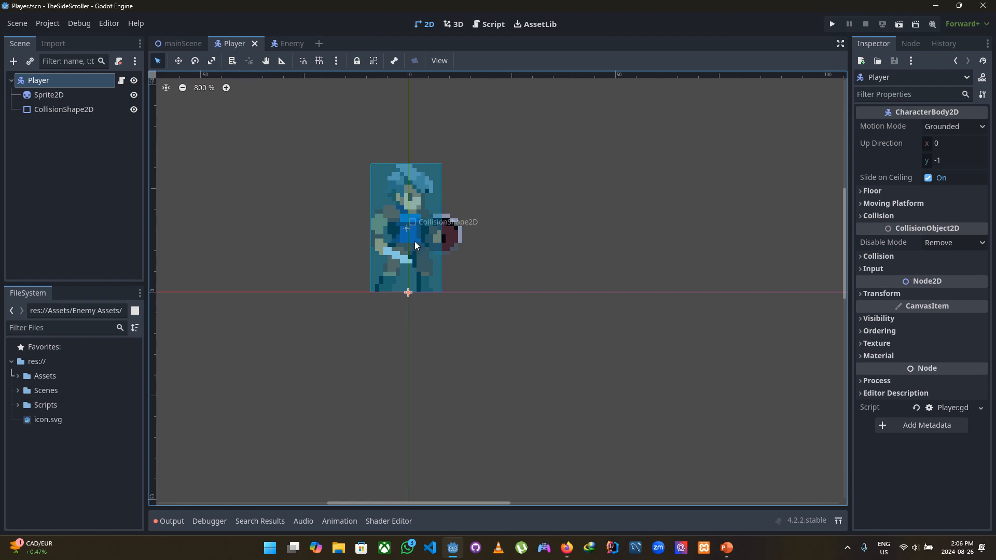
Place the player.png sprite sheet from Player Assets in the Player scene and examine its animation rows.
left_click(18, 375)
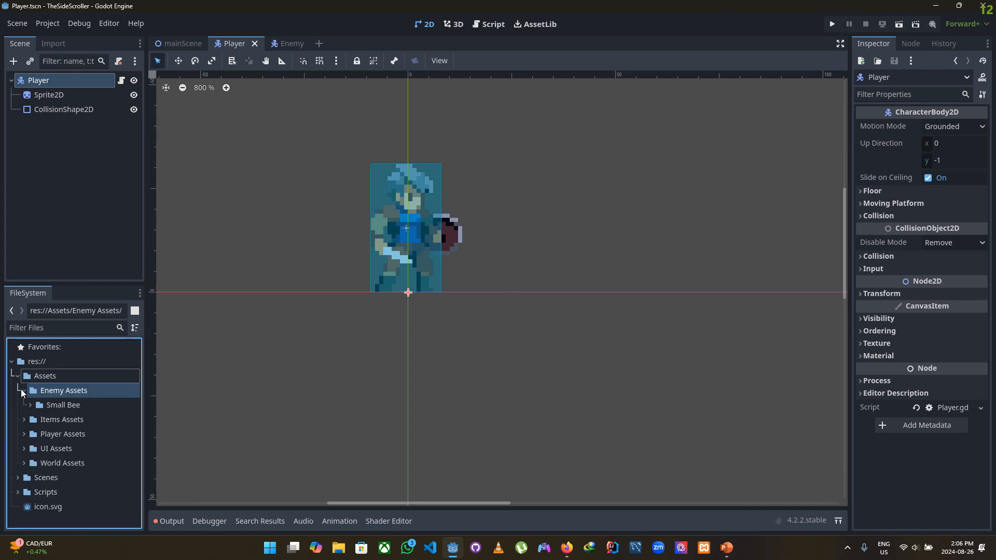
left_click(24, 434)
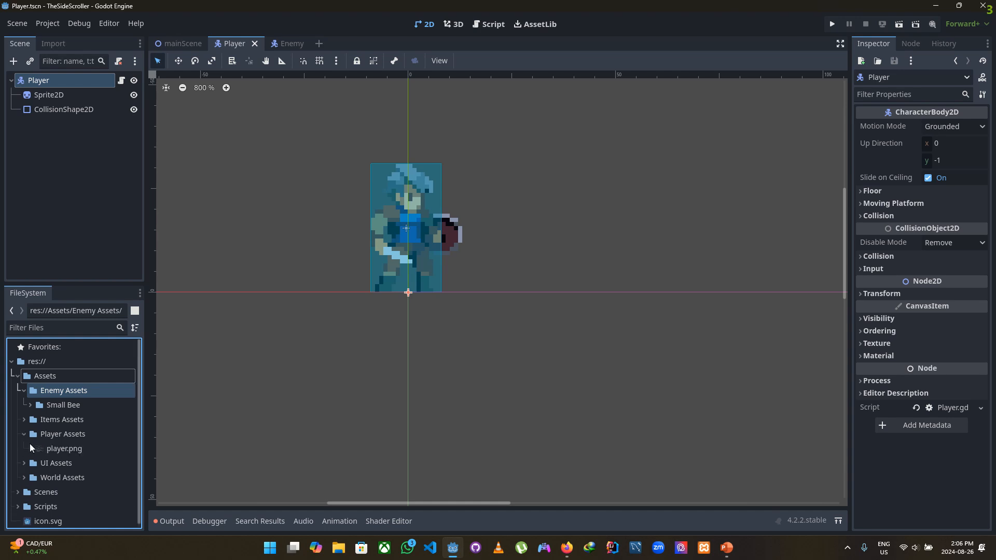
left_click(58, 449)
left_click_drag(46, 450, 403, 323)
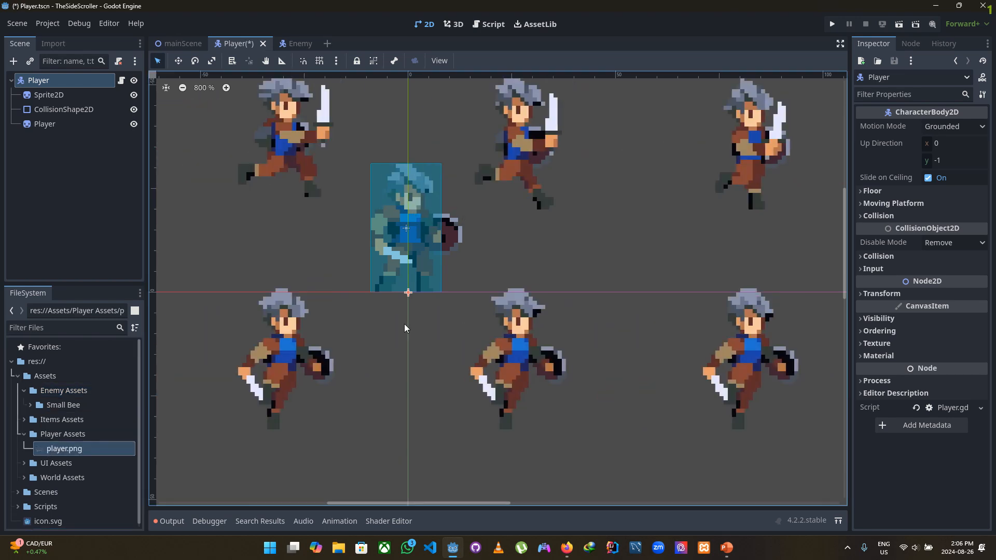
scroll(419, 306, "down", 7)
middle_click_drag(477, 274, 518, 235)
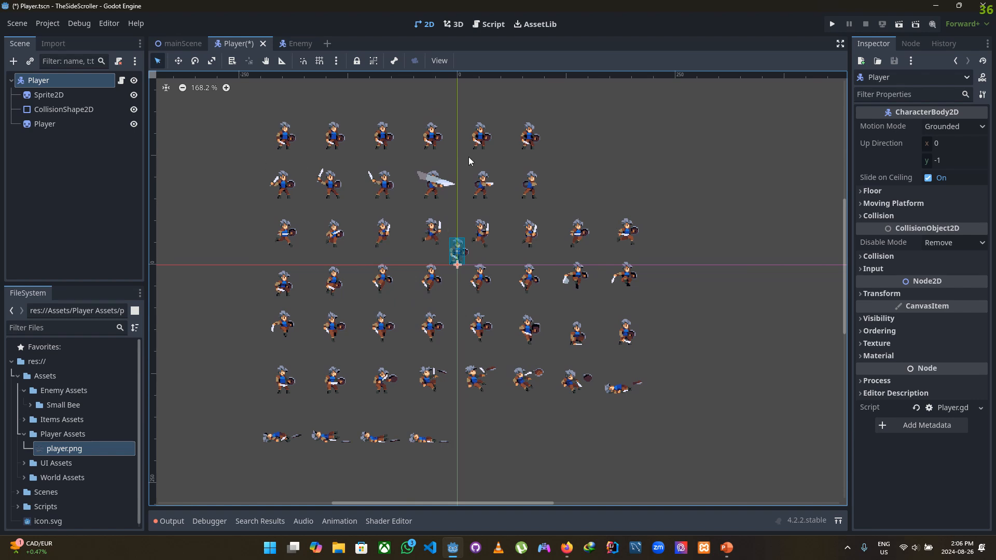
left_click(348, 217)
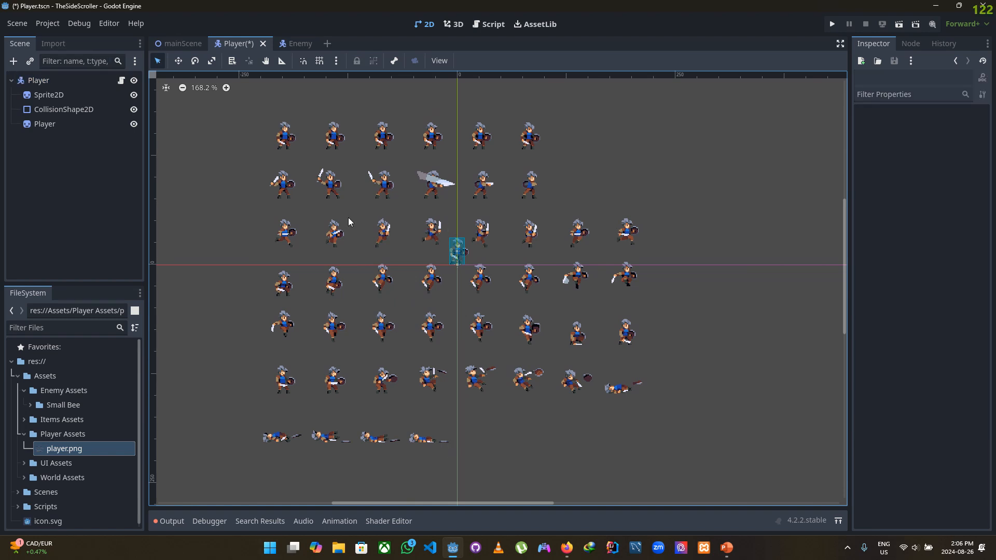
Delete the sprite-sheet node that was added under the Player root.
left_click(47, 126)
key("Delete")
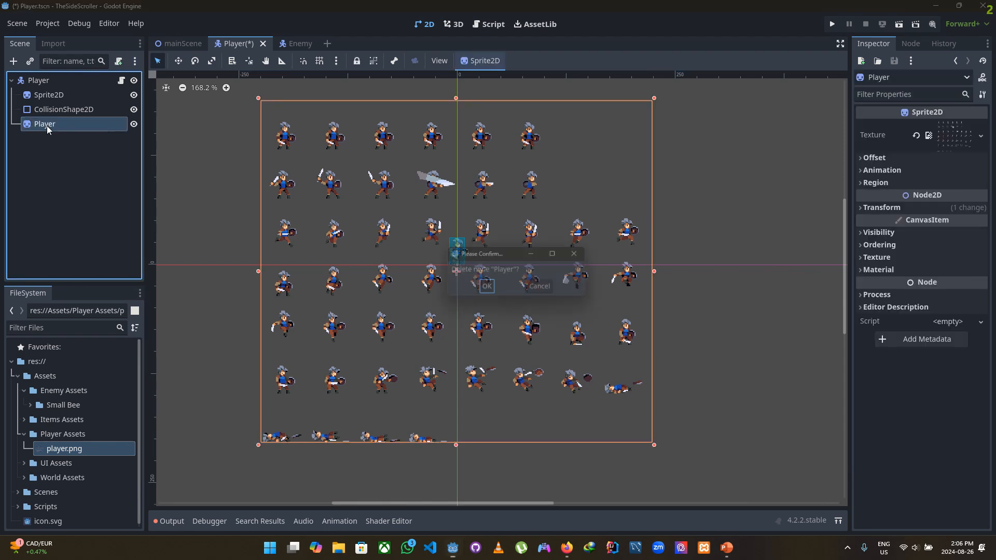
left_click(488, 290)
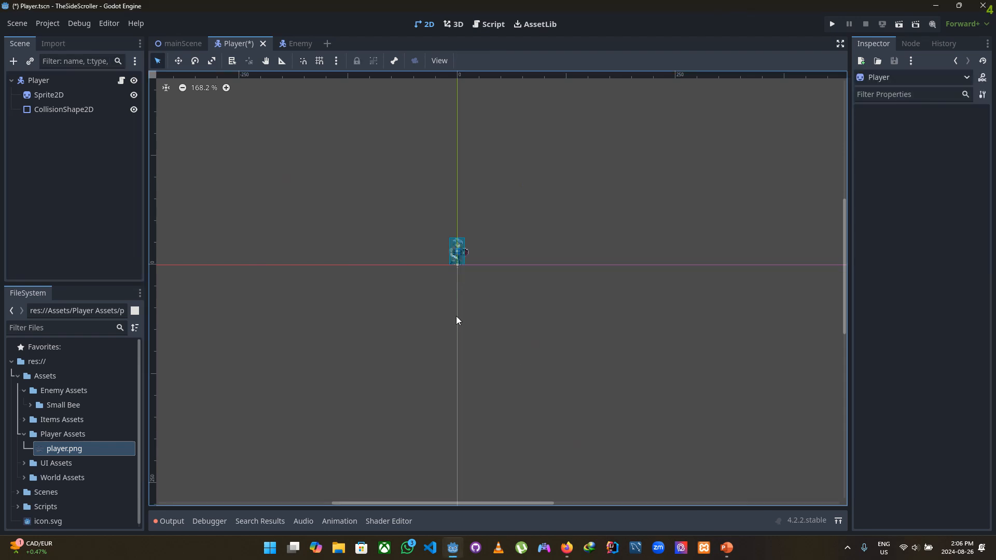
Add an AnimationPlayer node as a child of the Player root node.
scroll(263, 225, "up", 3)
left_click(37, 80)
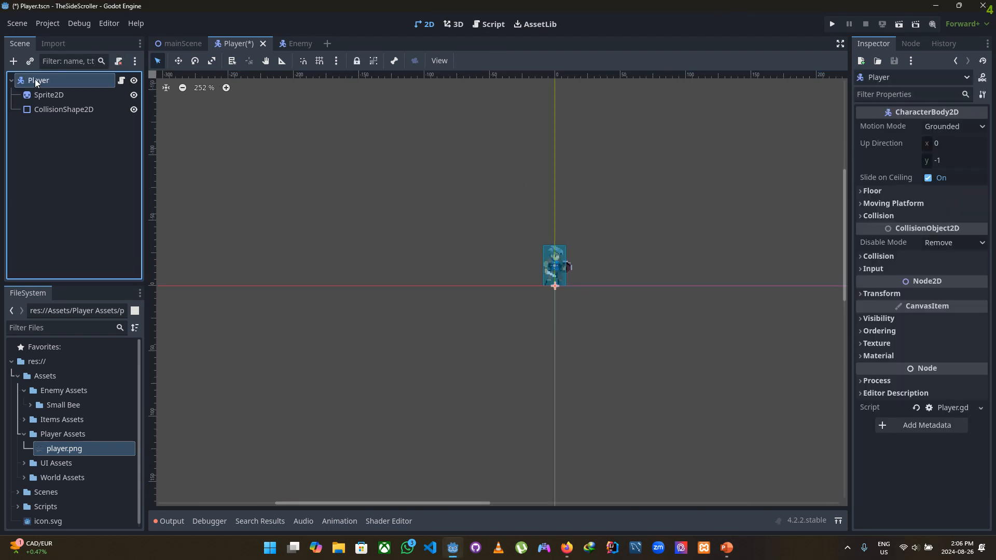
left_click(14, 61)
type("anima")
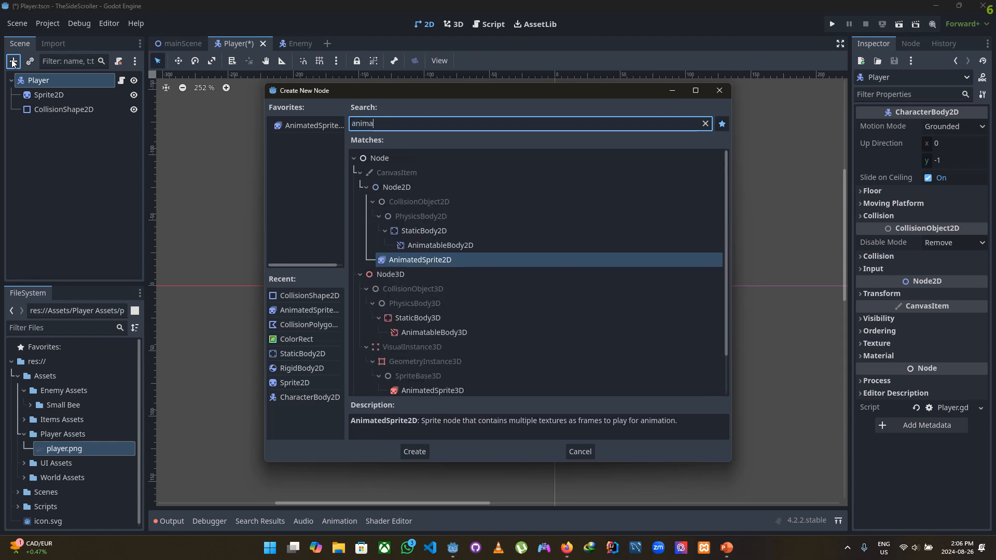
type("tion")
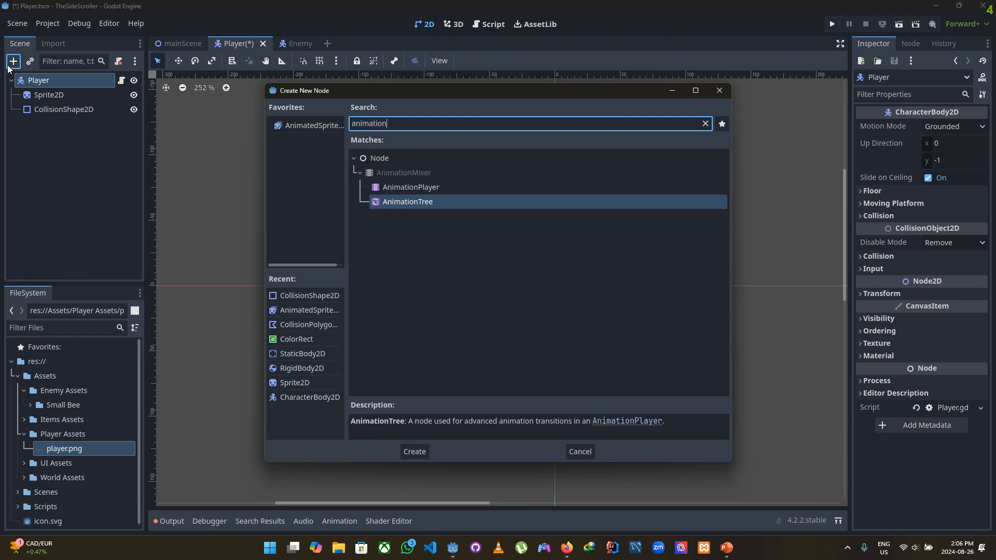
left_click(403, 187)
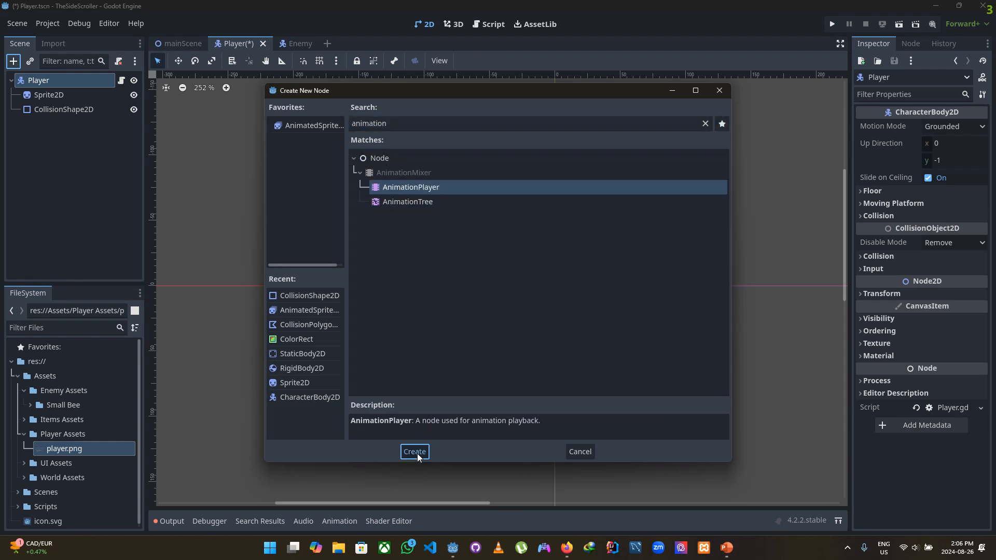
left_click(417, 453)
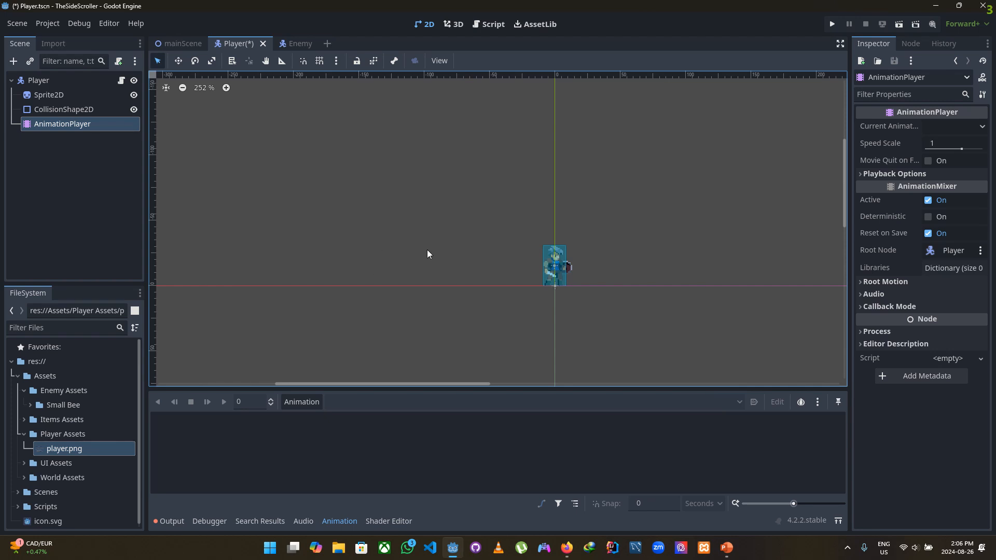
Create a new animation named leftRun in the AnimationPlayer.
scroll(669, 256, "down", 1)
middle_click_drag(668, 256, 578, 238)
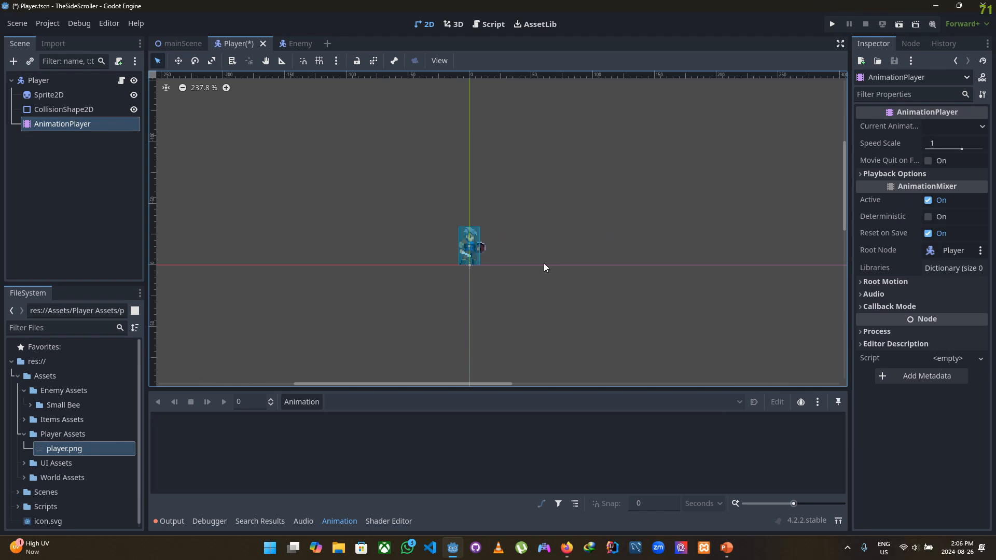
left_click(298, 402)
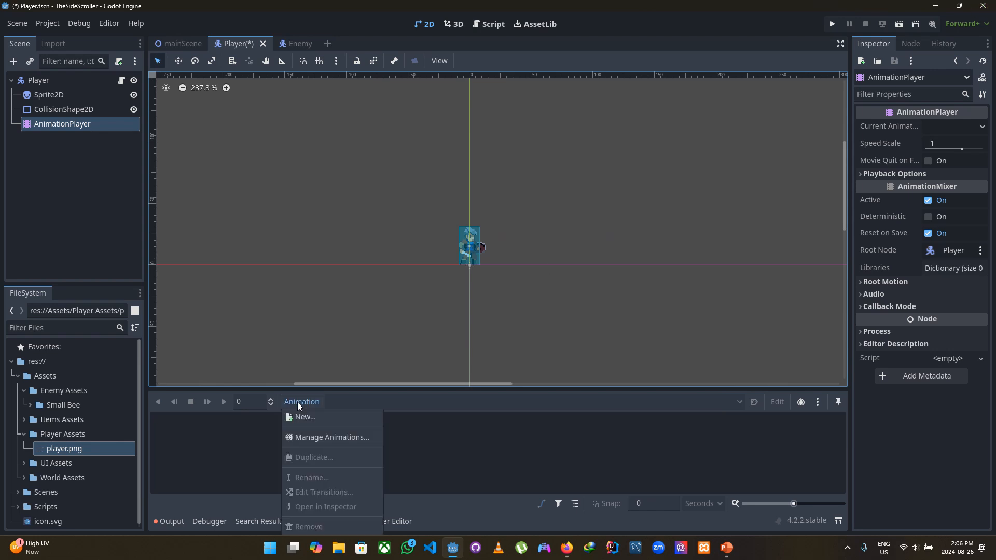
left_click(300, 418)
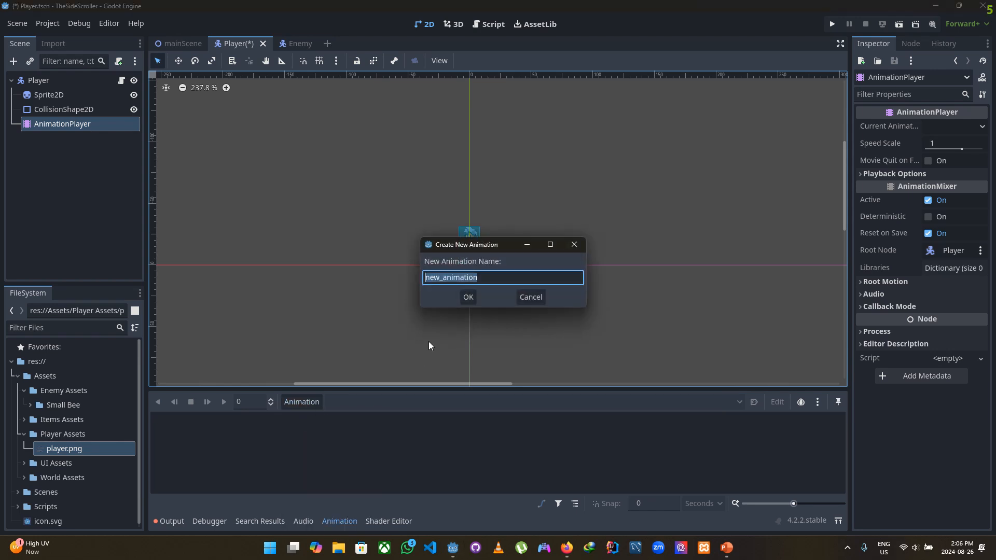
key("Caps_Lock")
type("L")
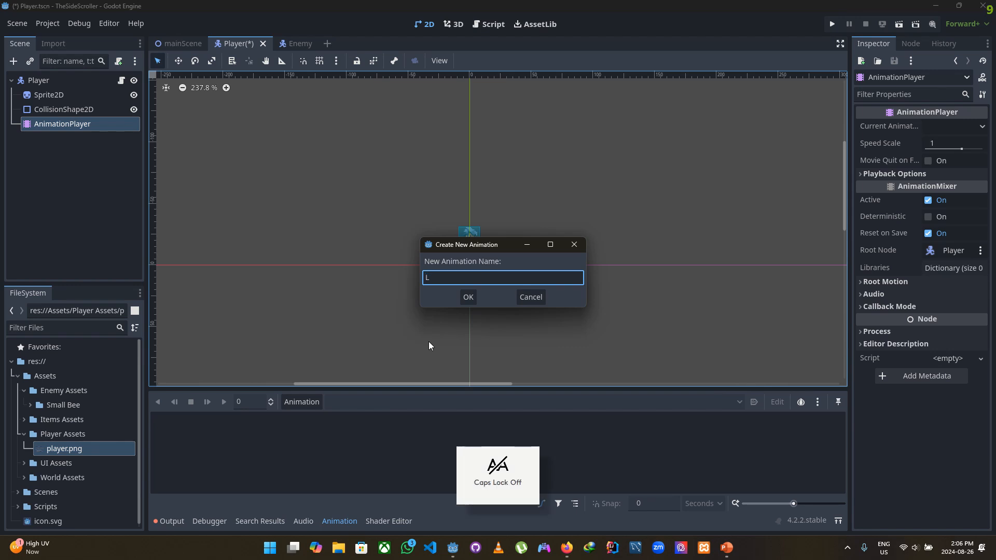
key("BackSpace")
type("left")
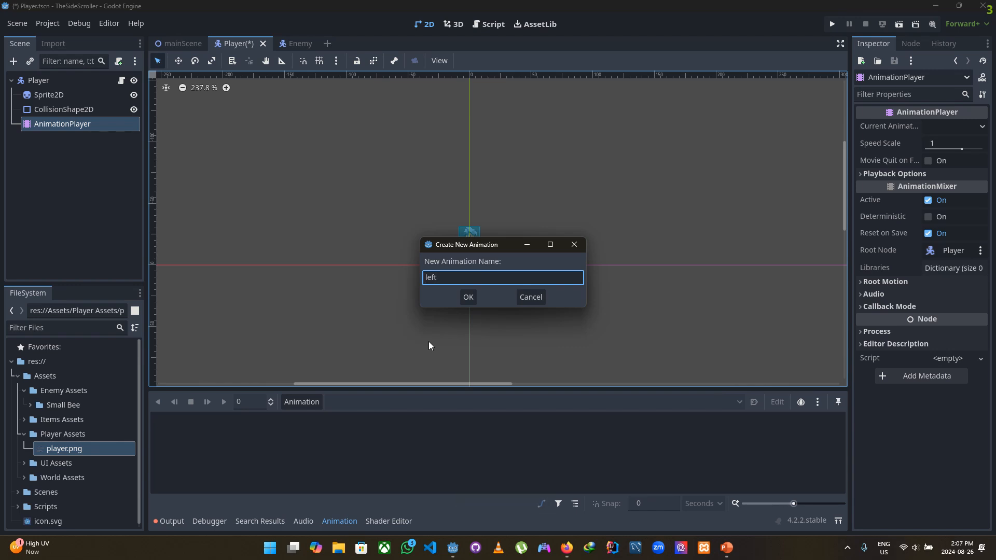
key("Caps_Lock")
key("Caps_Lock")
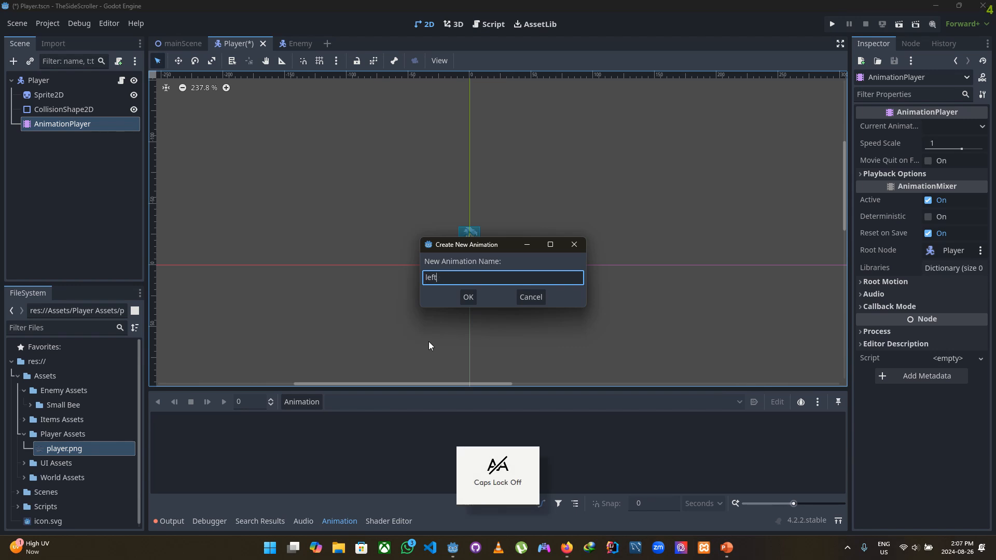
type("Run")
left_click(460, 297)
Create a second animation named rightRun in the AnimationPlayer.
left_click(301, 403)
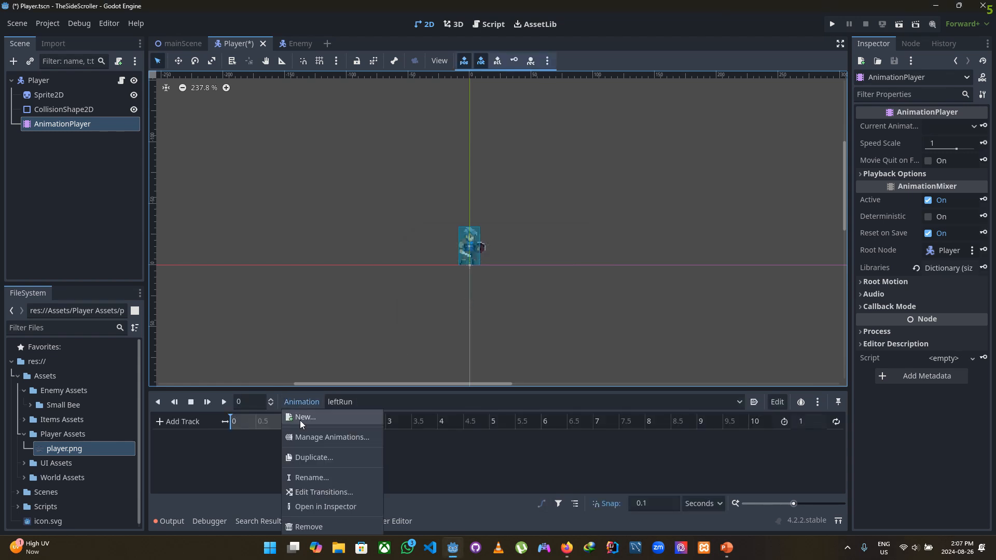
left_click(300, 420)
key("BackSpace")
type("right")
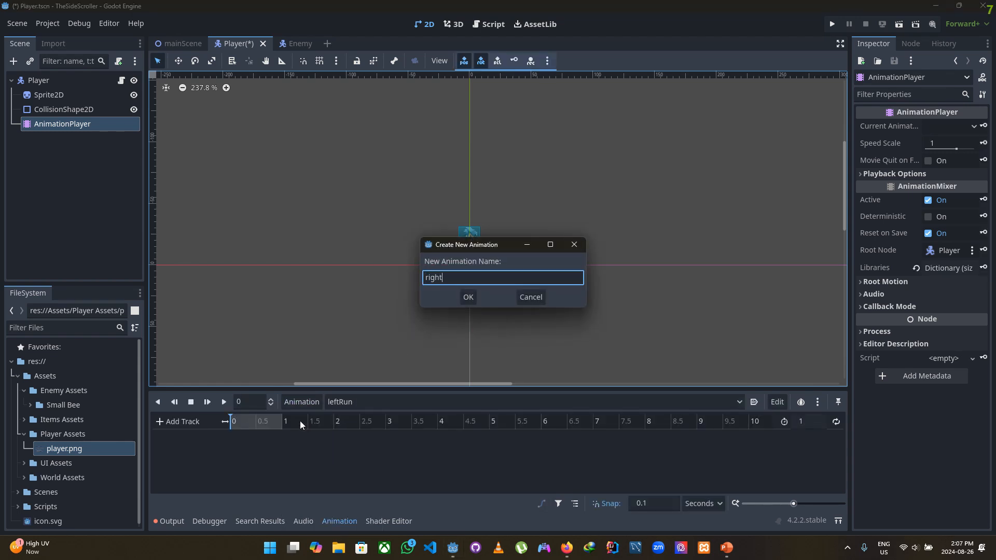
key("Caps_Lock")
type("R")
key("Caps_Lock")
type("un")
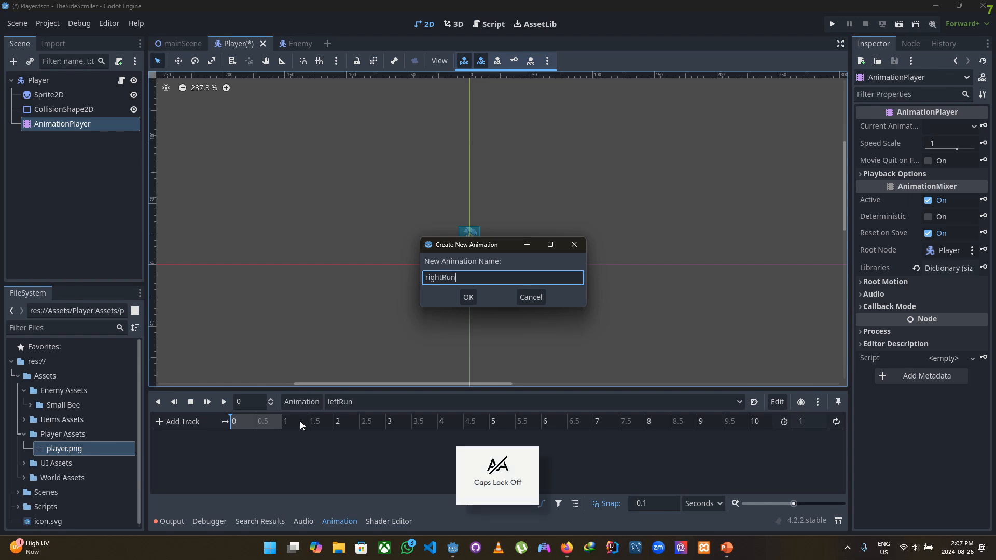
left_click(467, 297)
left_click(357, 401)
left_click(357, 401)
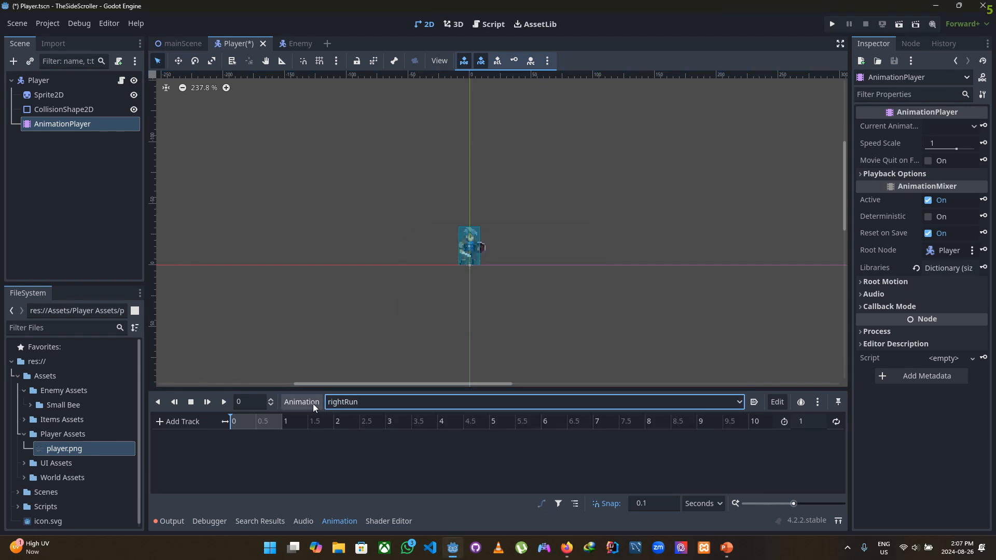
Create an animation named Jump in the AnimationPlayer.
left_click(313, 404)
left_click(303, 419)
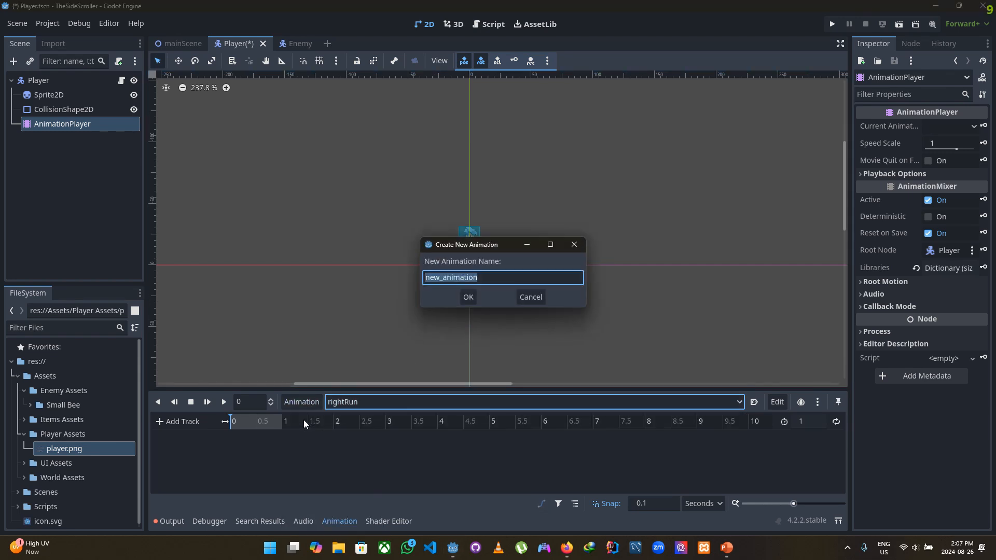
key("Caps_Lock")
type("Ju")
key("Caps_Lock")
type("ump")
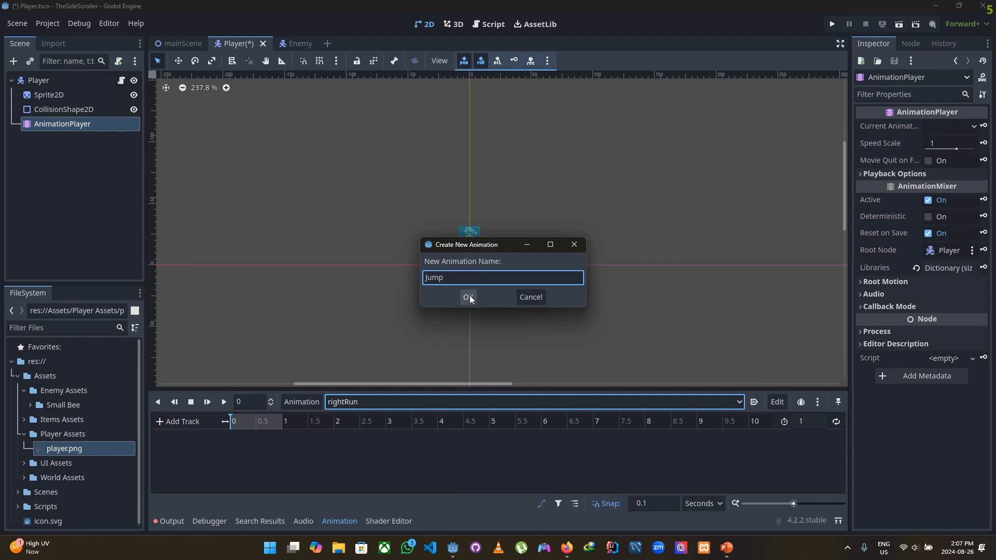
left_click(469, 298)
Create an animation named Fall in the AnimationPlayer.
left_click(303, 405)
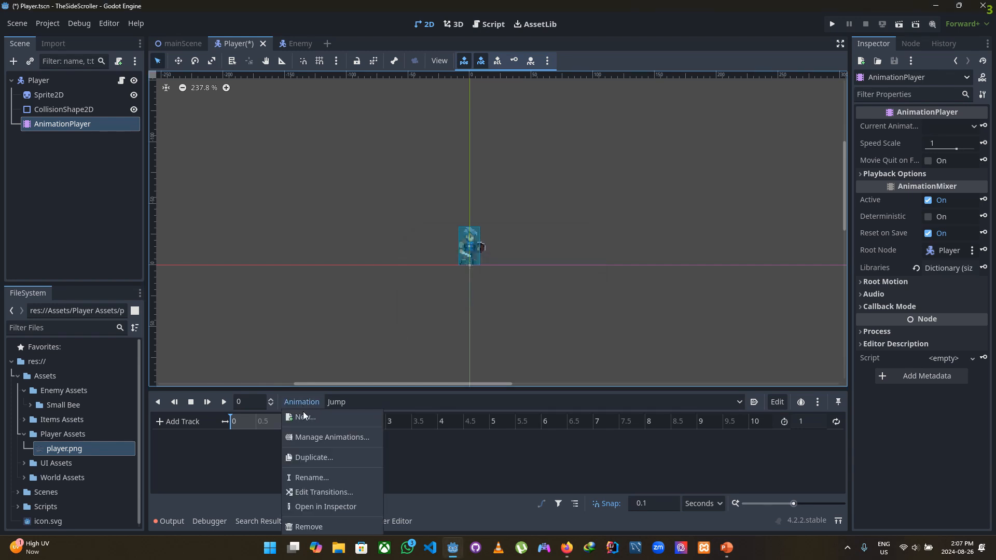
left_click(304, 417)
key("BackSpace")
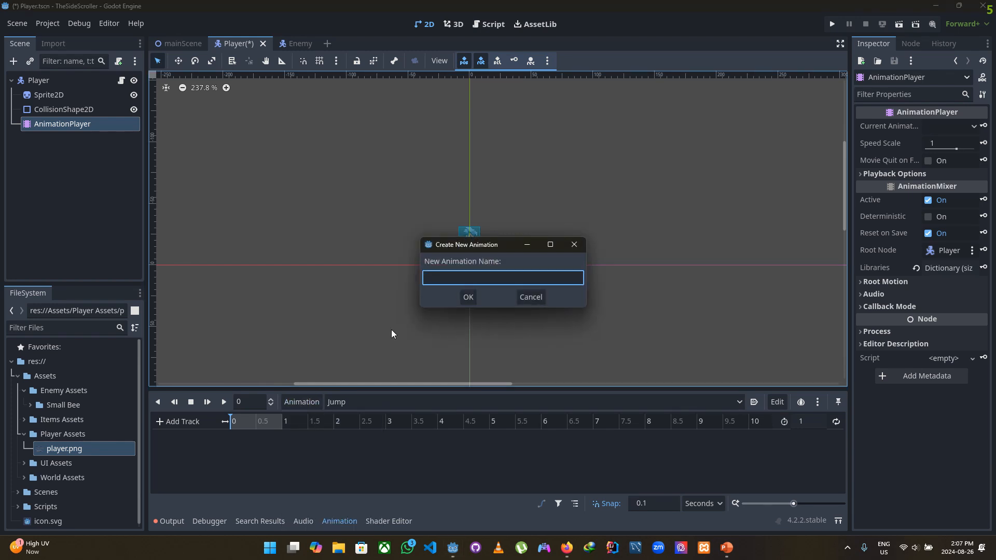
key("Caps_Lock")
type("Fall")
left_click(468, 296)
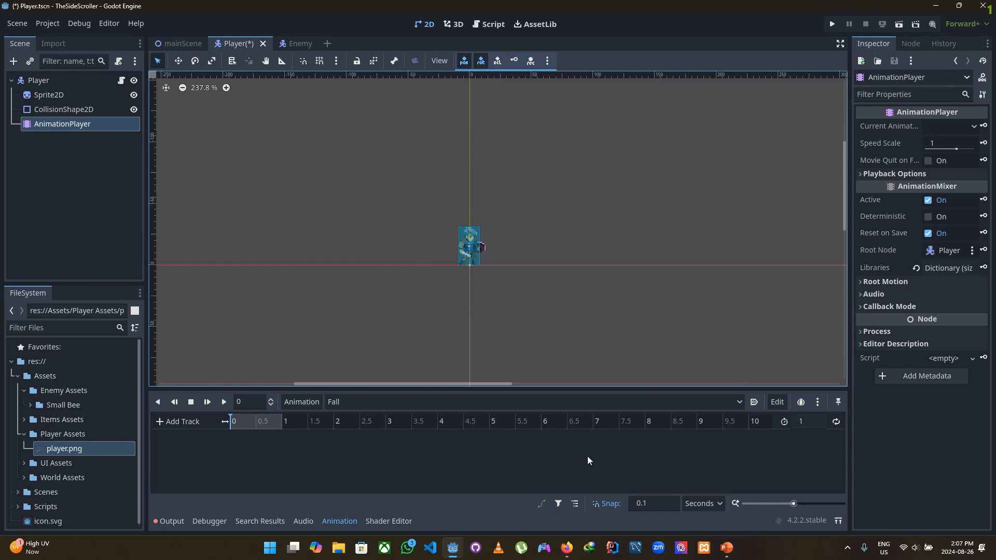
Look through the list of created animations and make rightRun the current animation.
left_click(701, 401)
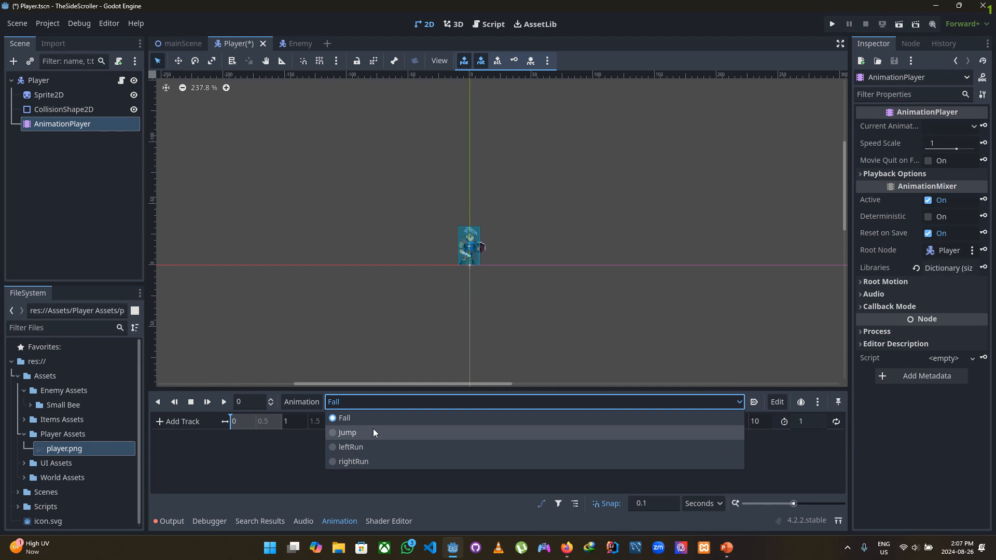
left_click(393, 372)
left_click(357, 402)
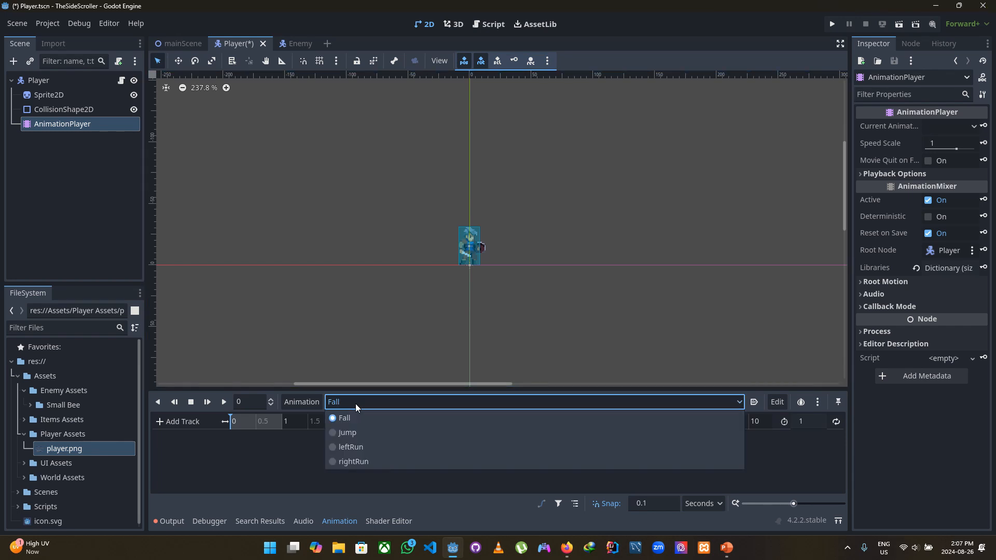
left_click(351, 461)
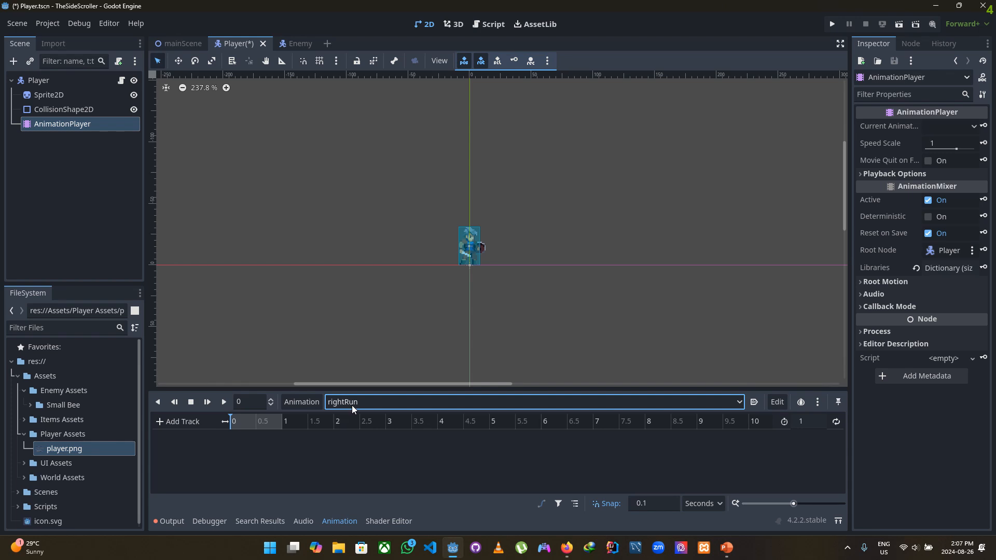
left_click(435, 264)
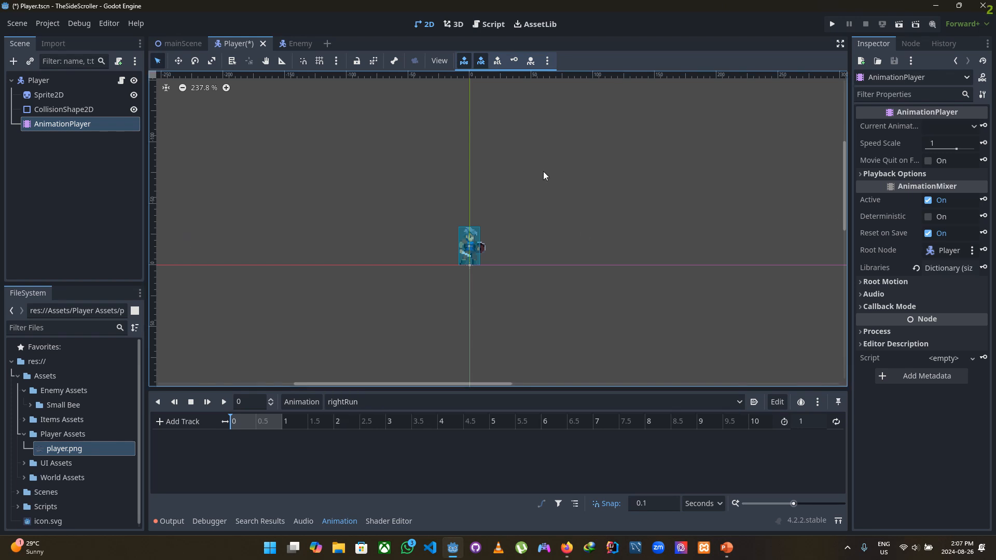
Set the animation frame of the player's Sprite2D node to 0.
left_click(59, 98)
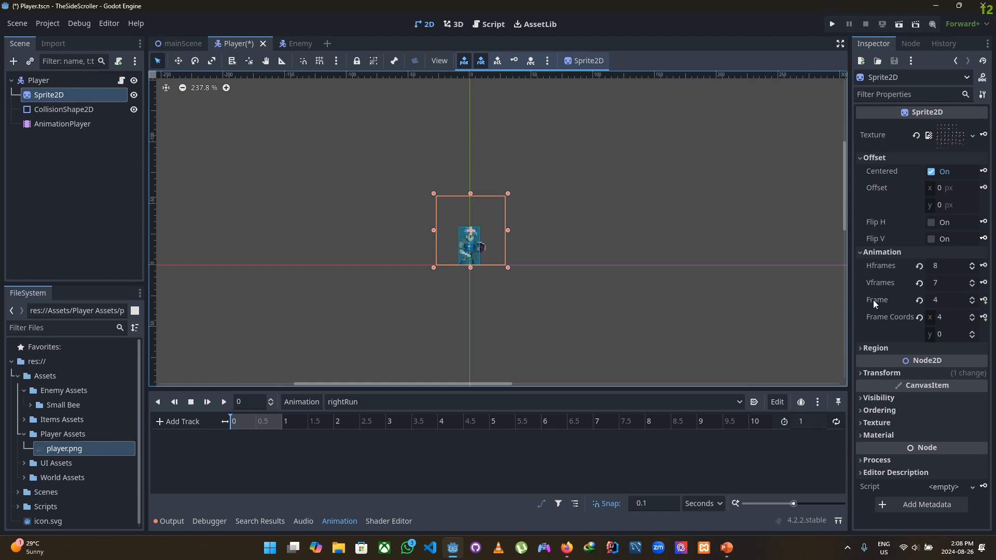
left_click(972, 303)
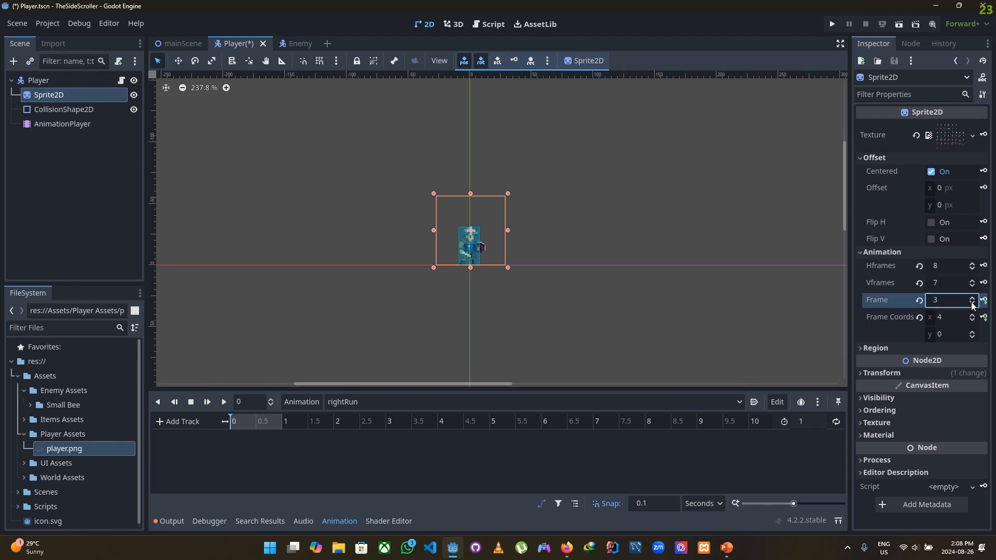
left_click(971, 304)
left_click(971, 304)
left_click(972, 303)
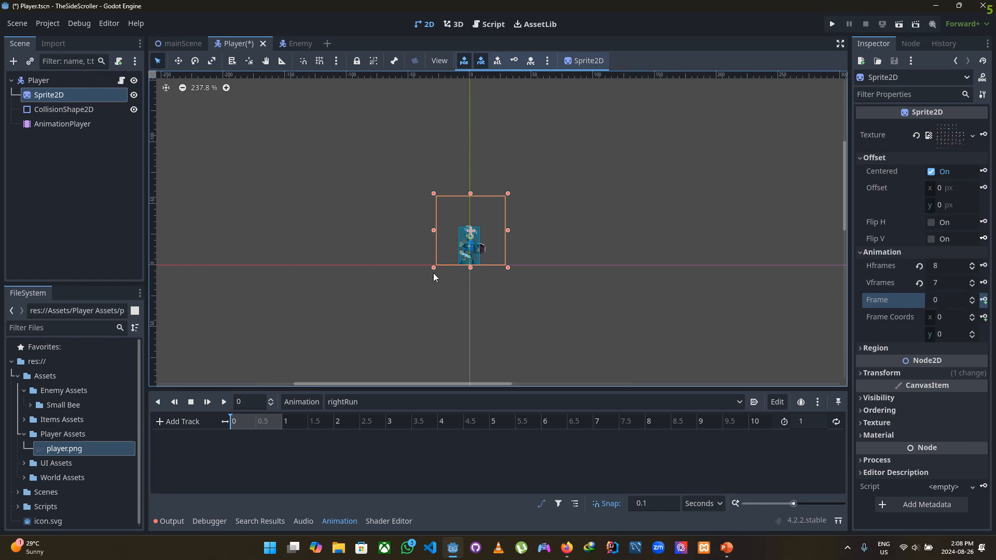
Create an animation named Idle in the AnimationPlayer.
left_click(300, 402)
left_click(303, 421)
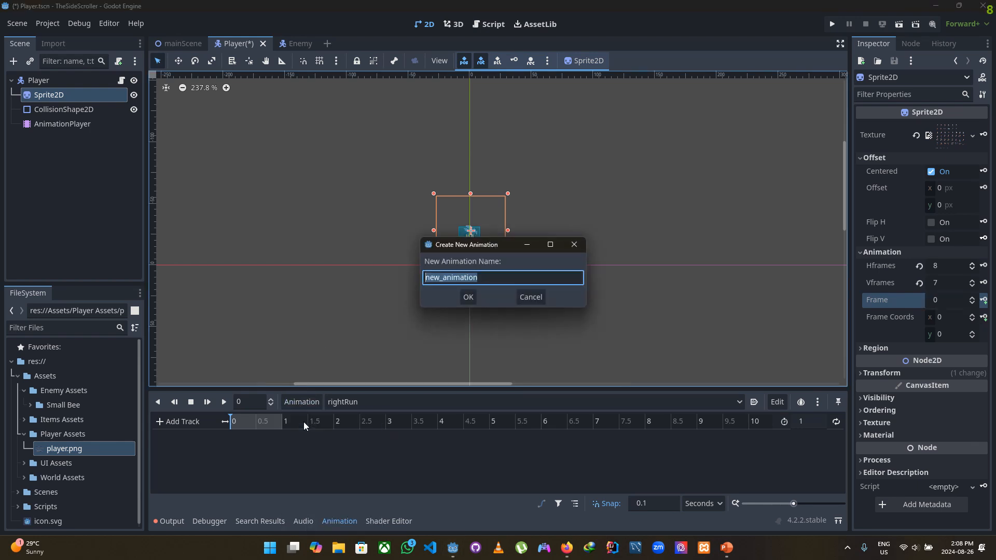
type("rest")
key("BackSpace")
key("BackSpace")
key("BackSpace")
key("BackSpace")
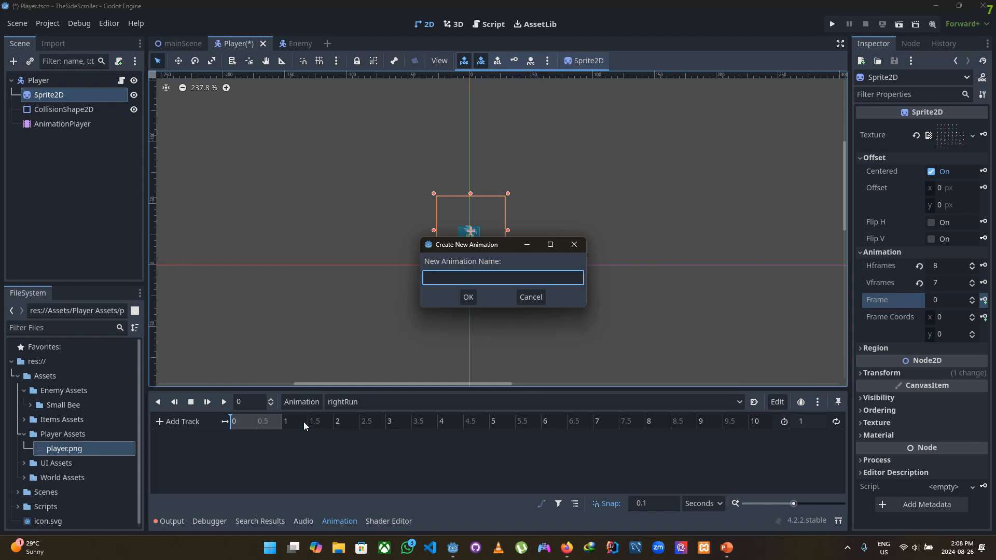
key("Caps_Lock")
type("I")
key("Caps_Lock")
type("dle")
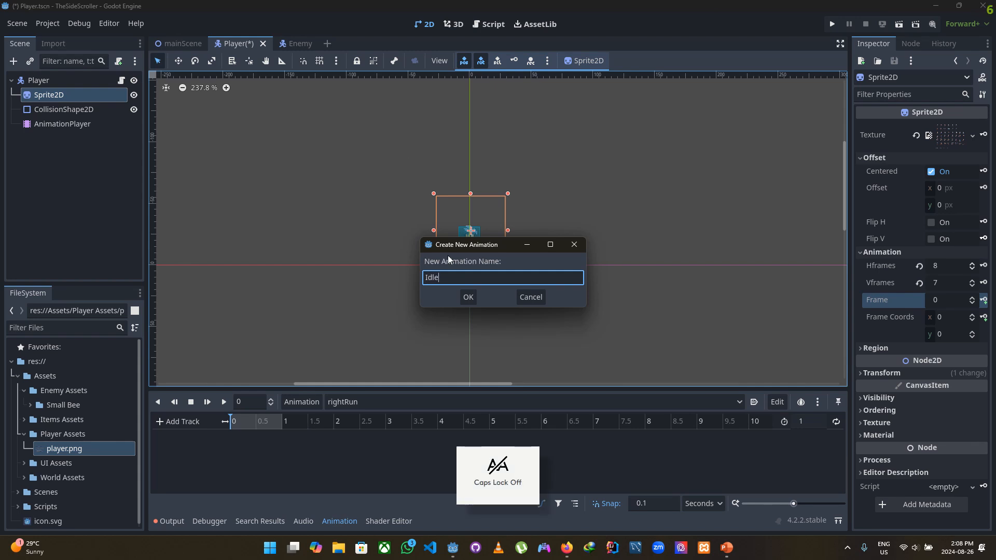
left_click(467, 297)
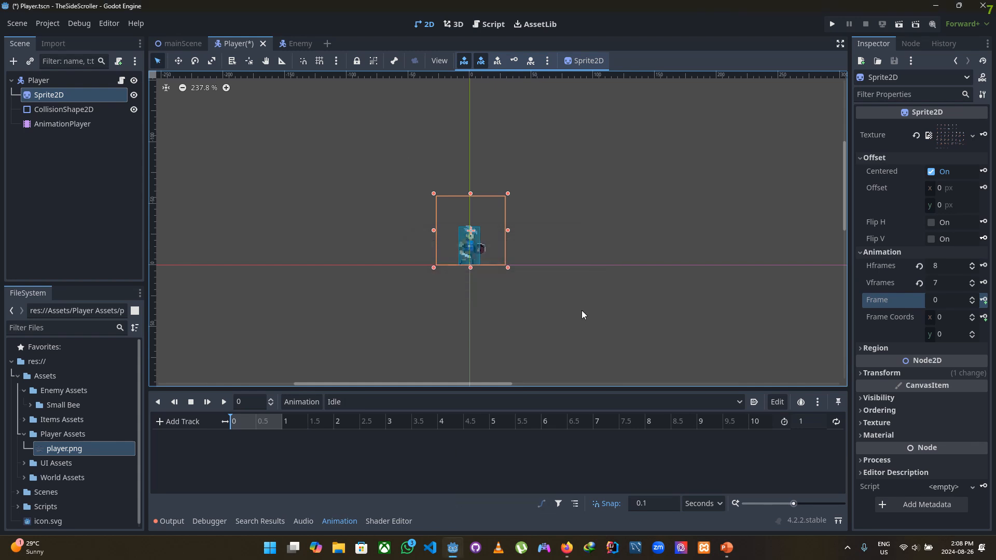
Step through the Sprite2D frames between 0 and 8 to examine which belong to the idle pose, ending on frame 0.
left_click(973, 306)
scroll(497, 269, "up", 5)
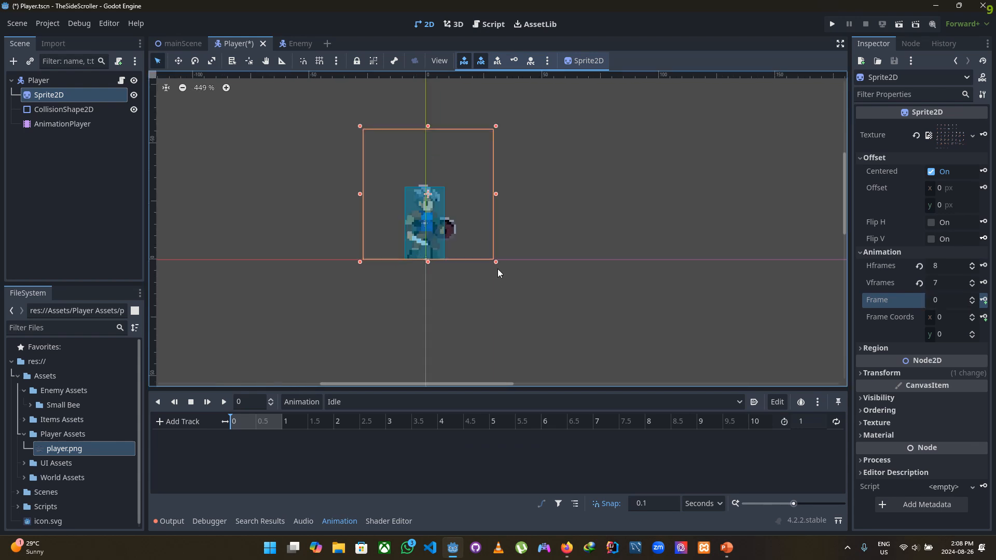
left_click(972, 301)
scroll(973, 301, "up", 6)
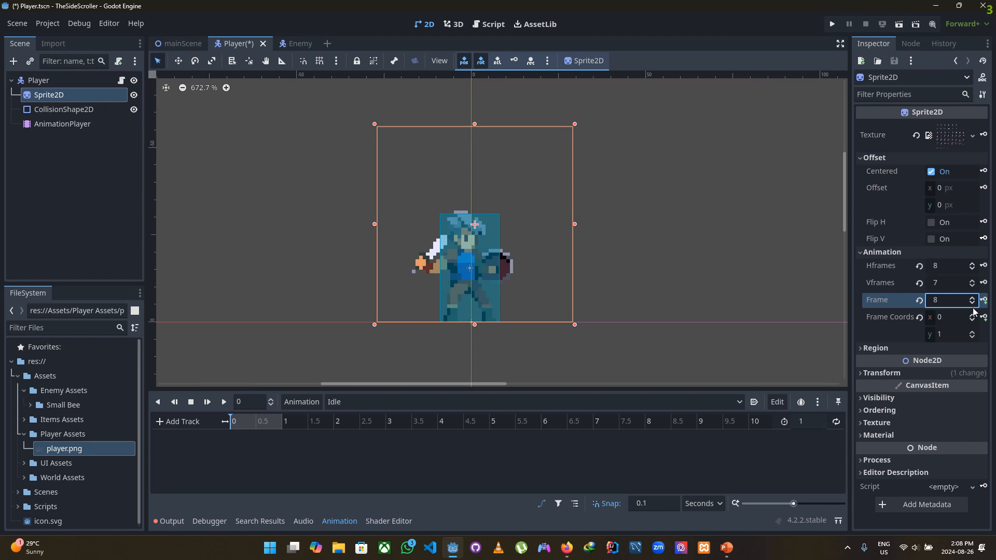
left_click(972, 304)
left_click(972, 304)
left_click(972, 304)
left_click(972, 304)
left_click(972, 304)
left_click(972, 304)
left_click(972, 304)
left_click(972, 304)
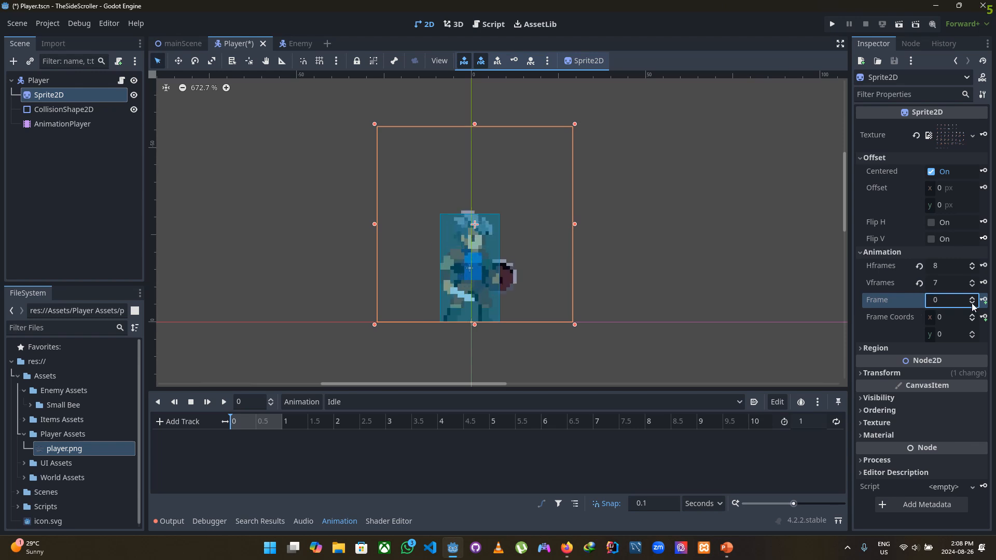
left_click(972, 298)
left_click(971, 298)
left_click(972, 299)
left_click(971, 299)
left_click(972, 299)
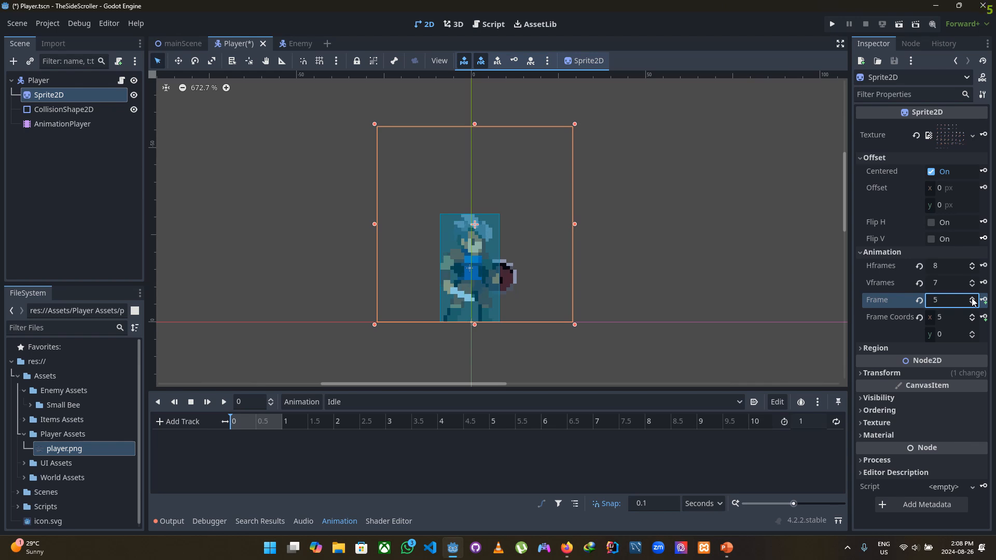
left_click(972, 300)
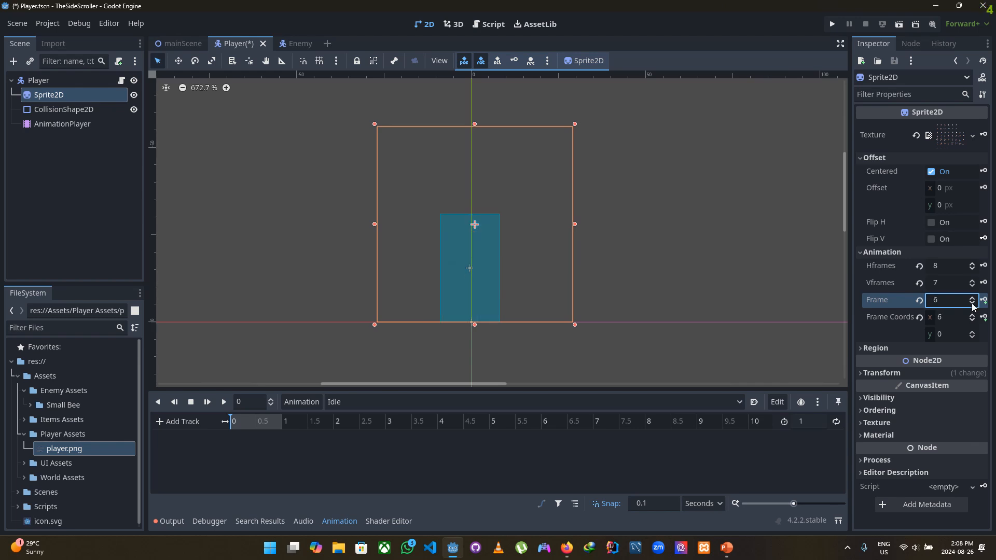
left_click(972, 304)
left_click(972, 304)
left_click(972, 304)
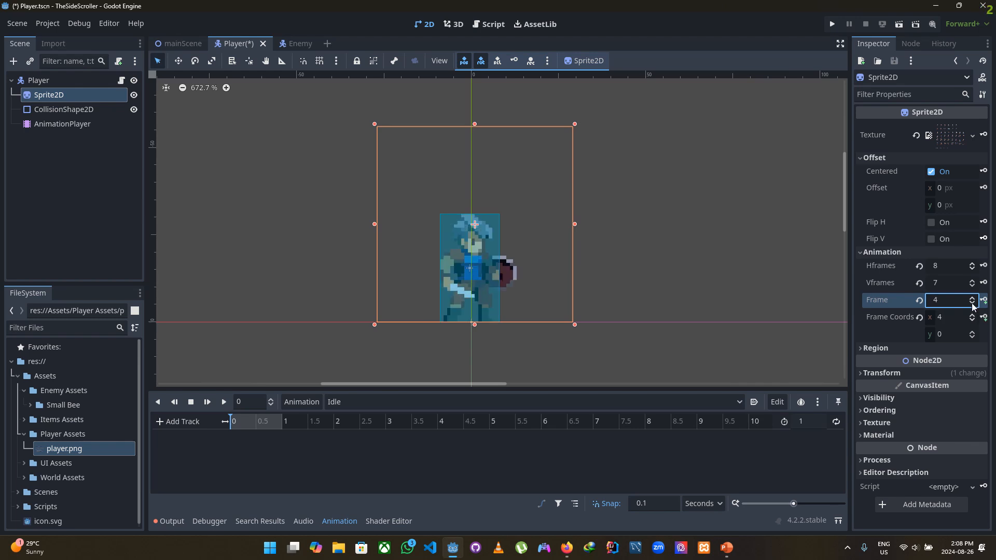
left_click(972, 303)
left_click(973, 303)
left_click(972, 304)
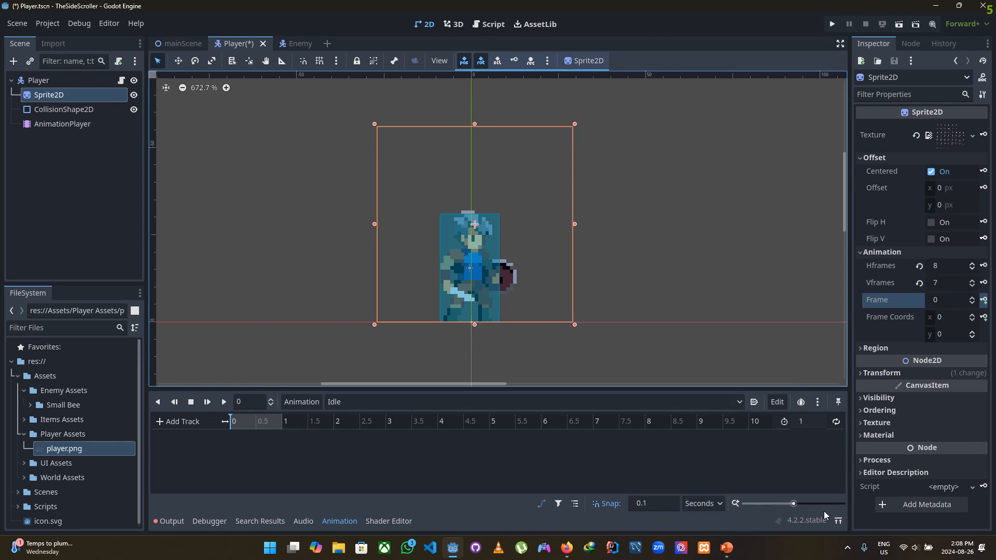
Create a frame track for Sprite2D in the Idle animation and key frames 0 to 5 at 0.1-second intervals.
left_click_drag(797, 503, 804, 506)
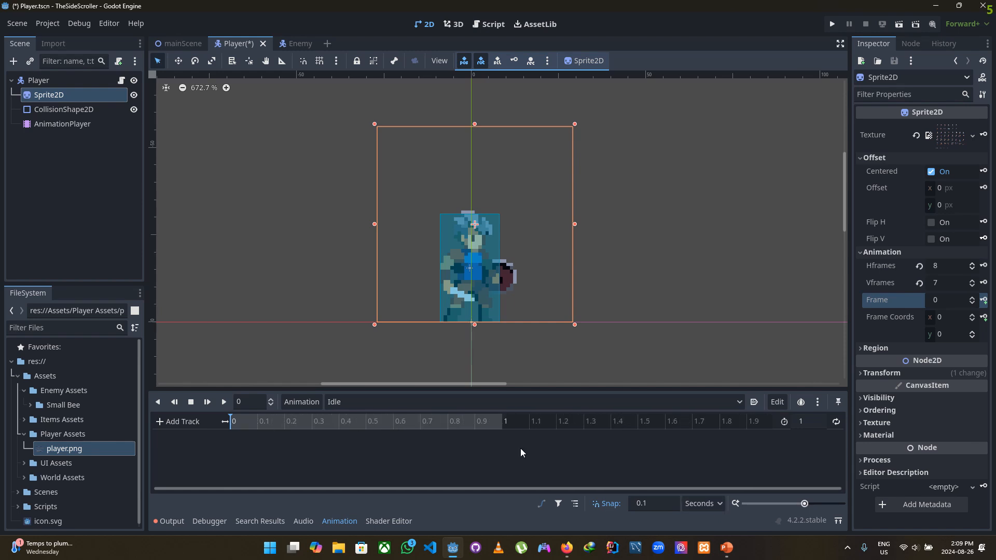
left_click(984, 301)
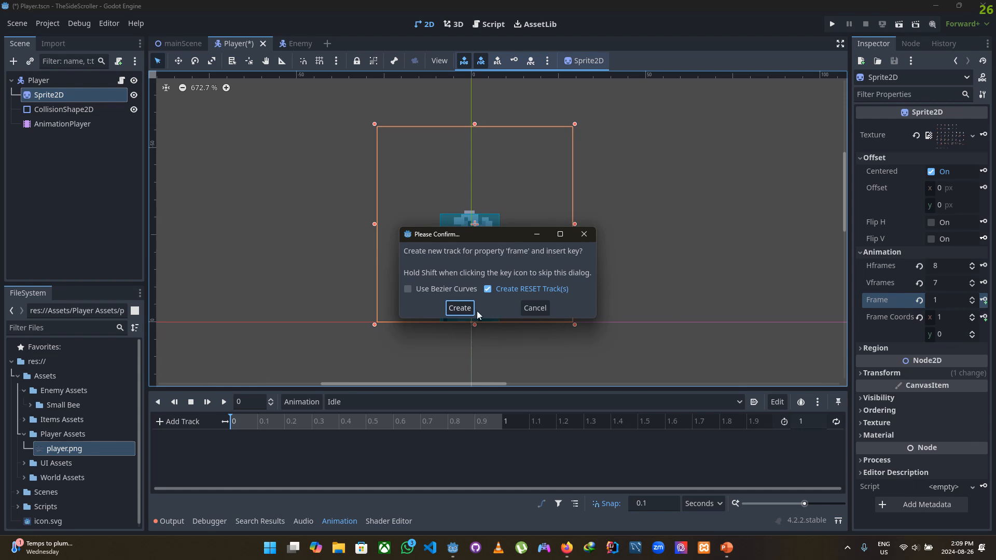
left_click(461, 310)
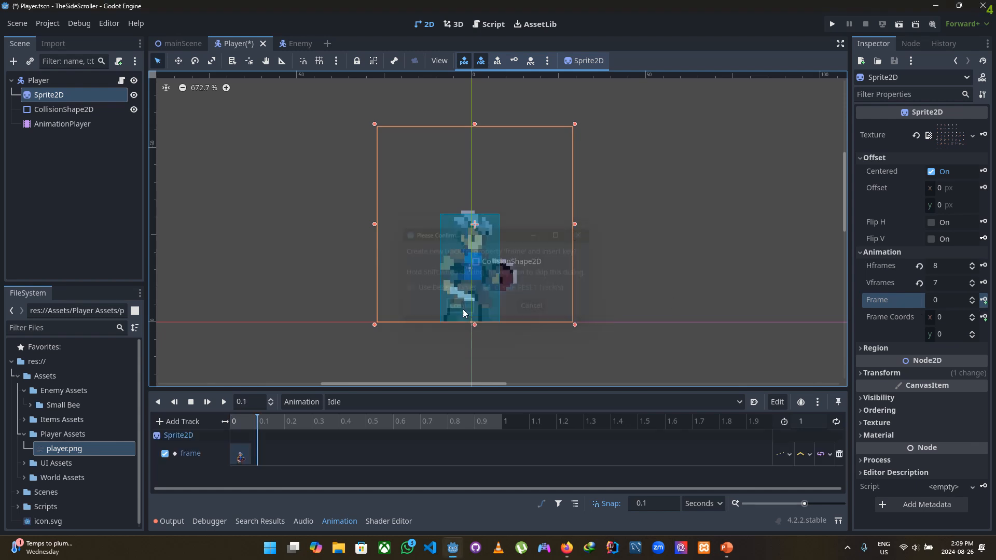
left_click(973, 299)
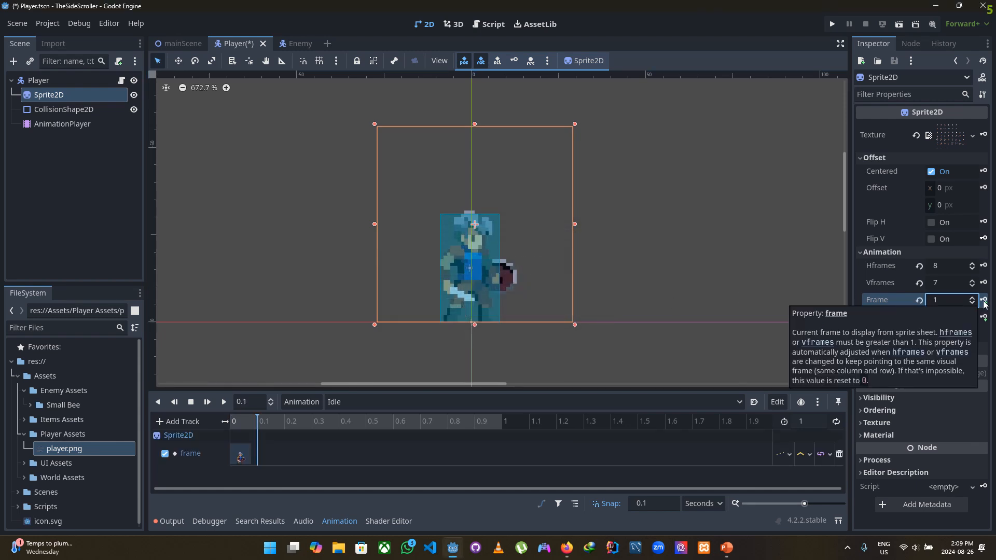
left_click(984, 301)
left_click(984, 301)
left_click(984, 301)
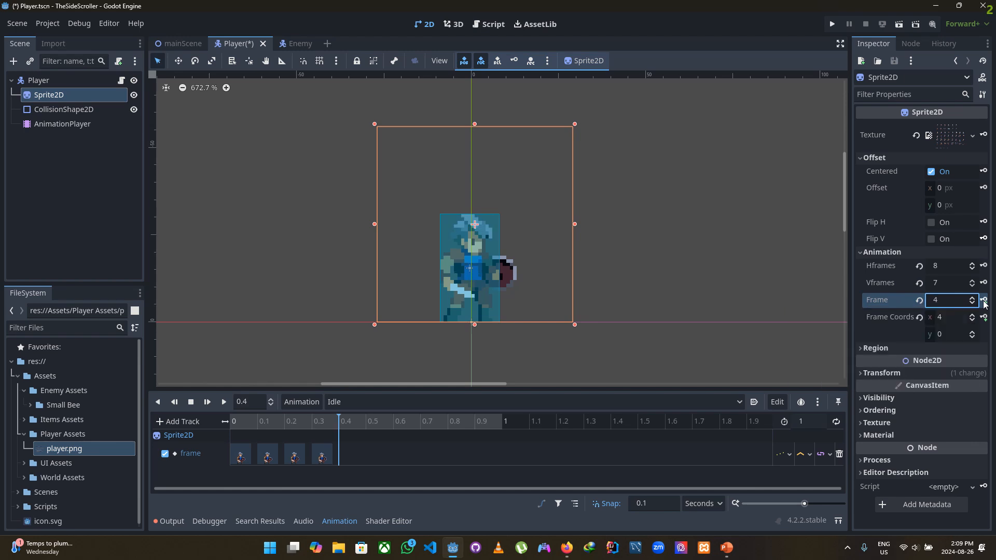
left_click(984, 301)
left_click(984, 301)
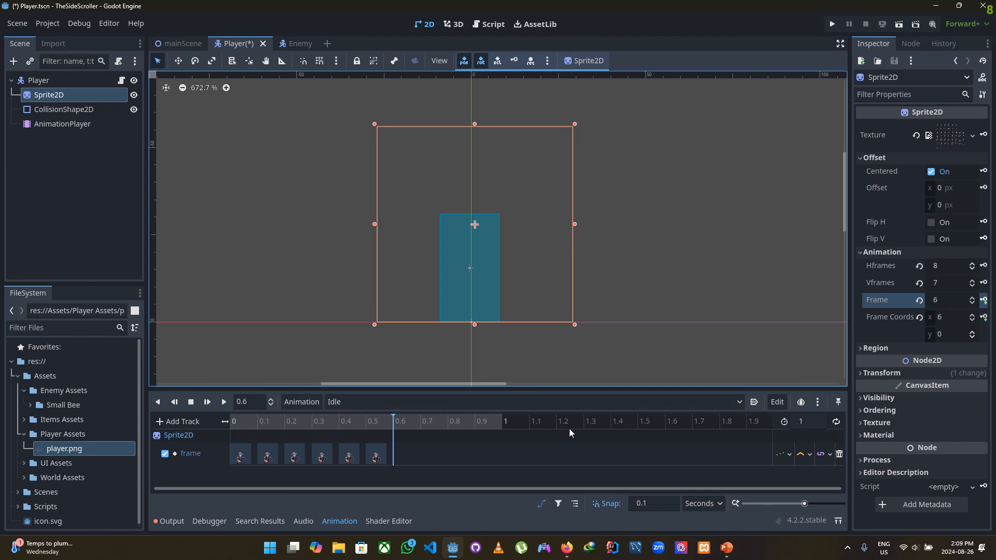
Preview the Idle animation, first played once and again with looping temporarily enabled.
left_click(224, 403)
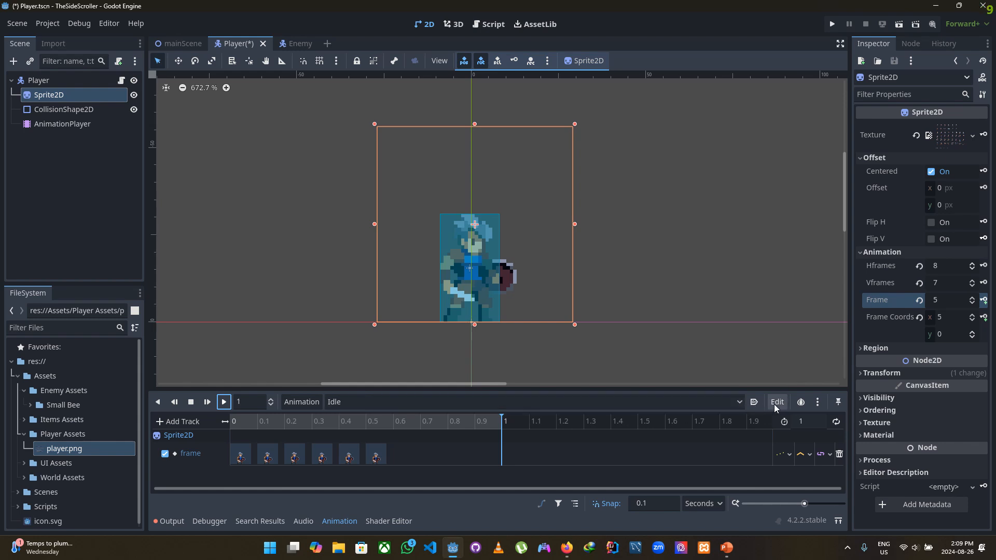
left_click(836, 423)
left_click(223, 404)
left_click(836, 421)
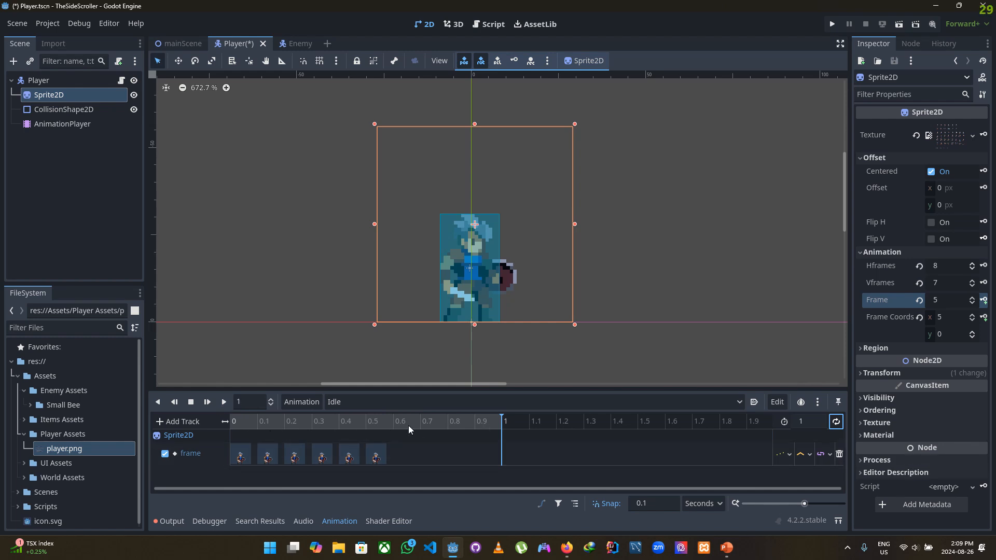
Set the Idle animation's length to 0.6 seconds and play it back with looping on.
left_click(812, 422)
key("Return")
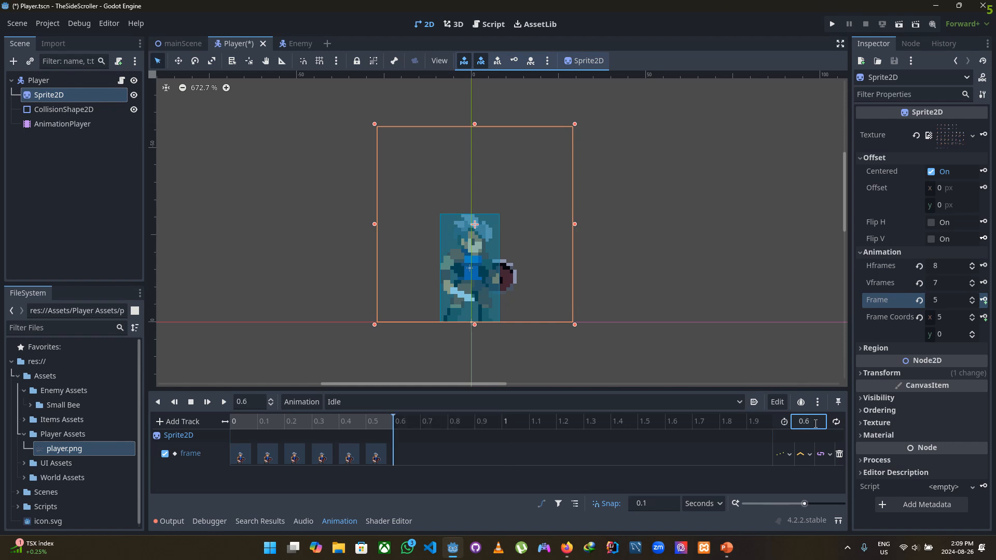
left_click(837, 423)
left_click(223, 403)
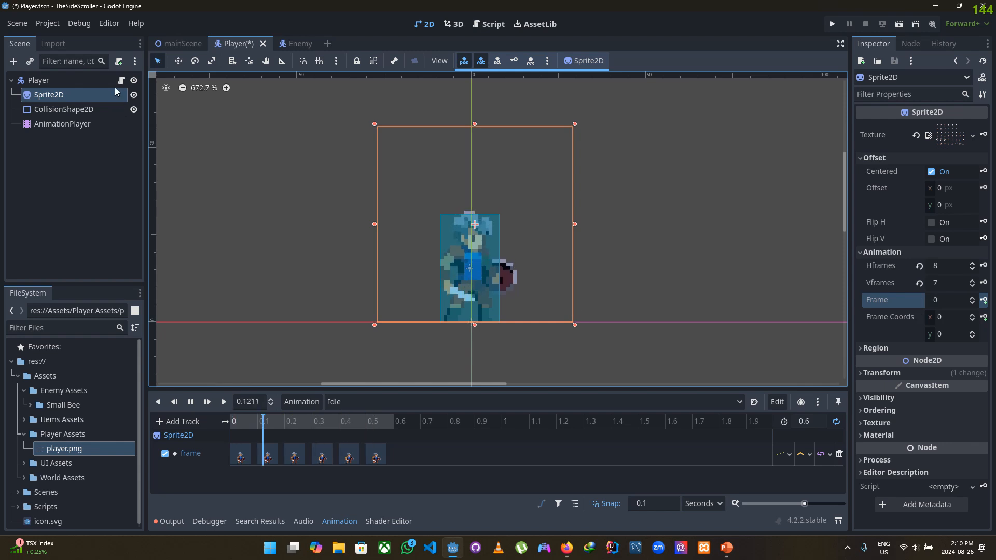
Hide the CollisionShape2D node and save the Player scene with the Idle animation's looping turned off.
left_click(134, 110)
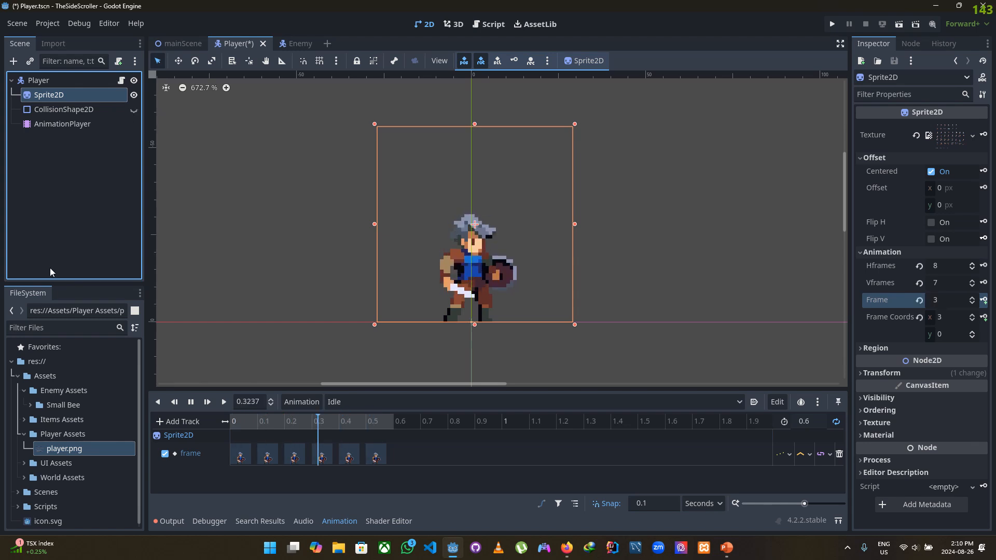
left_click(836, 422)
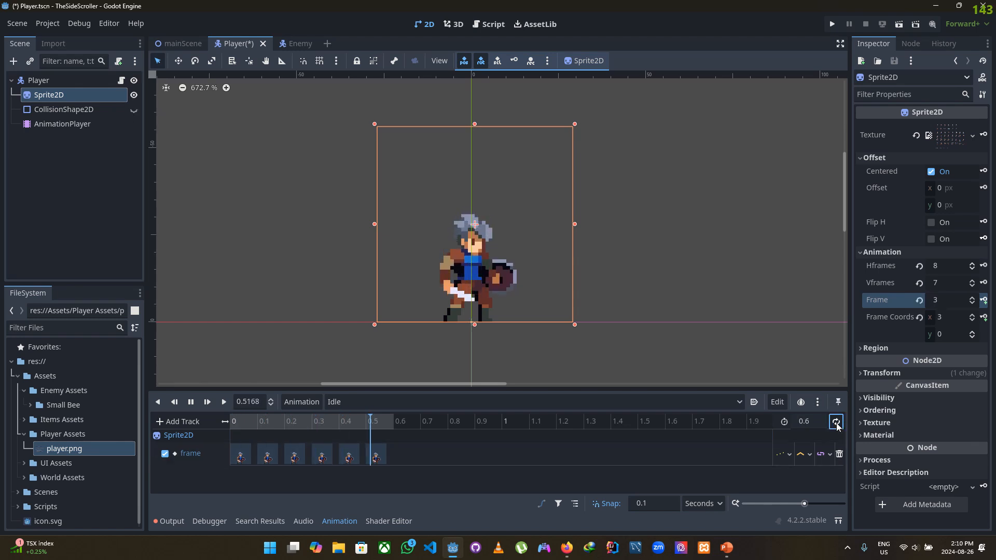
key("ctrl+s")
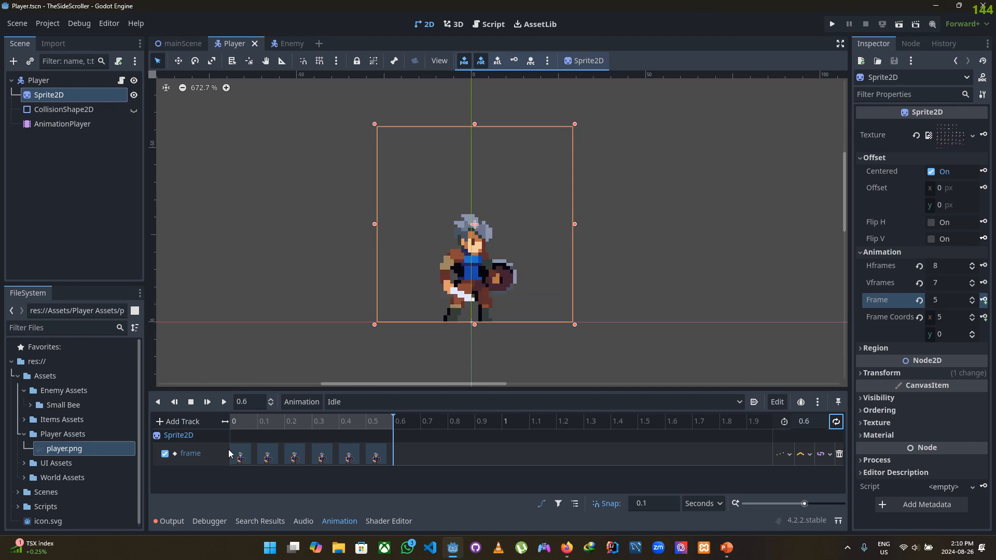
Make rightRun the current animation and step the sprite forward to frame 26 to examine the available poses.
left_click(344, 402)
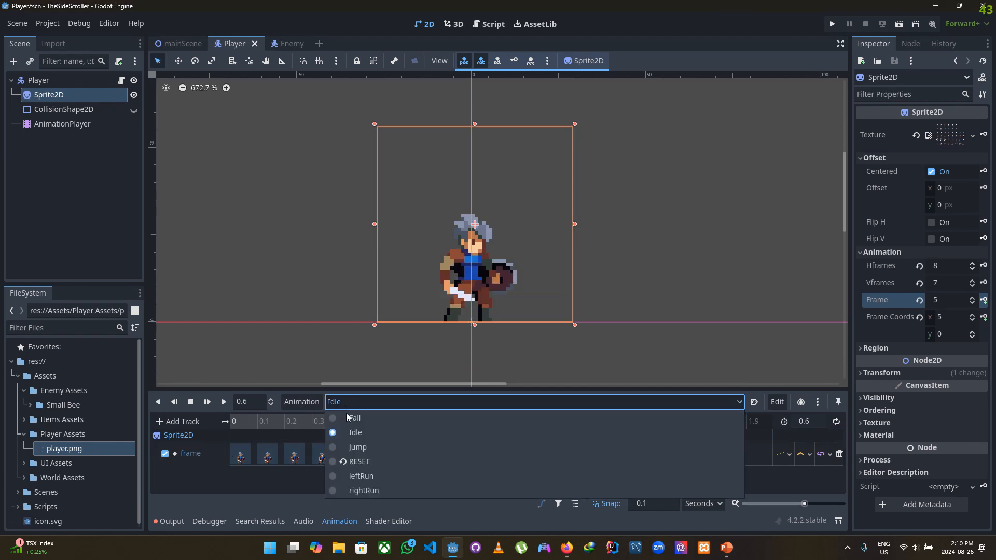
left_click(356, 490)
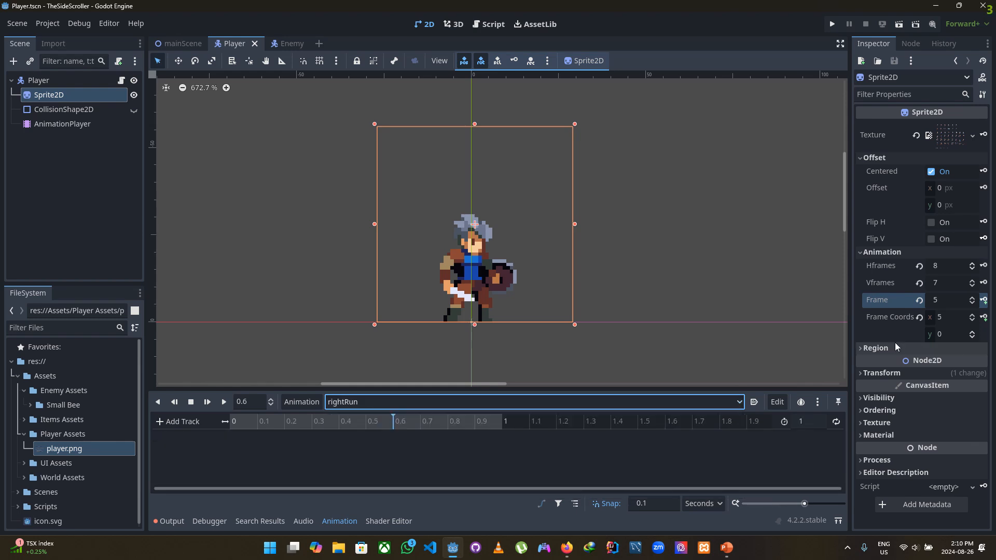
left_click(972, 304)
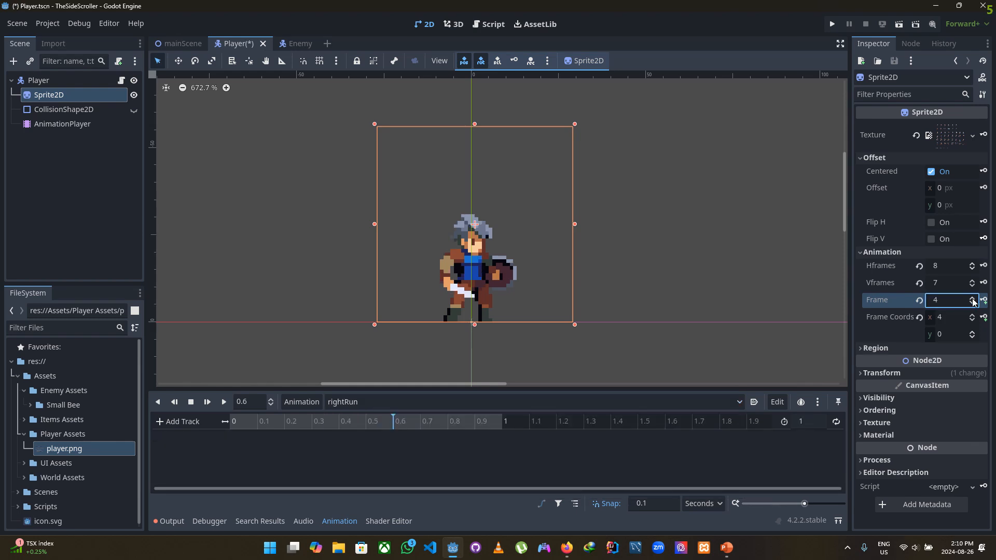
left_click(974, 301)
left_click(973, 301)
left_click(973, 300)
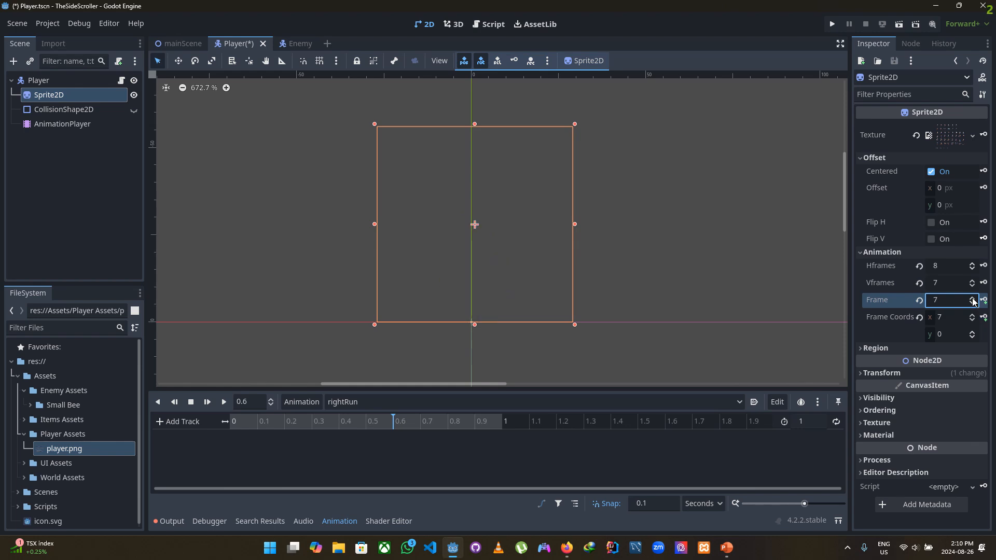
left_click(973, 299)
left_click(972, 299)
left_click(973, 299)
left_click(972, 300)
left_click(973, 300)
left_click(973, 300)
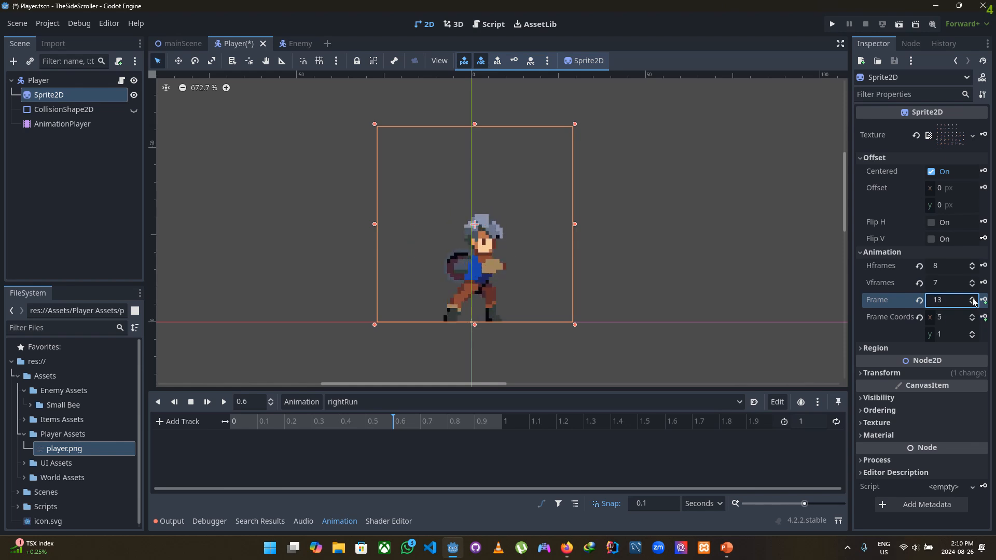
left_click(973, 299)
left_click(973, 300)
left_click(972, 299)
left_click(973, 299)
left_click(973, 299)
left_click(973, 300)
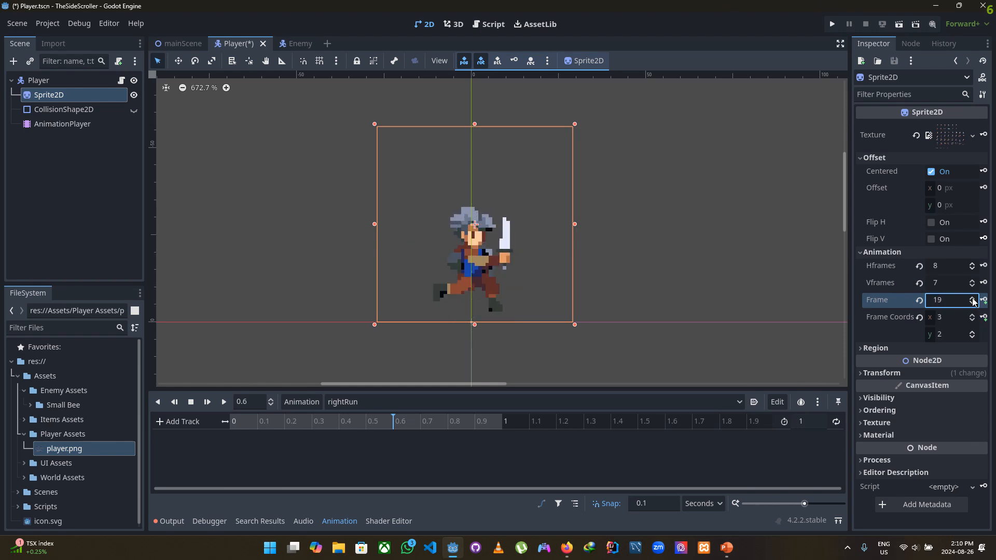
left_click(973, 299)
left_click(972, 299)
left_click(973, 299)
left_click(973, 299)
left_click(973, 299)
left_click(973, 300)
left_click(972, 299)
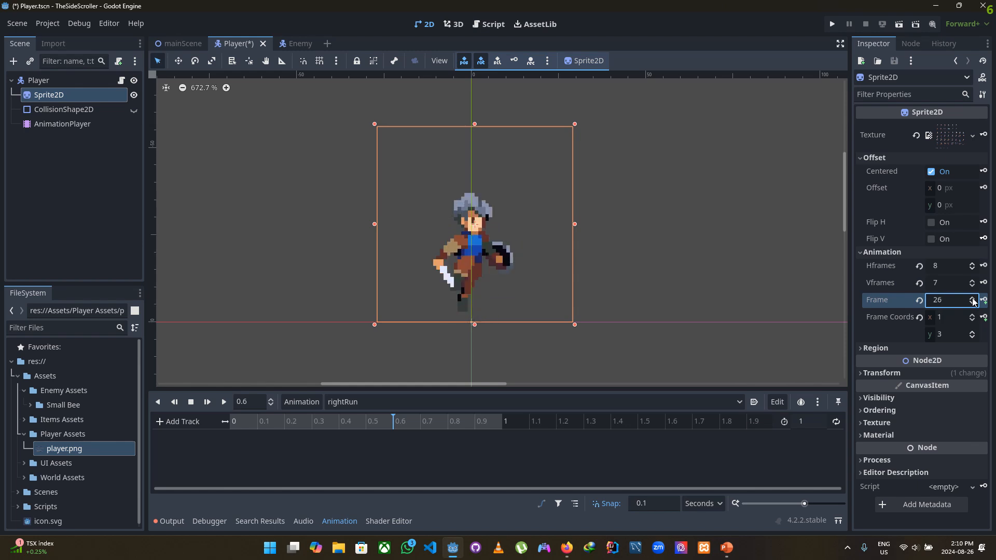
Step the sprite's frame back to 15 and forward to 24 to examine where the run cycle starts and ends.
left_click(973, 304)
left_click(972, 304)
left_click(973, 304)
left_click(973, 304)
left_click(973, 304)
left_click(973, 304)
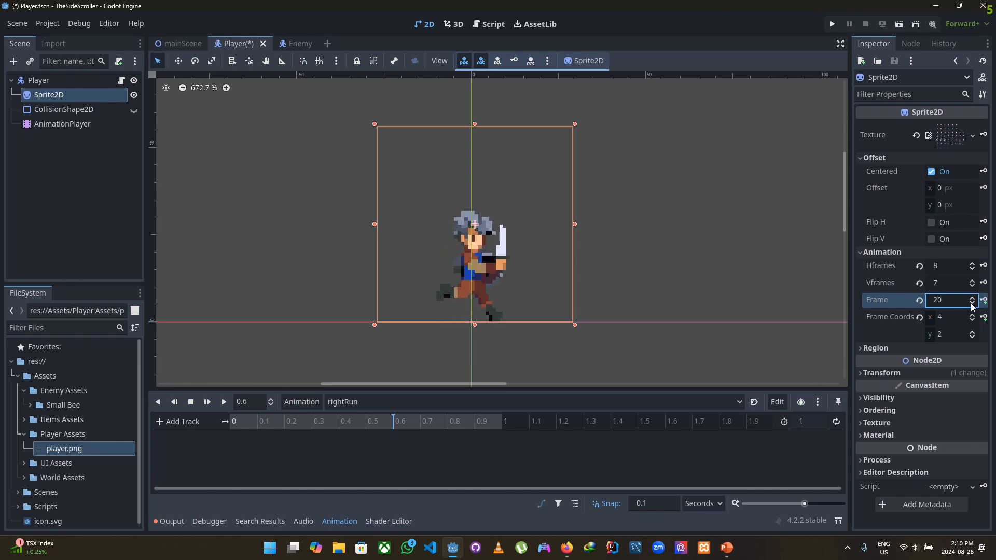
left_click(973, 306)
left_click(973, 305)
left_click(973, 305)
left_click(972, 305)
left_click(972, 304)
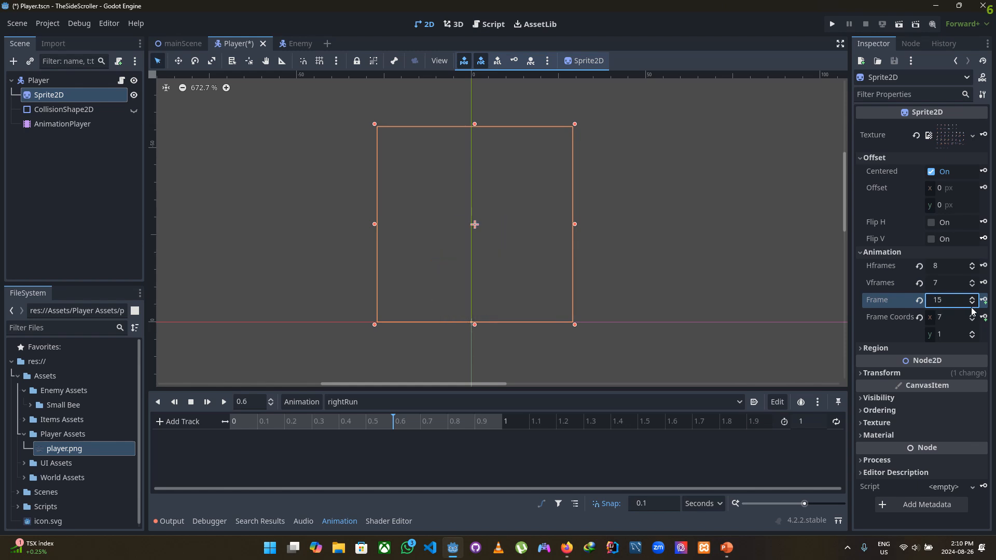
left_click(973, 300)
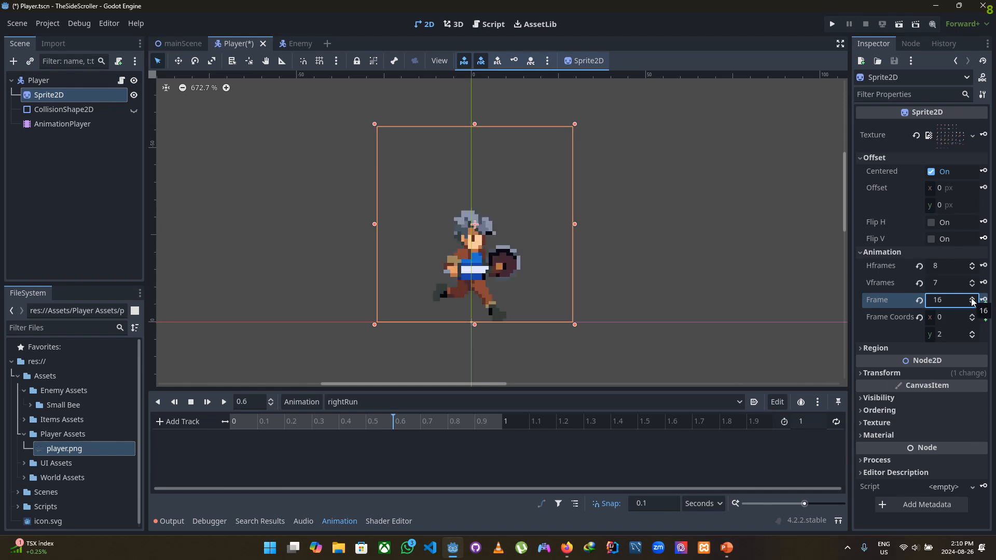
left_click(972, 300)
left_click(973, 300)
left_click(973, 300)
left_click(973, 300)
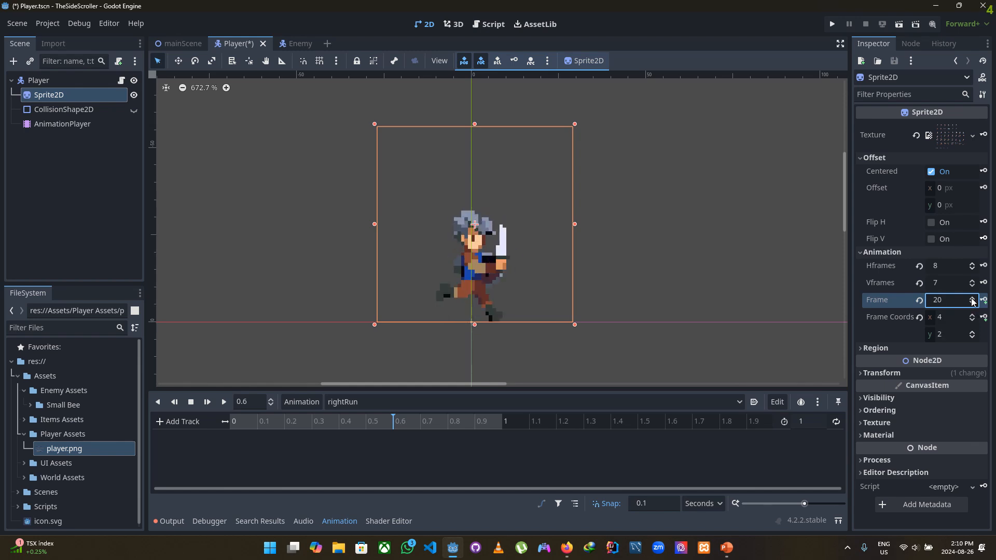
left_click(972, 300)
left_click(973, 299)
left_click(973, 300)
left_click(972, 300)
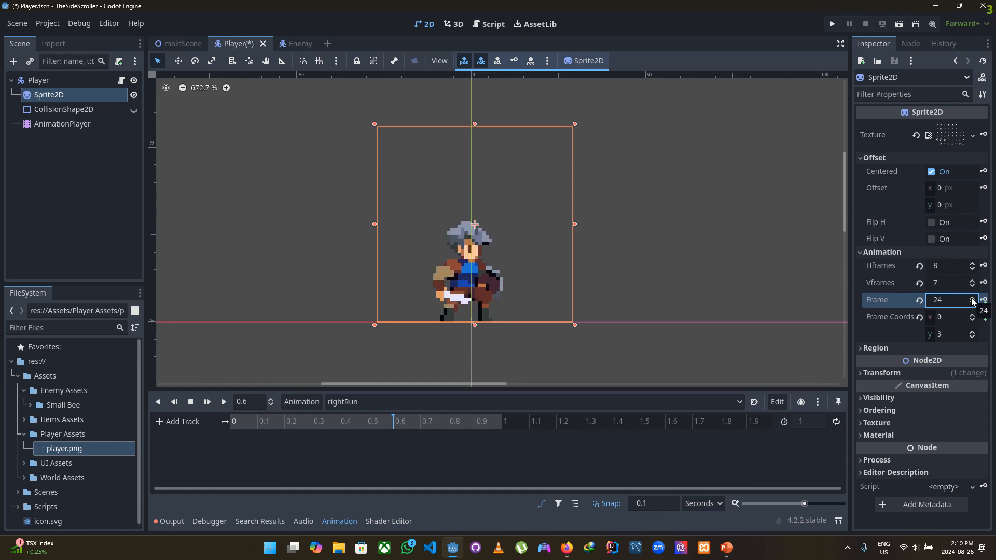
Set the Sprite2D frame to 16, the first pose of the run cycle.
left_click(973, 303)
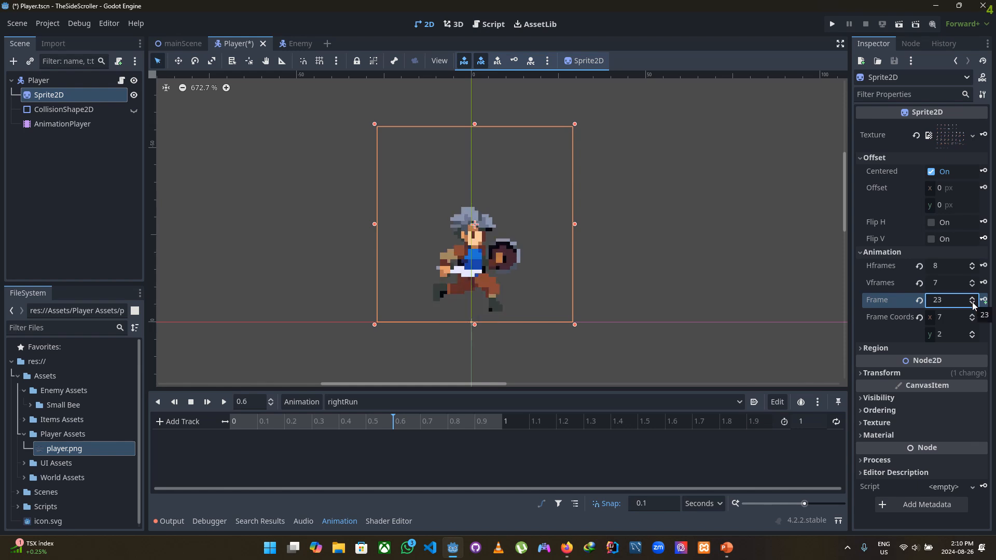
left_click(973, 303)
left_click(973, 303)
left_click(973, 303)
left_click(972, 303)
left_click(972, 303)
left_click(973, 303)
left_click(973, 303)
left_click(973, 303)
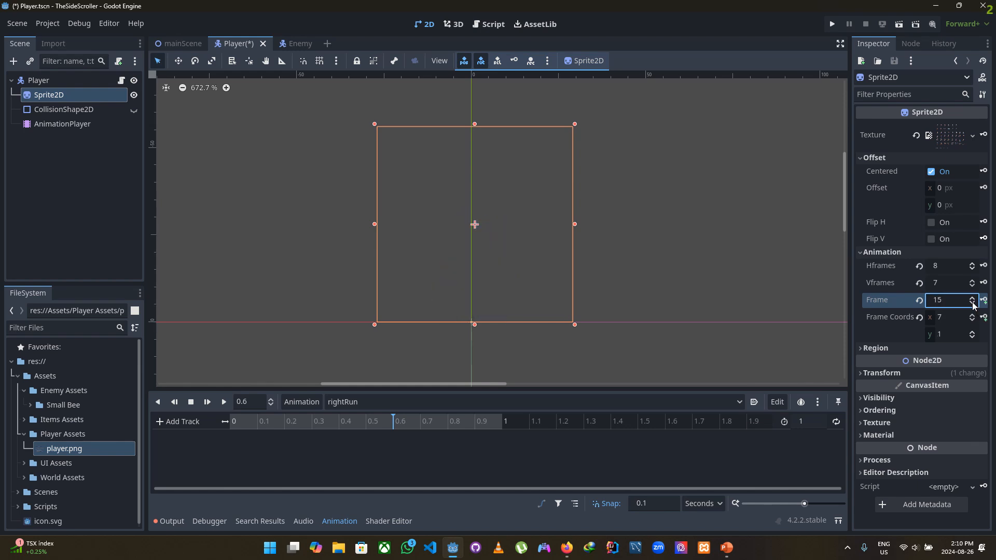
left_click(973, 298)
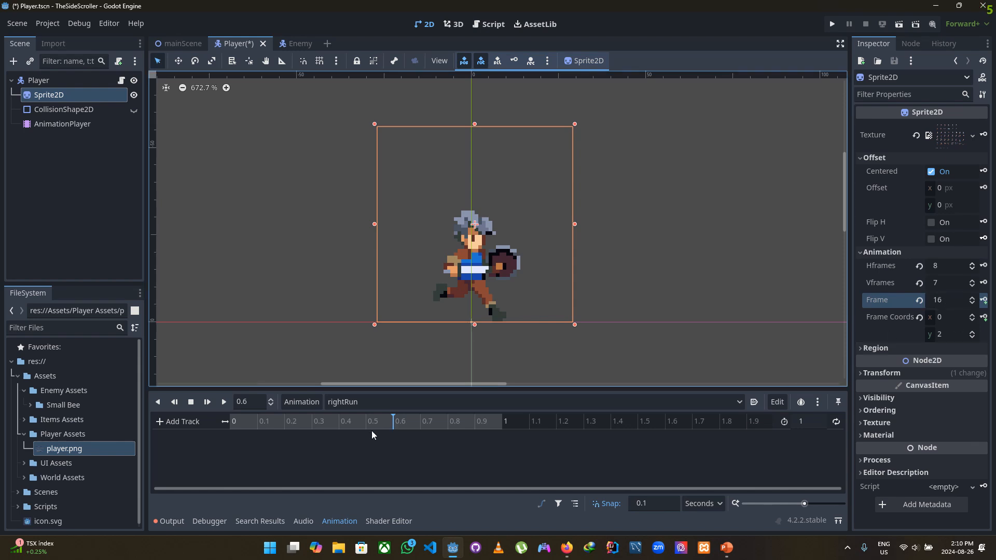
Create a frame track in rightRun and key frames 16 to 23 at 0.1-second intervals from 0 to 0.7 seconds.
left_click(234, 421)
left_click(984, 301)
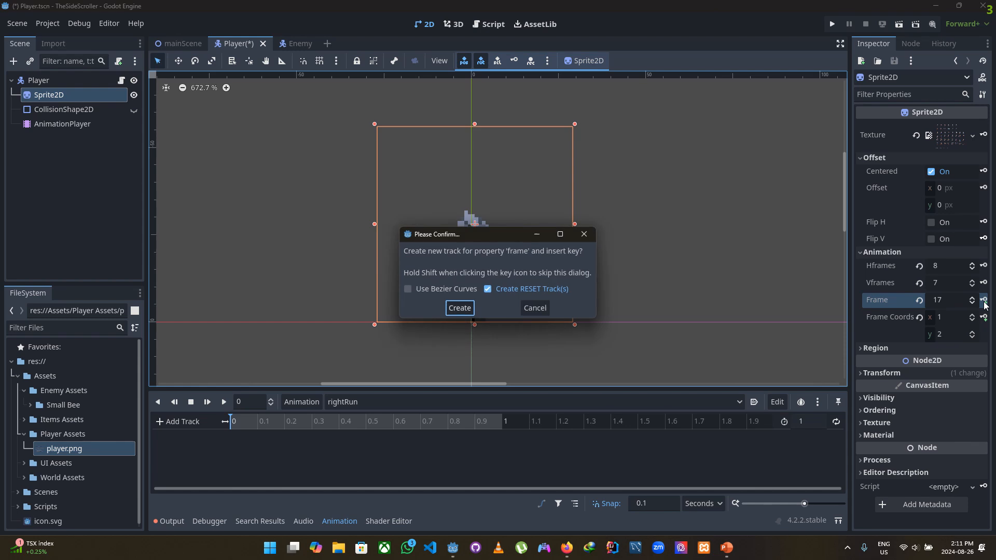
left_click(460, 309)
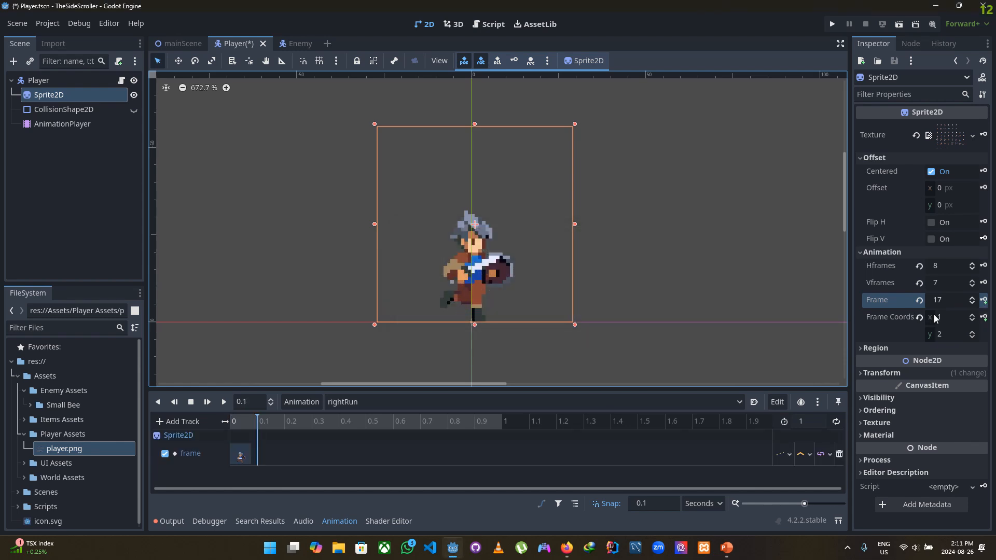
left_click(984, 301)
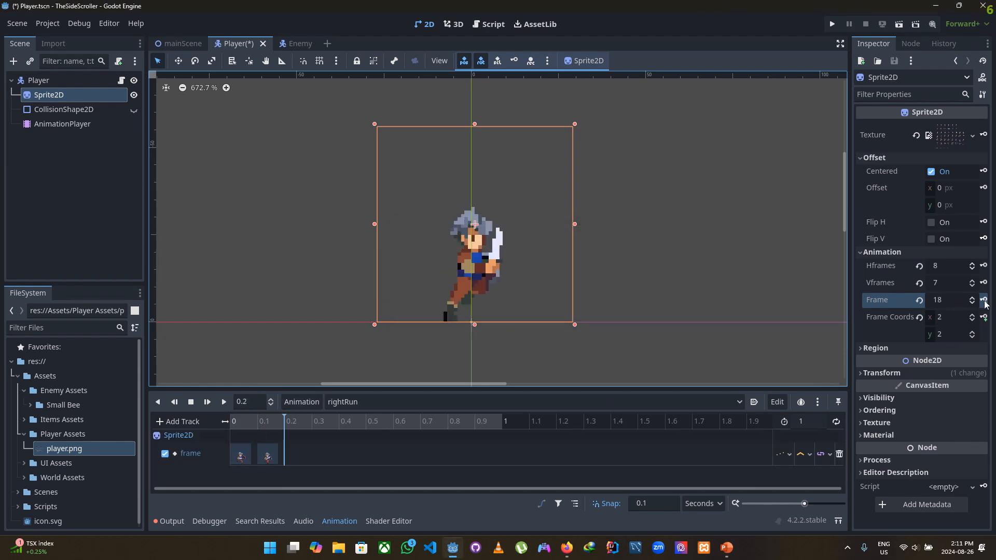
left_click(984, 301)
left_click(985, 301)
left_click(984, 301)
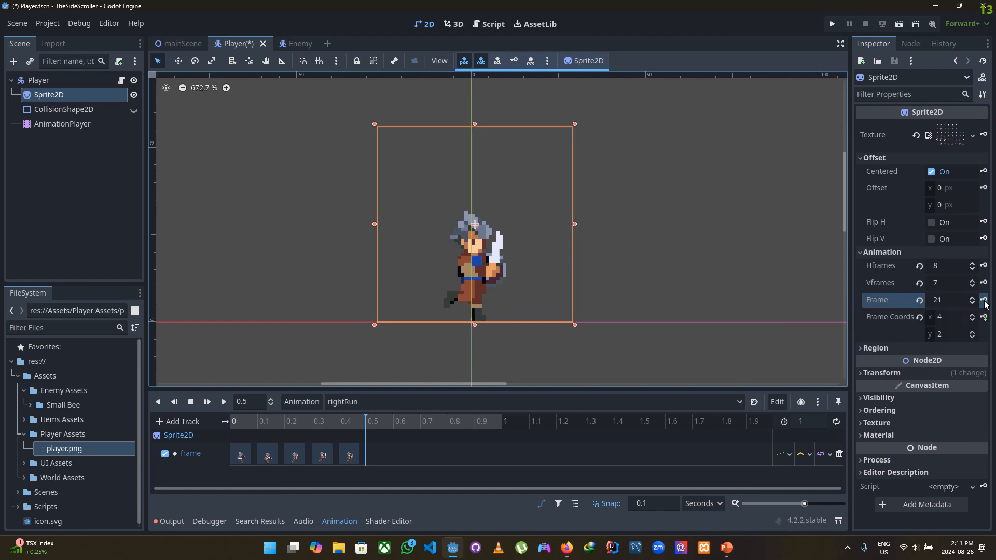
left_click(984, 301)
left_click(985, 301)
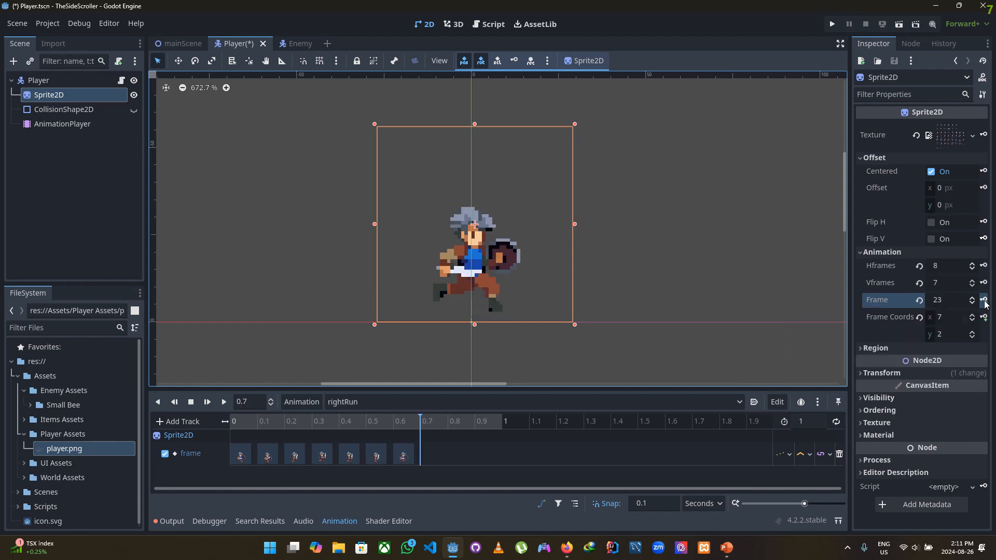
left_click(984, 301)
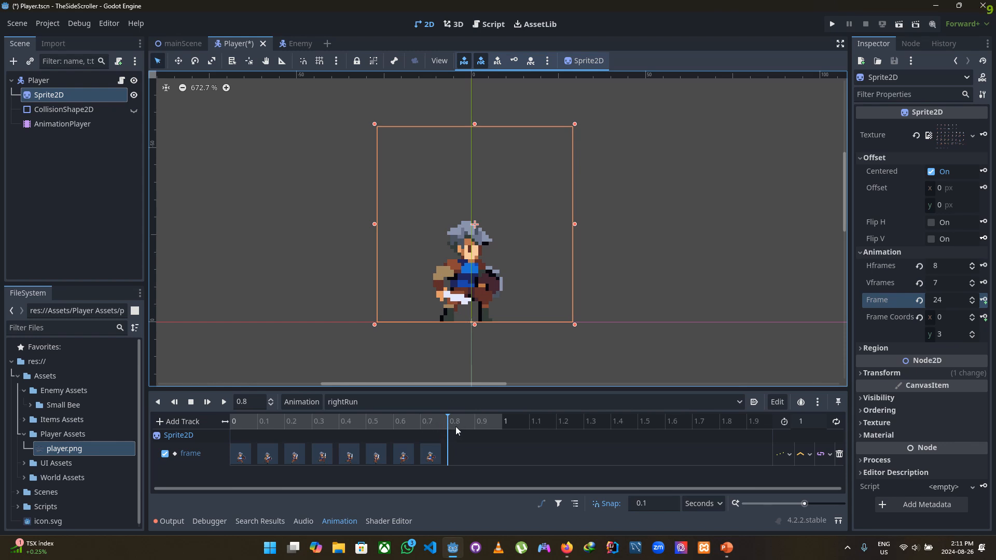
Set the rightRun animation's length to 0.8 seconds and play it back with looping on.
left_click(815, 421)
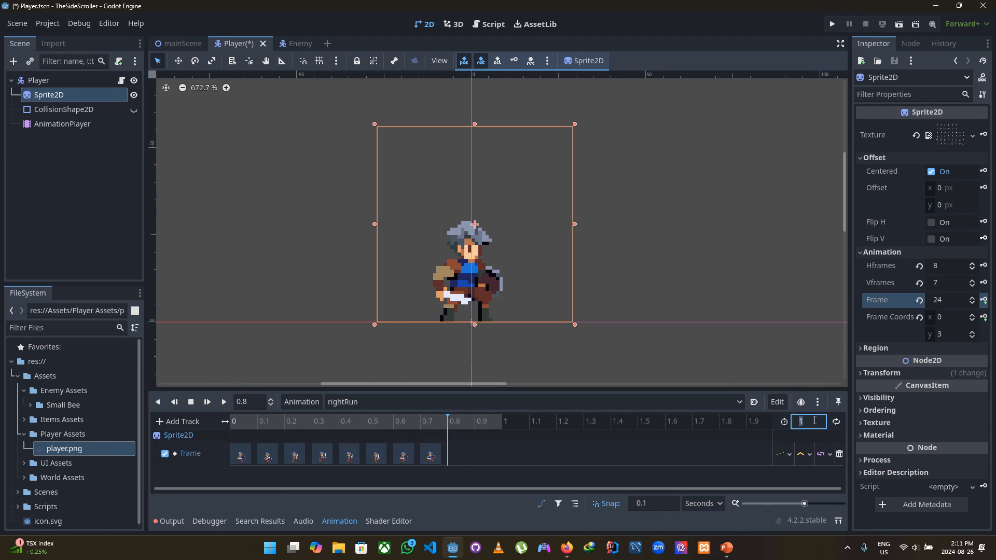
type("0.8")
key("Return")
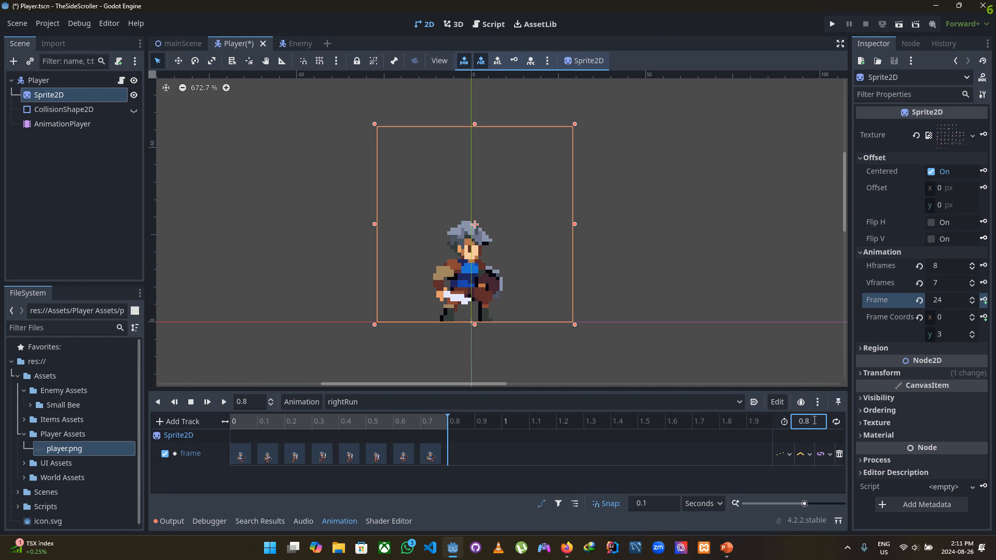
left_click(836, 421)
left_click(224, 402)
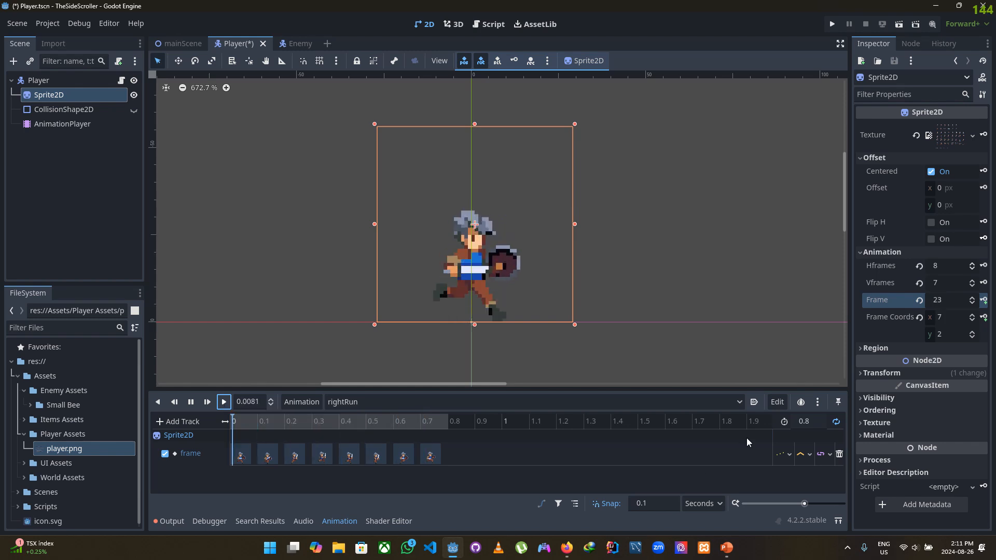
Turn off looping for the rightRun animation and save the Player scene.
left_click(837, 426)
left_click(837, 425)
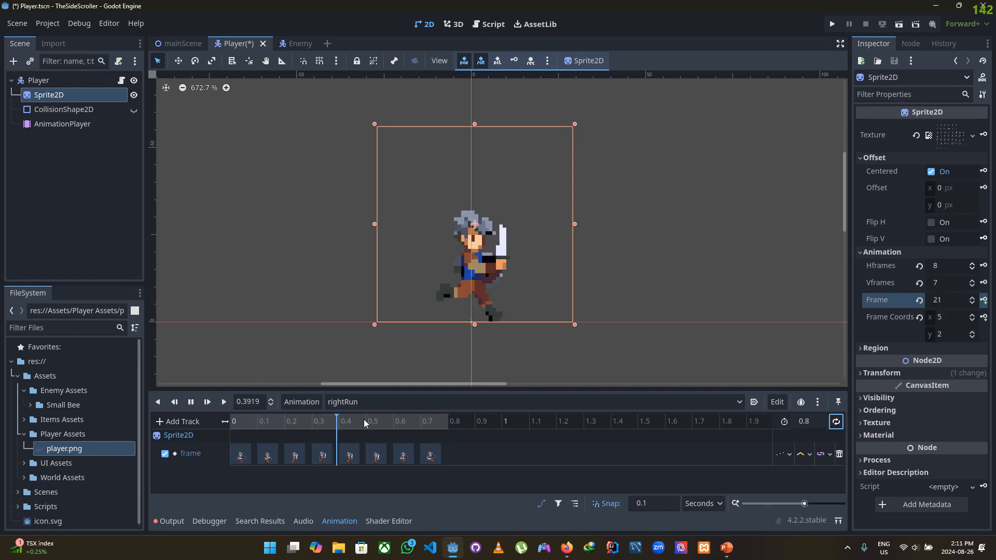
key("ctrl+s")
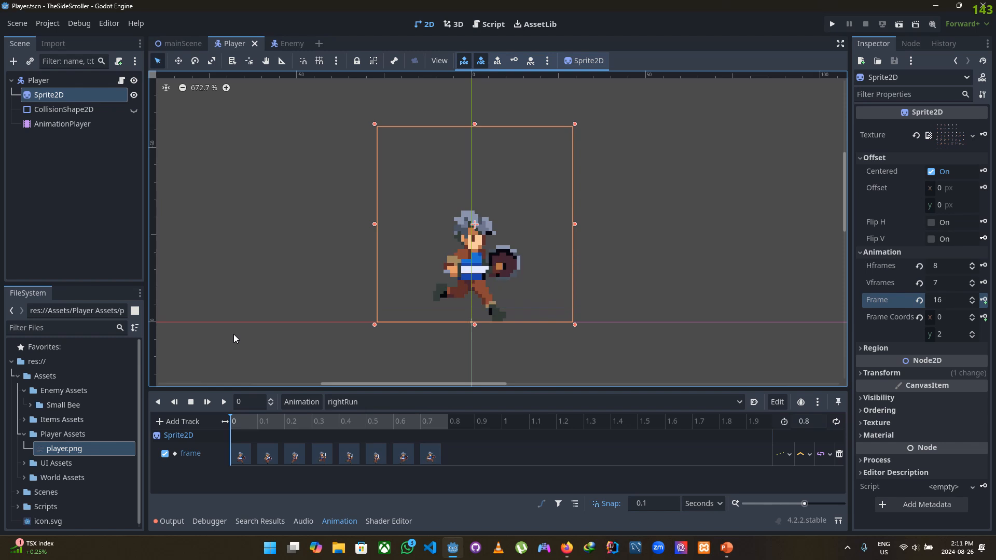
Make leftRun the current animation and step the sprite forward to frame 53 to examine the remaining poses.
left_click(355, 402)
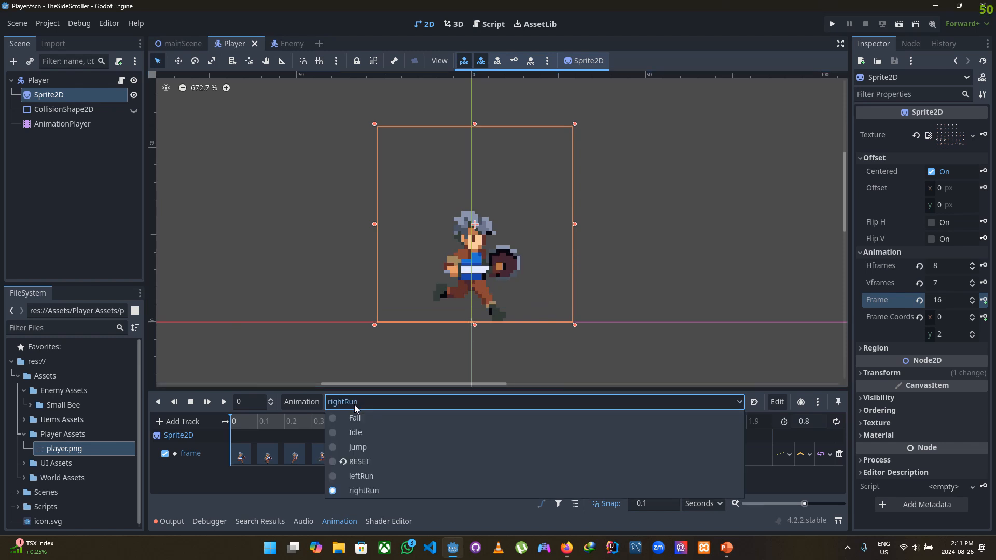
left_click(355, 476)
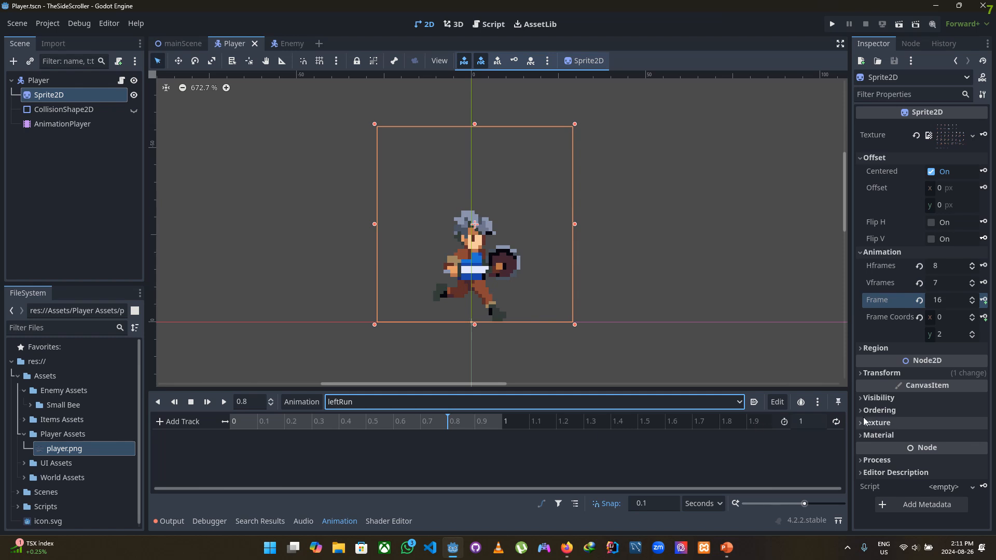
left_click(972, 304)
left_click(972, 299)
left_click(972, 299)
left_click(972, 299)
left_click(972, 299)
left_click(972, 298)
left_click(972, 299)
left_click(972, 298)
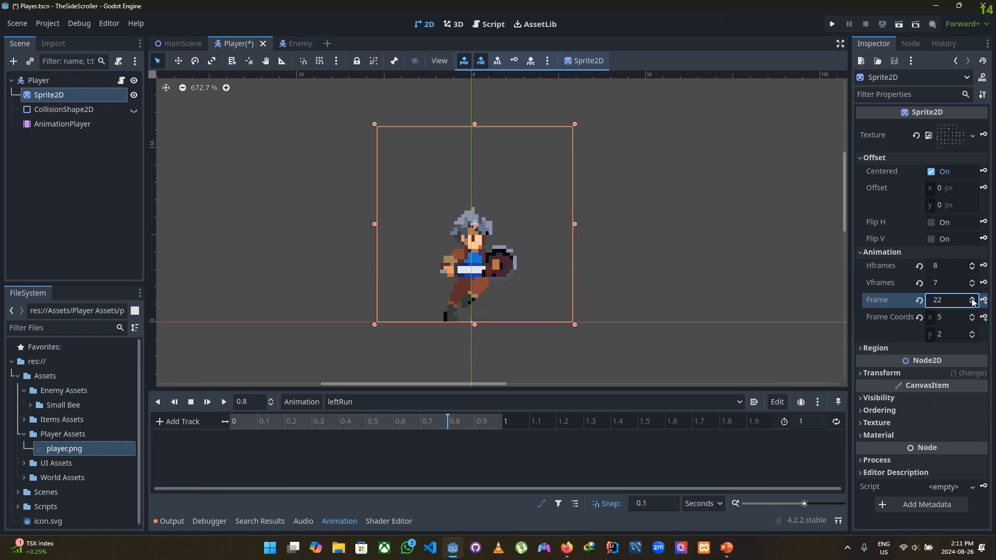
left_click(972, 298)
left_click(972, 299)
left_click(973, 299)
left_click(972, 299)
left_click(972, 298)
left_click(972, 299)
left_click(972, 299)
left_click(973, 299)
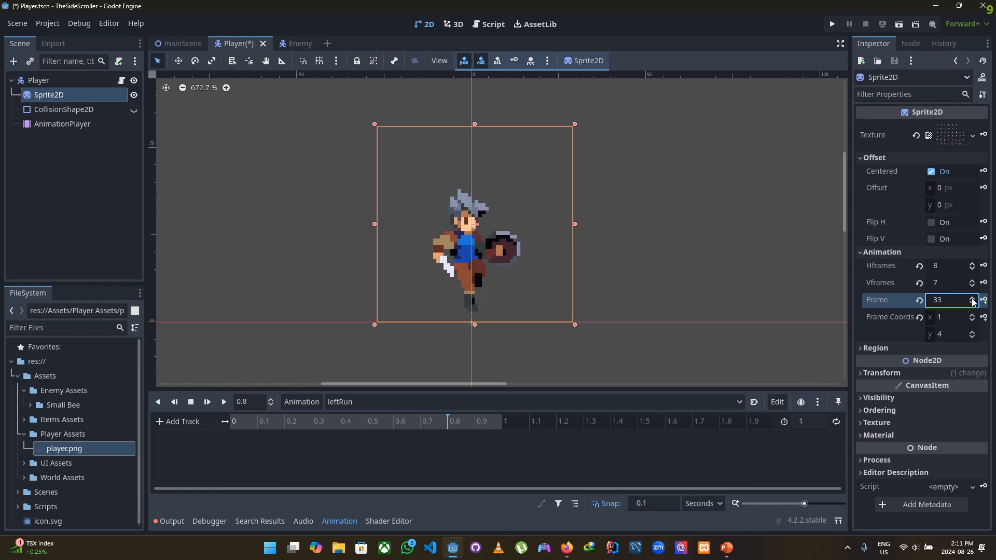
left_click(972, 299)
left_click(972, 299)
left_click(972, 299)
left_click(972, 299)
left_click(972, 299)
left_click(973, 299)
left_click(973, 299)
left_click(972, 299)
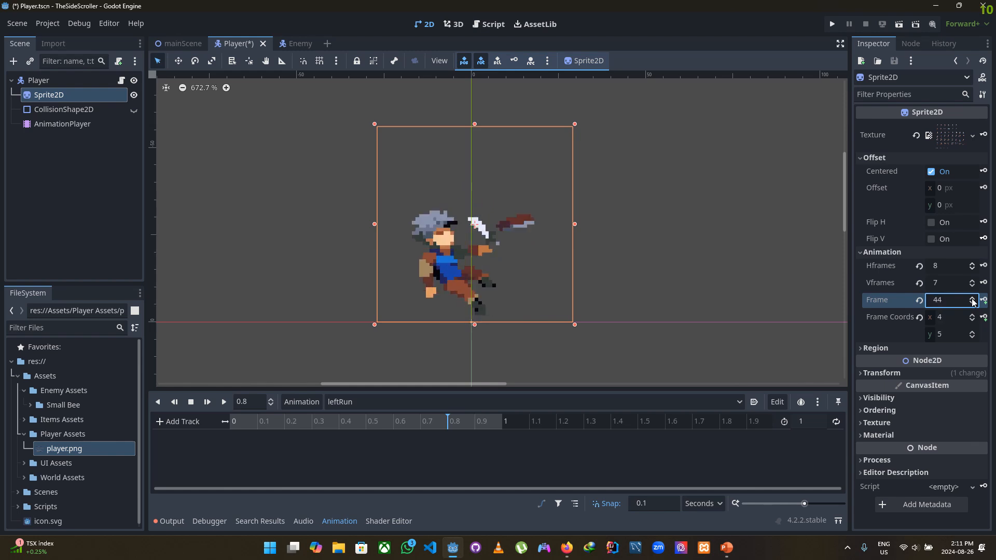
left_click(972, 299)
left_click(973, 299)
left_click(972, 299)
left_click(973, 300)
left_click(973, 300)
left_click(972, 300)
left_click(972, 299)
left_click(972, 299)
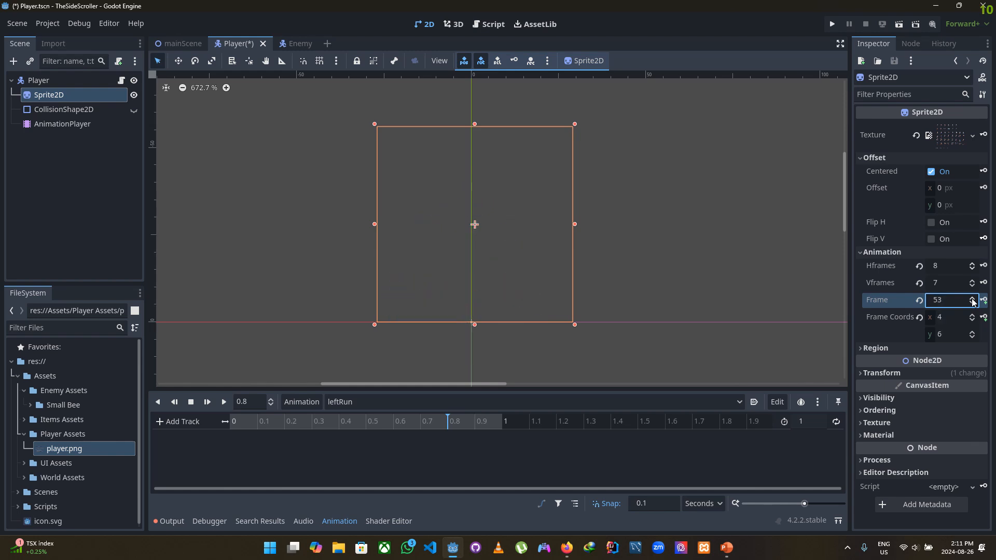
Step the sprite back through the poses and return it to frame 16.
left_click(973, 304)
left_click(973, 304)
left_click(974, 304)
left_click(973, 304)
left_click(973, 304)
left_click(973, 304)
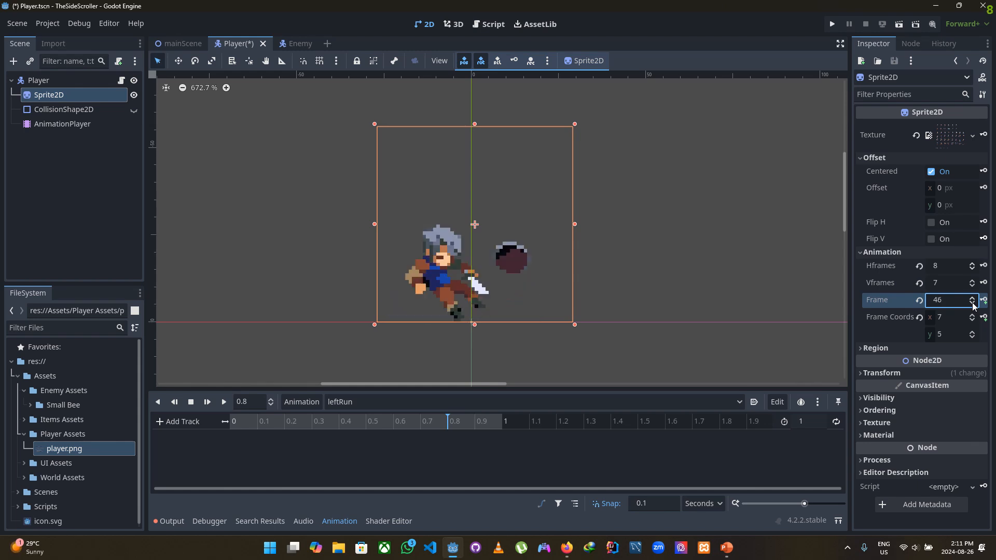
left_click(974, 304)
left_click(973, 304)
left_click(973, 304)
left_click(973, 304)
left_click(973, 304)
left_click(974, 304)
left_click(974, 304)
left_click(973, 304)
left_click(973, 304)
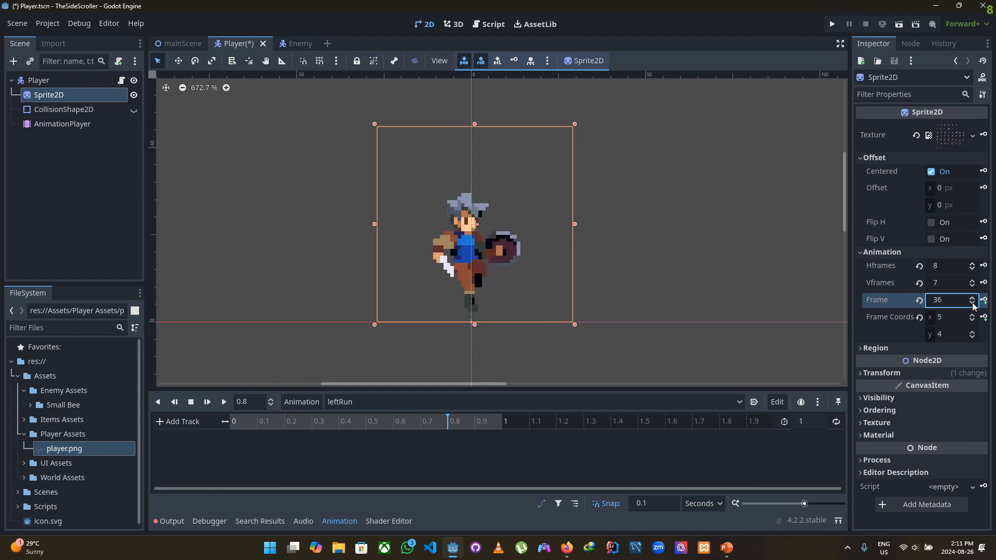
left_click(973, 304)
left_click(973, 304)
left_click(973, 304)
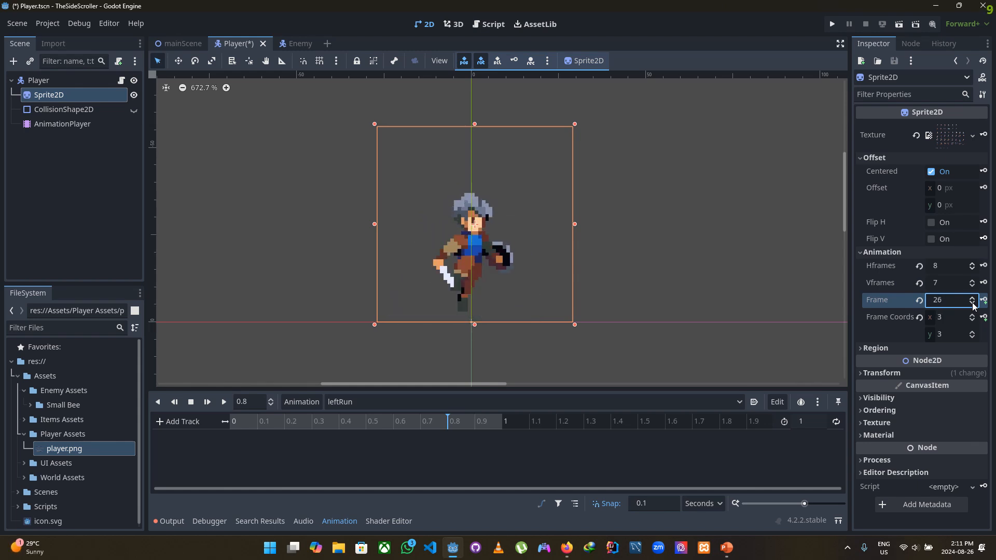
scroll(974, 306, "down", 11)
scroll(973, 306, "down", 4)
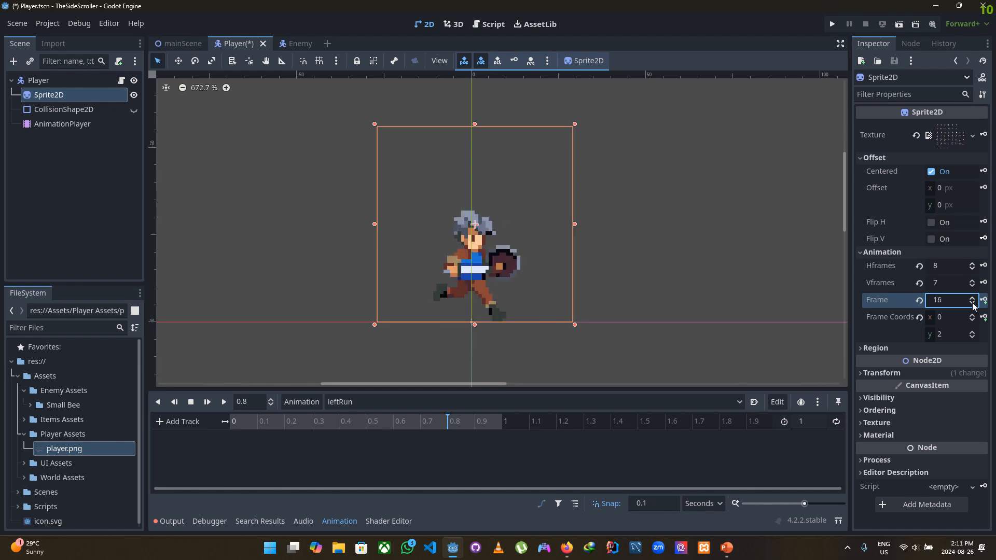
scroll(972, 301, "up", 2)
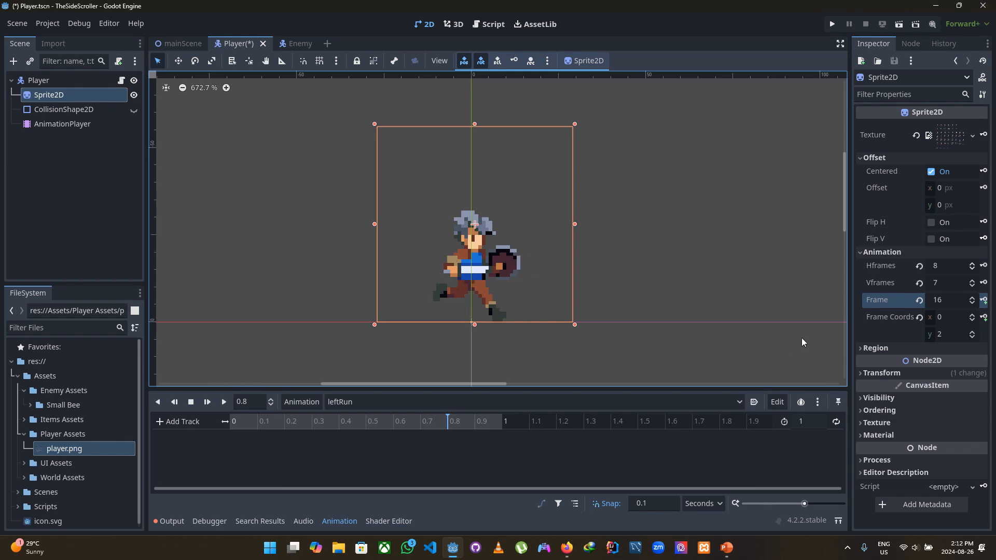
left_click(973, 306)
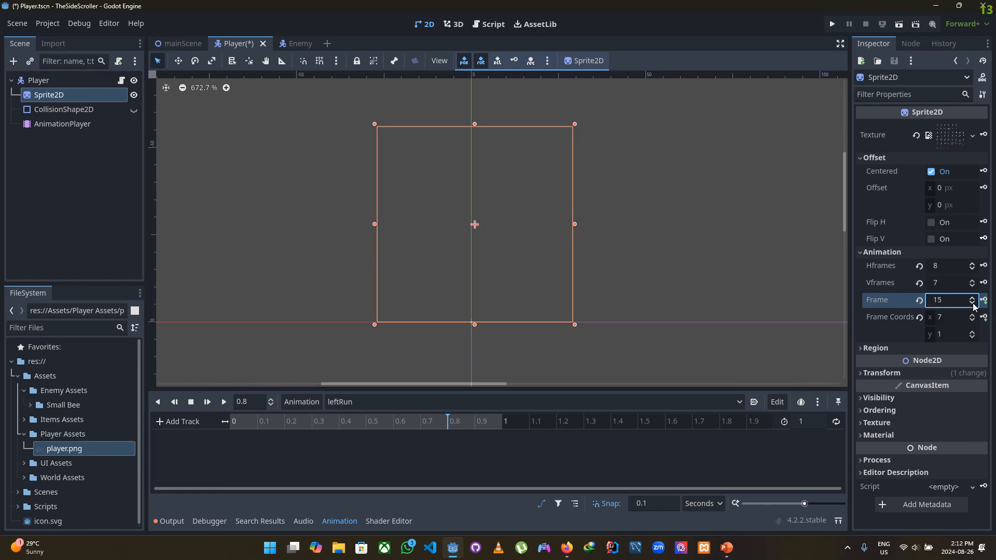
left_click(973, 300)
left_click(973, 300)
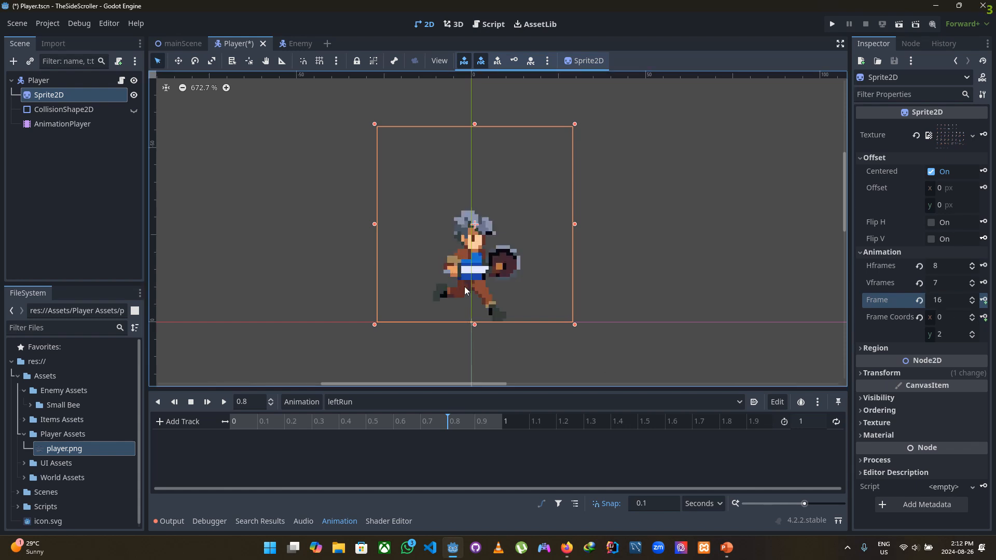
Flip the sprite horizontally and key Flip H at 0 seconds on a new track in leftRun.
left_click_drag(440, 422, 312, 422)
left_click(931, 223)
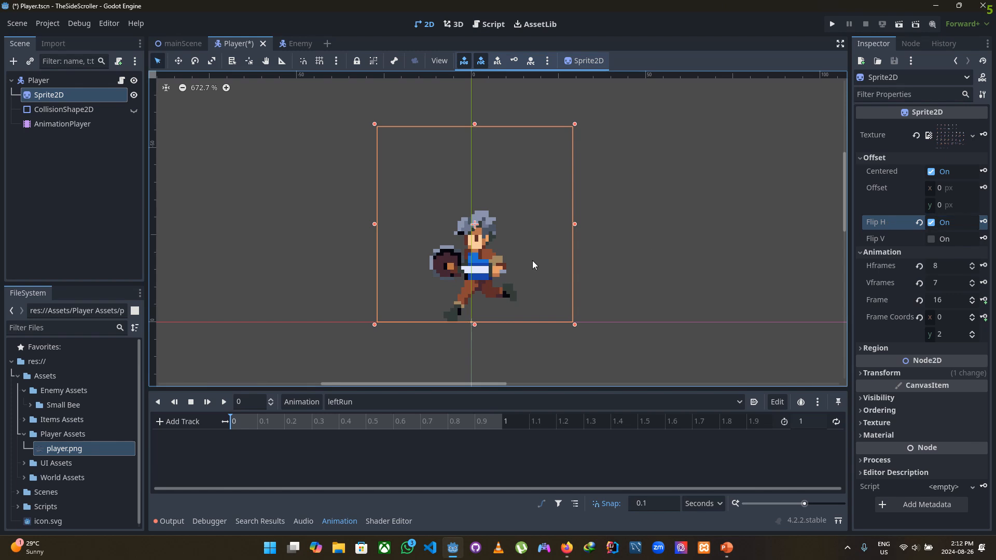
left_click(985, 223)
left_click(456, 307)
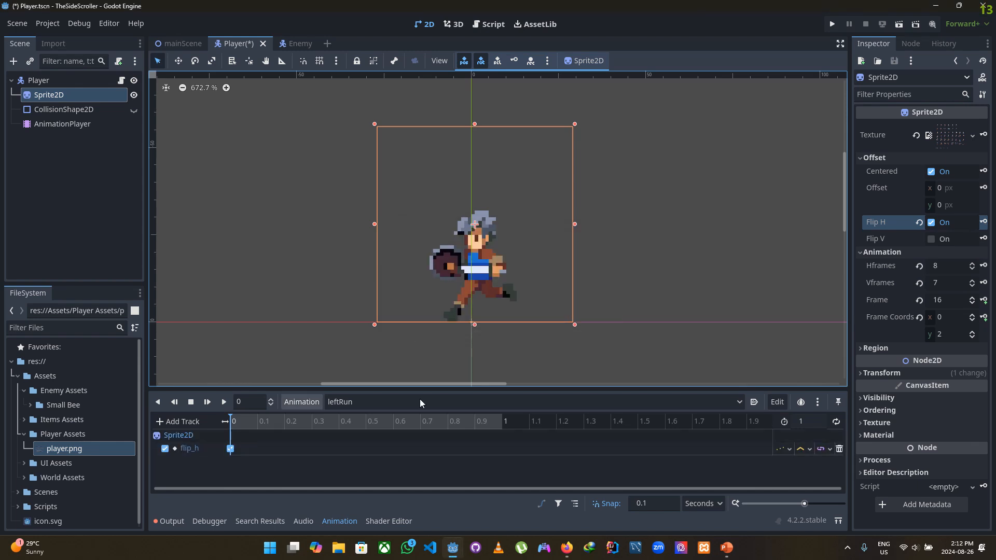
Key sprite frames 16 through 23 at 0.1-second intervals from 0 to 0.7 seconds on a new frame track in leftRun.
left_click(984, 300)
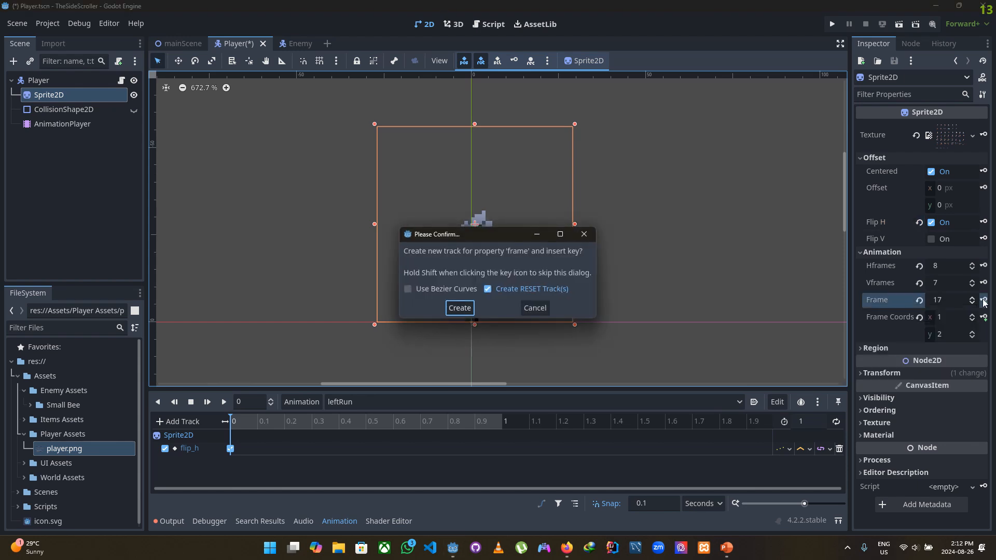
left_click(459, 309)
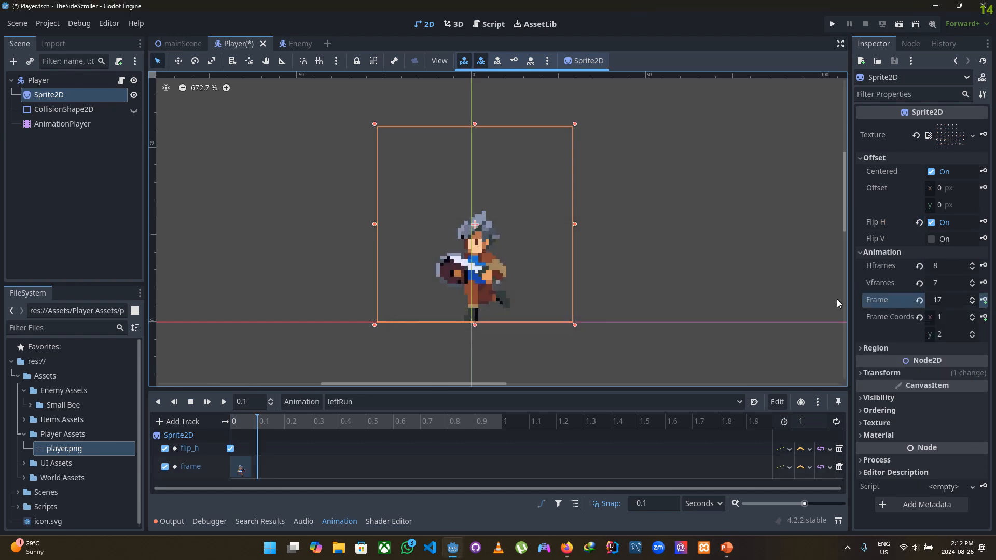
left_click(984, 301)
left_click(984, 301)
left_click(984, 301)
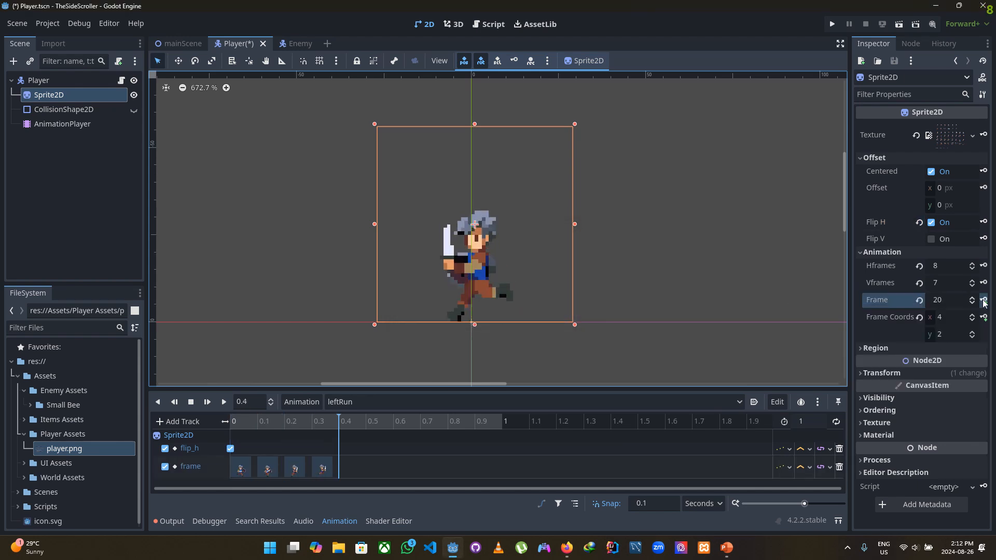
left_click(984, 301)
left_click(984, 301)
left_click(984, 301)
left_click(984, 301)
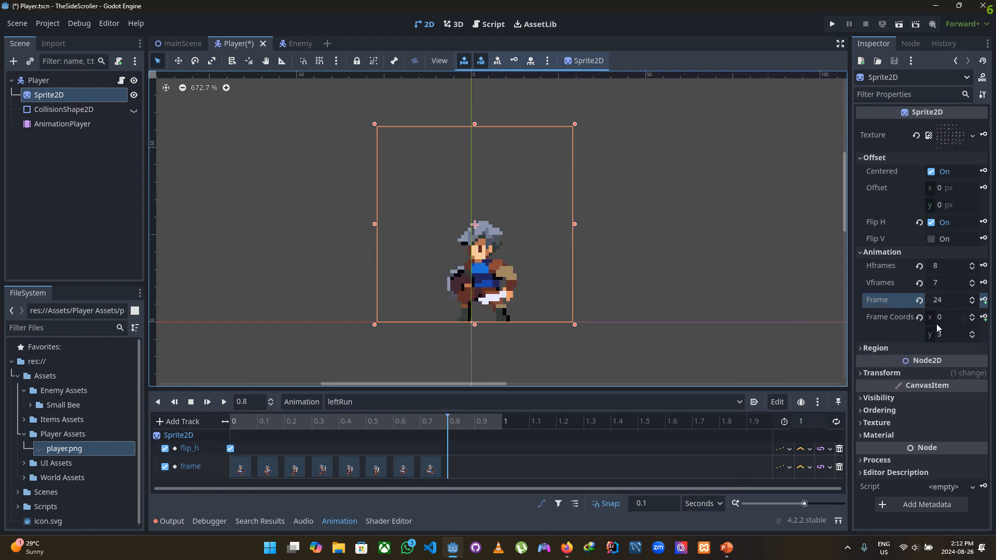
Set the leftRun animation length to 0.8 seconds and save the Player scene.
left_click(808, 421)
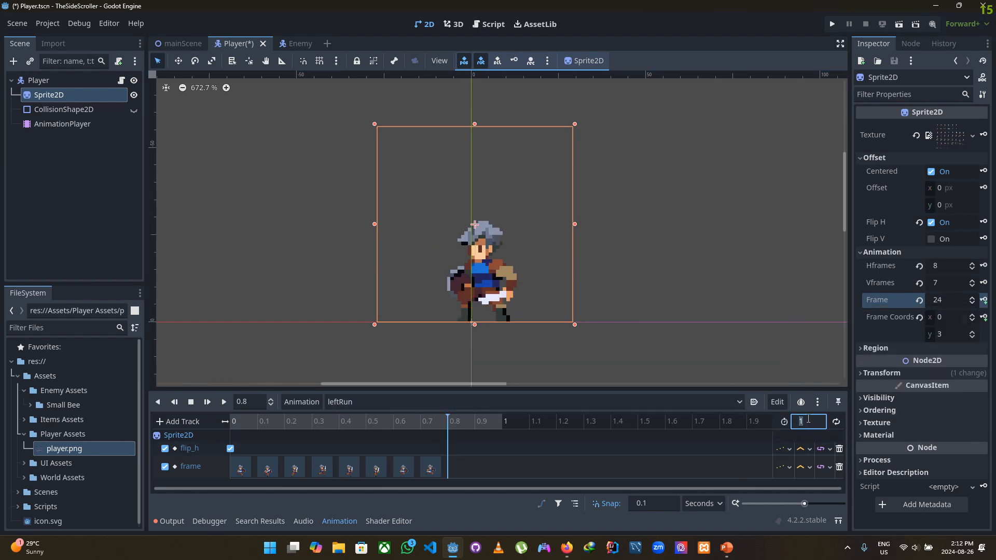
type("0.8")
key("Return")
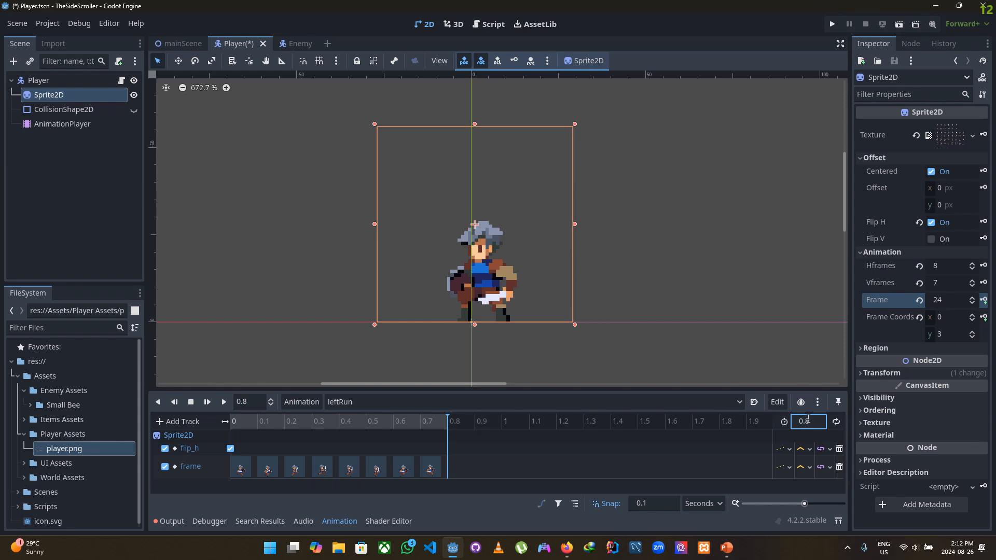
key("ctrl+s")
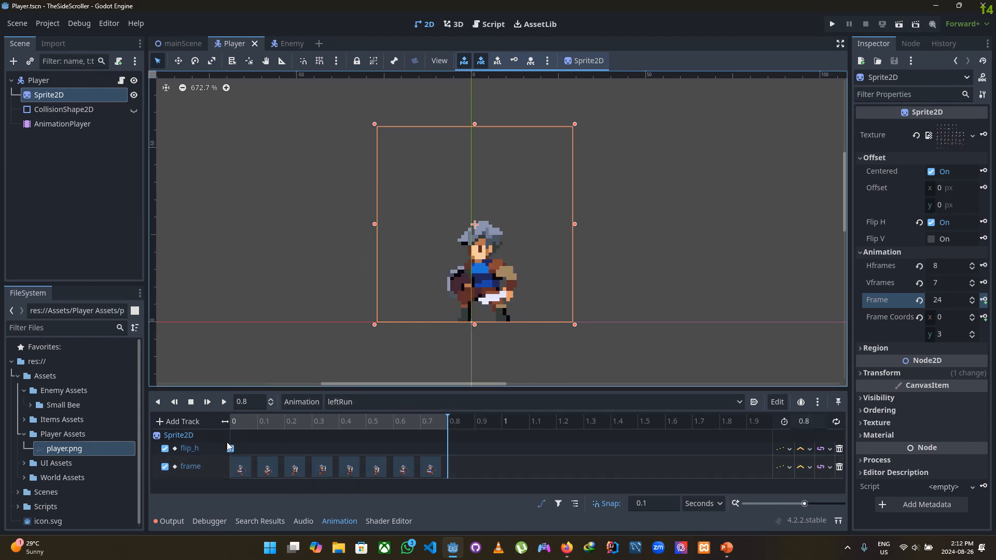
In rightRun, turn off the sprite's Flip H and key it at 0 seconds on a new track.
left_click(366, 400)
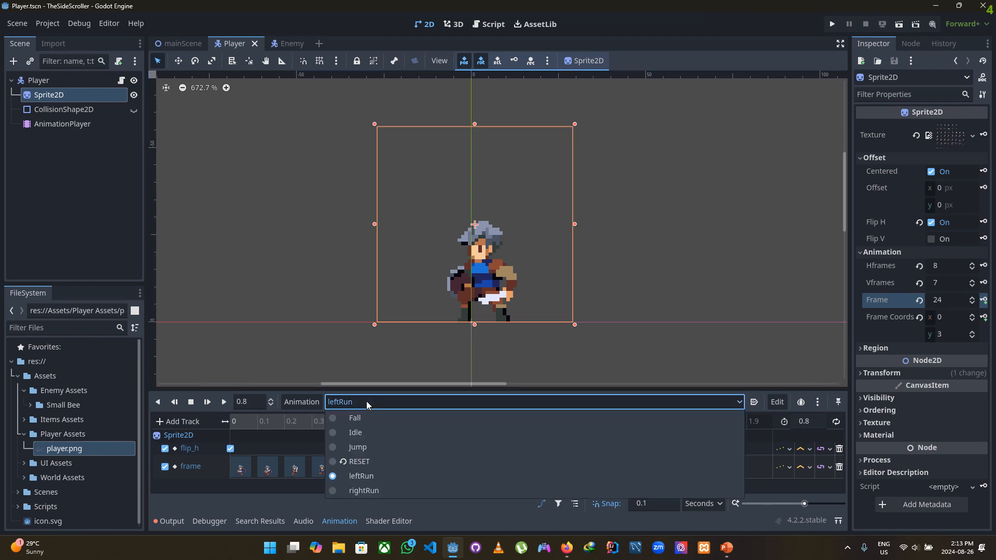
left_click(346, 490)
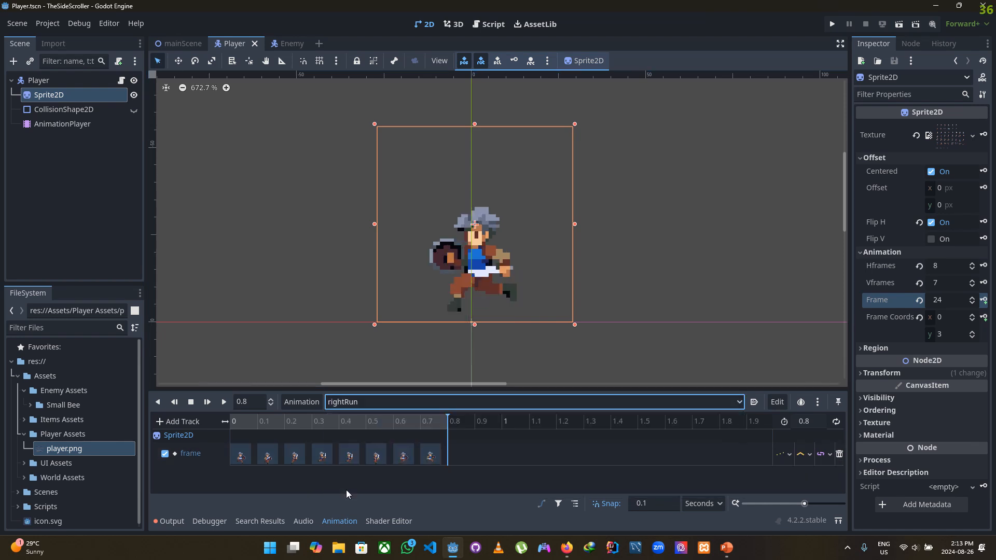
left_click(931, 222)
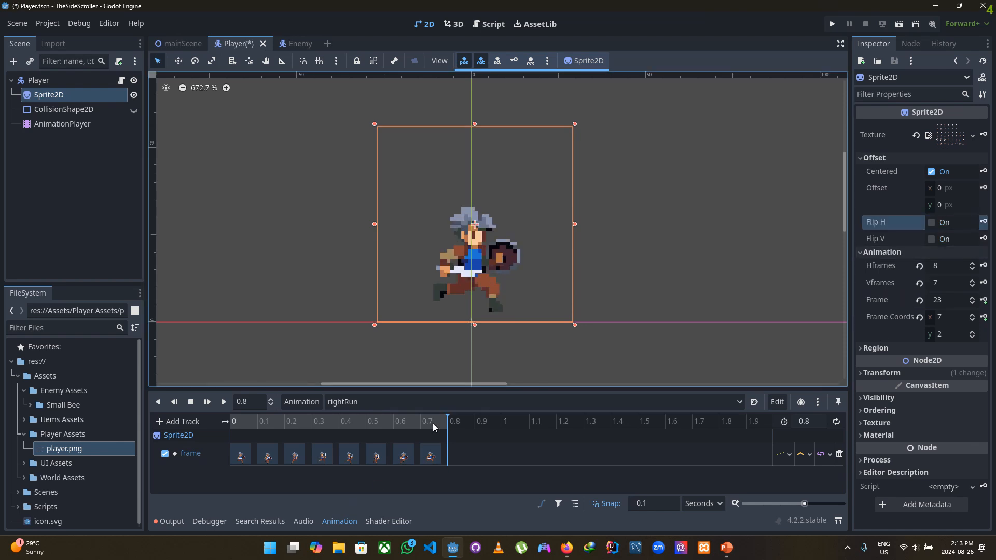
left_click(236, 421)
left_click(984, 222)
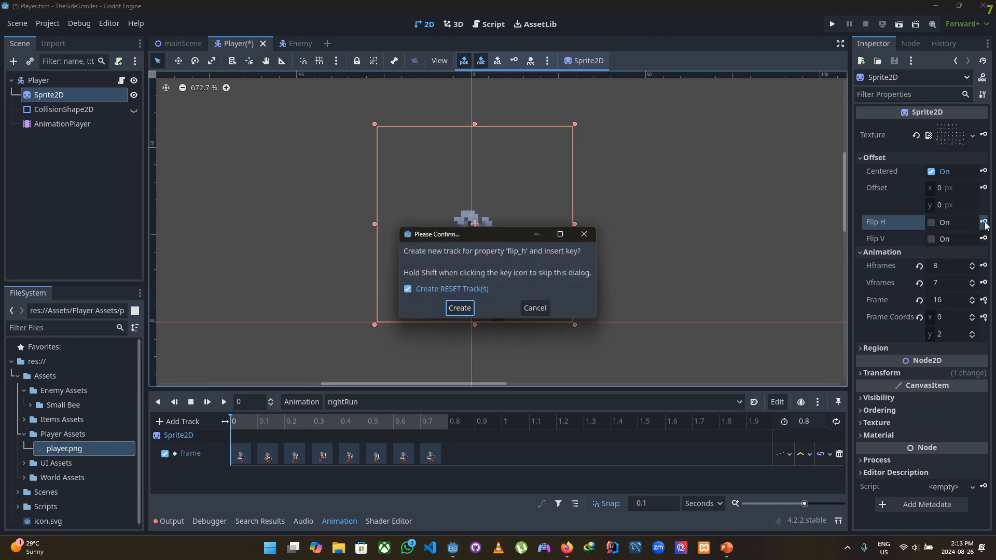
left_click(454, 307)
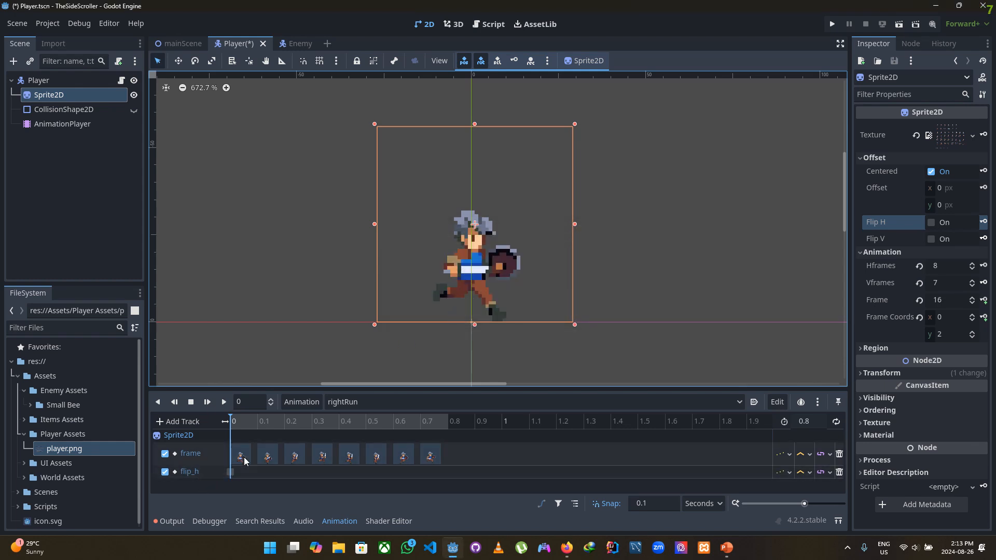
Check the leftRun animation, and in Idle turn off the sprite's Flip H and key it at 0 seconds on a new track.
left_click(352, 403)
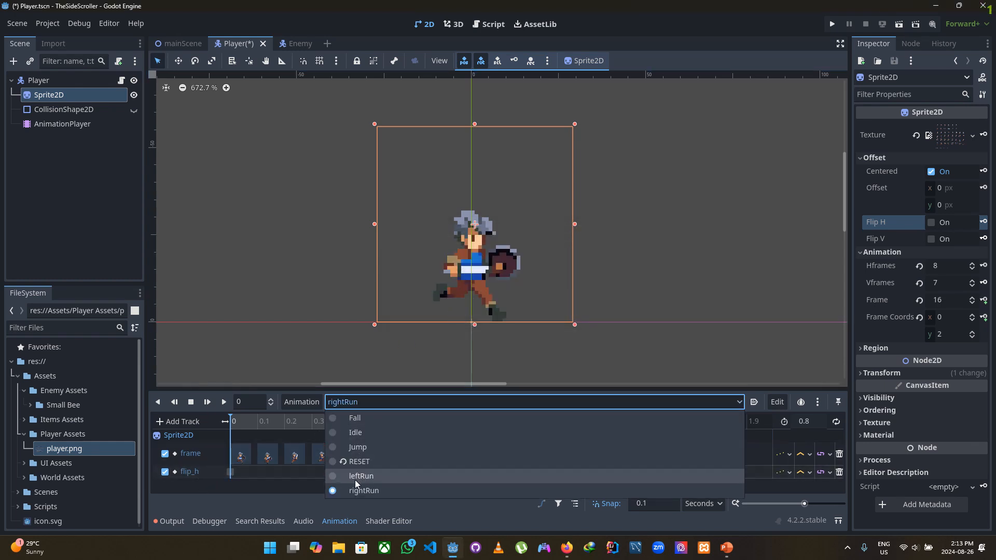
left_click(356, 477)
left_click(344, 402)
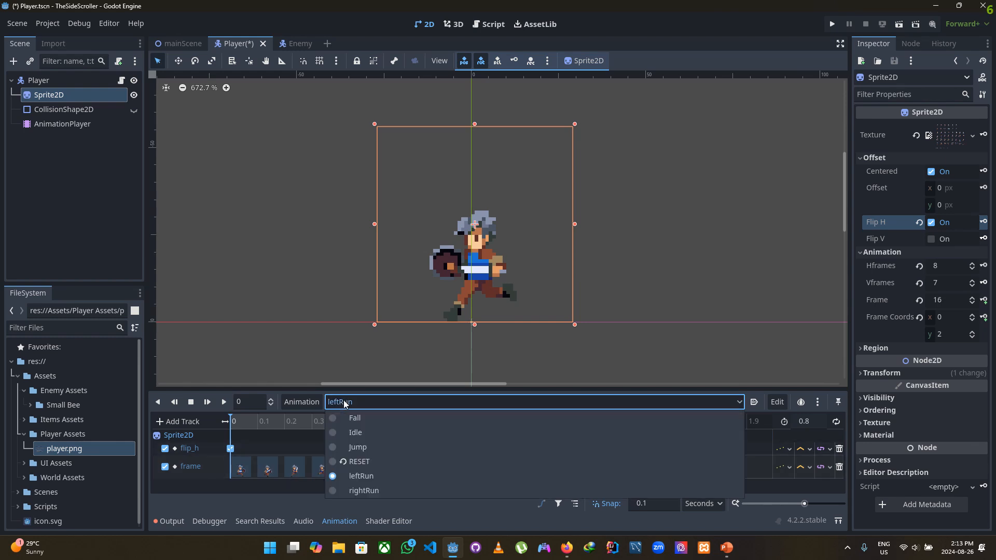
left_click(354, 434)
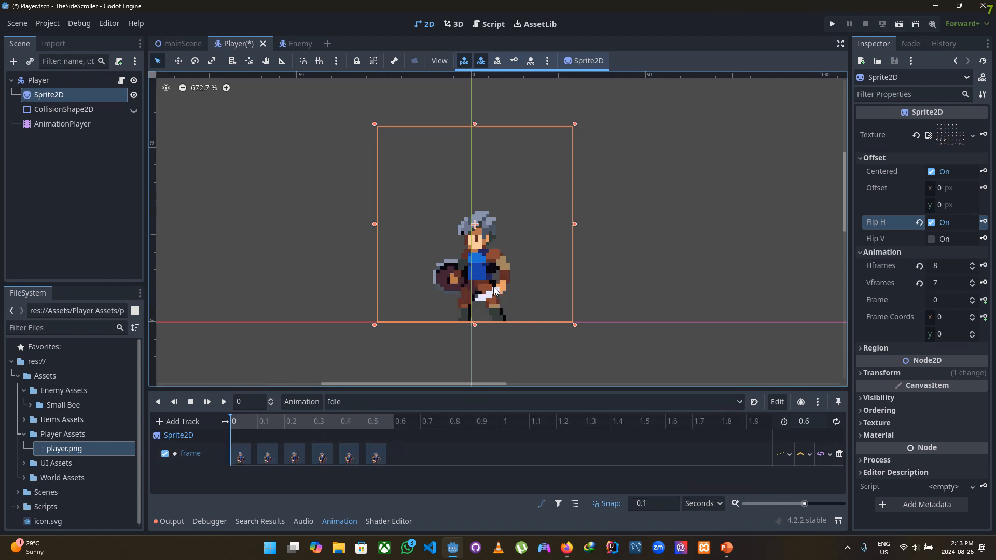
left_click(931, 223)
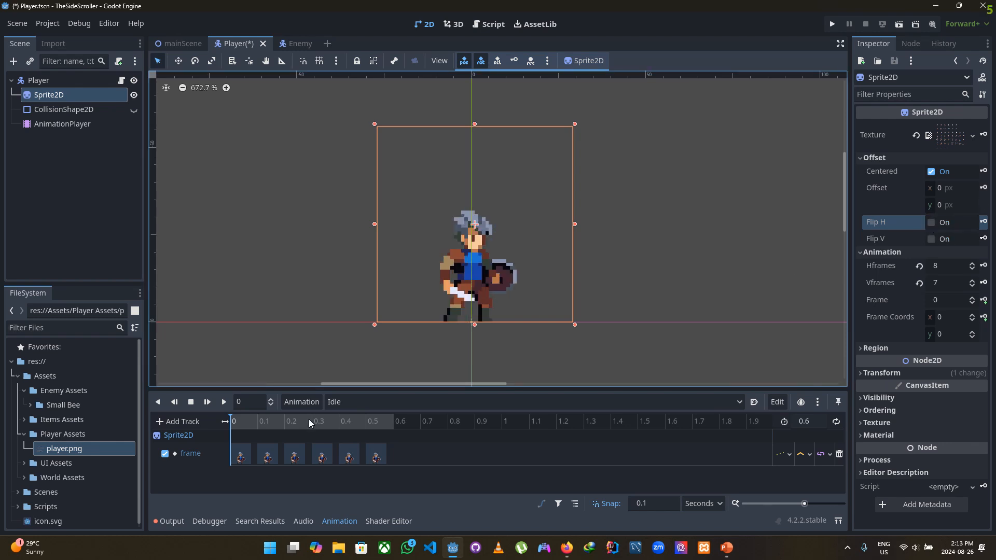
left_click(985, 223)
left_click(459, 308)
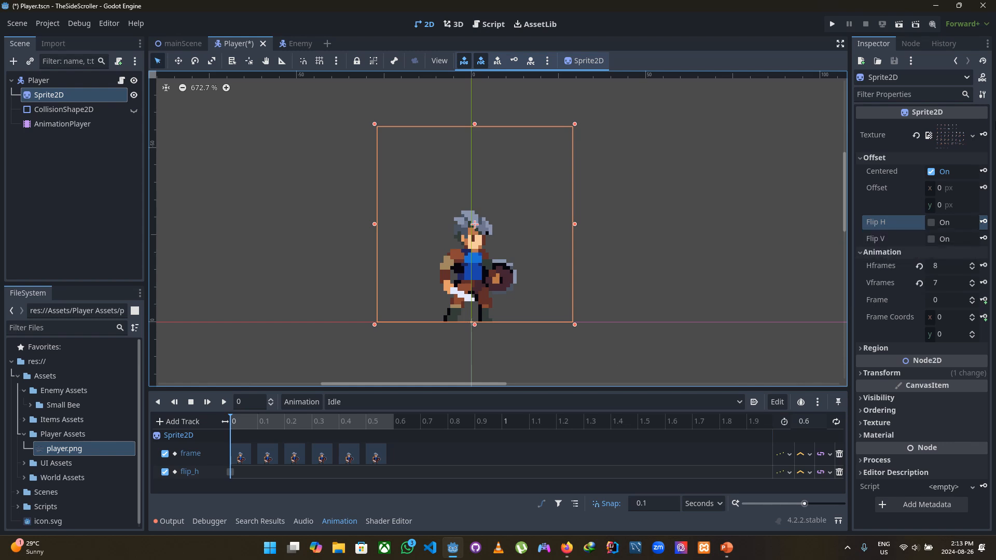
Make Jump the current animation and step the sprite forward to frame 24.
left_click(345, 402)
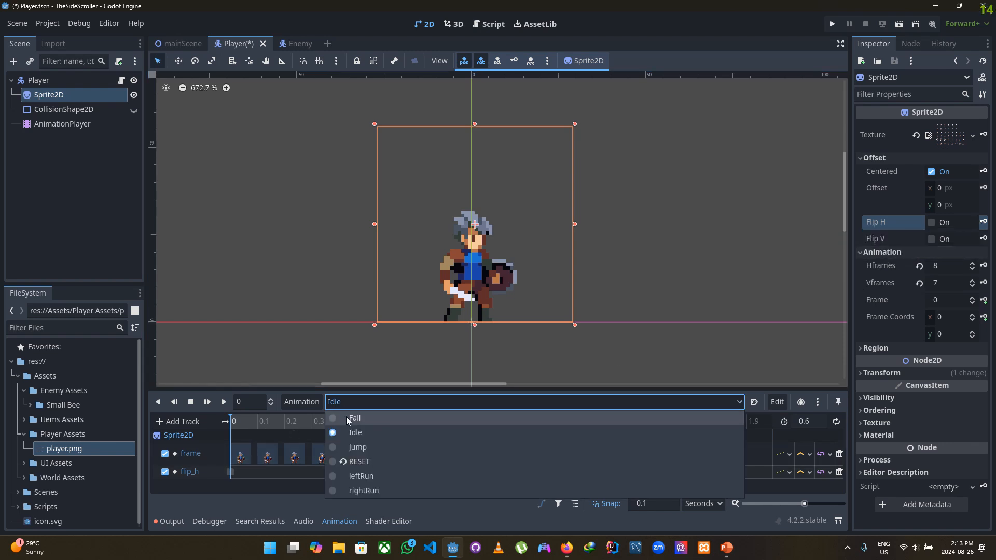
left_click(349, 447)
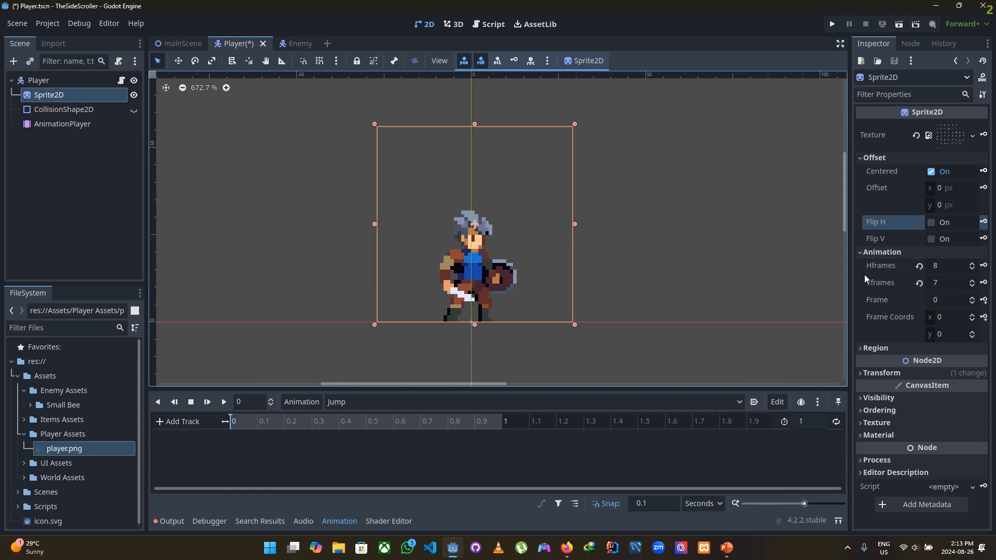
left_click(973, 304)
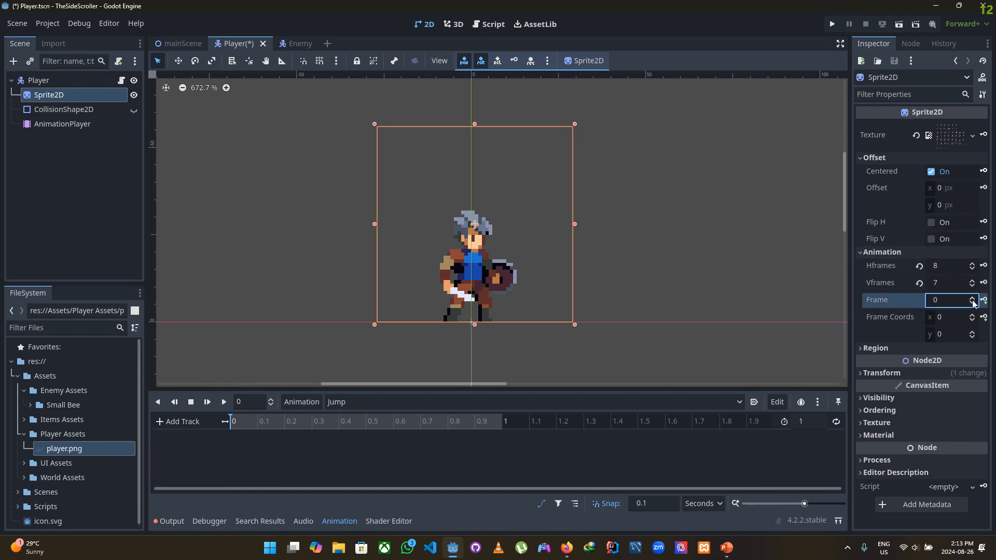
left_click(972, 299)
left_click(972, 299)
left_click(973, 299)
left_click(973, 299)
left_click(973, 299)
left_click(972, 299)
left_click(973, 299)
left_click(973, 299)
left_click(972, 299)
left_click(973, 299)
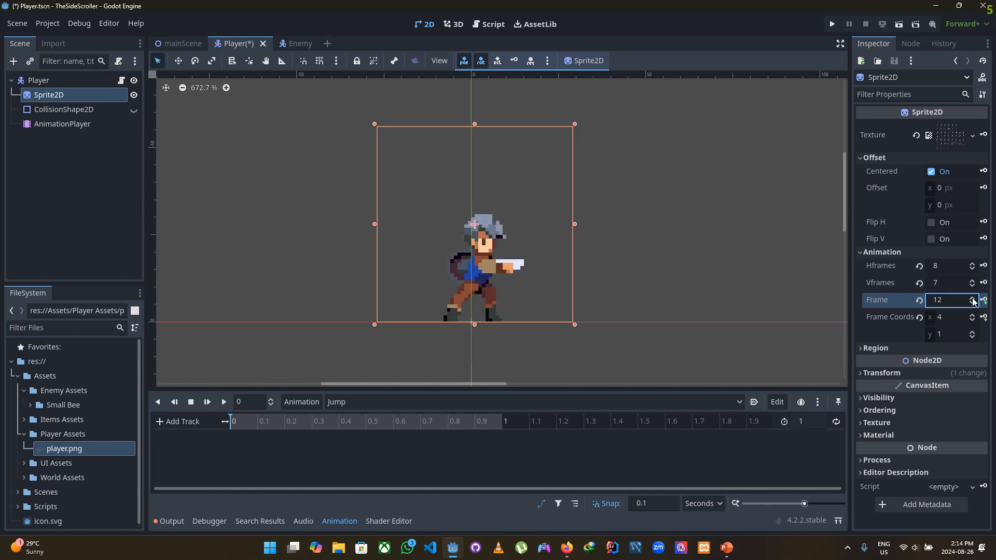
left_click(973, 299)
left_click(973, 299)
left_click(972, 299)
left_click(972, 299)
left_click(973, 299)
left_click(973, 298)
left_click(973, 299)
left_click(972, 299)
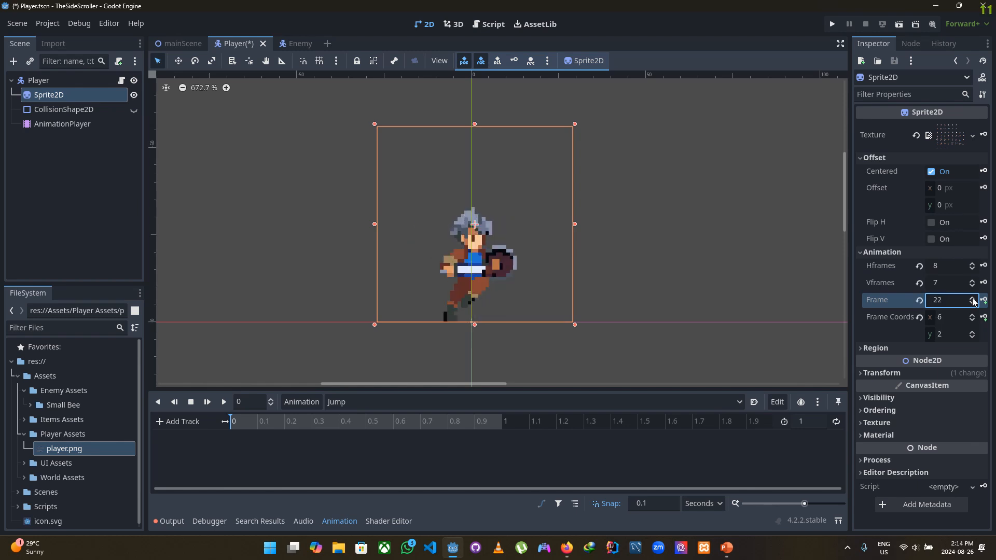
left_click(973, 299)
left_click(973, 298)
left_click(973, 299)
left_click(972, 299)
left_click(973, 305)
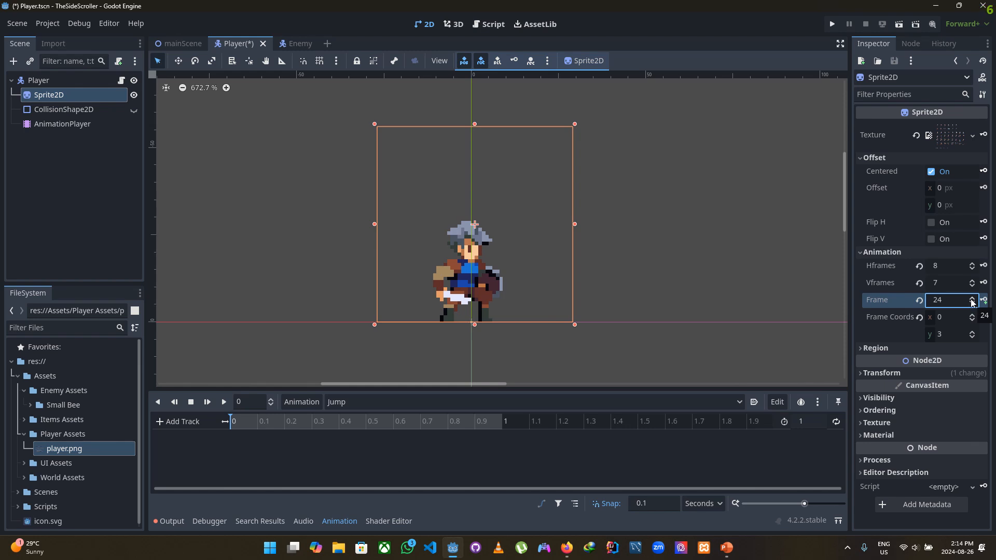
Step the sprite forward to frame 32 to examine the jump poses and return it to frame 24.
left_click(972, 299)
left_click(972, 299)
left_click(973, 299)
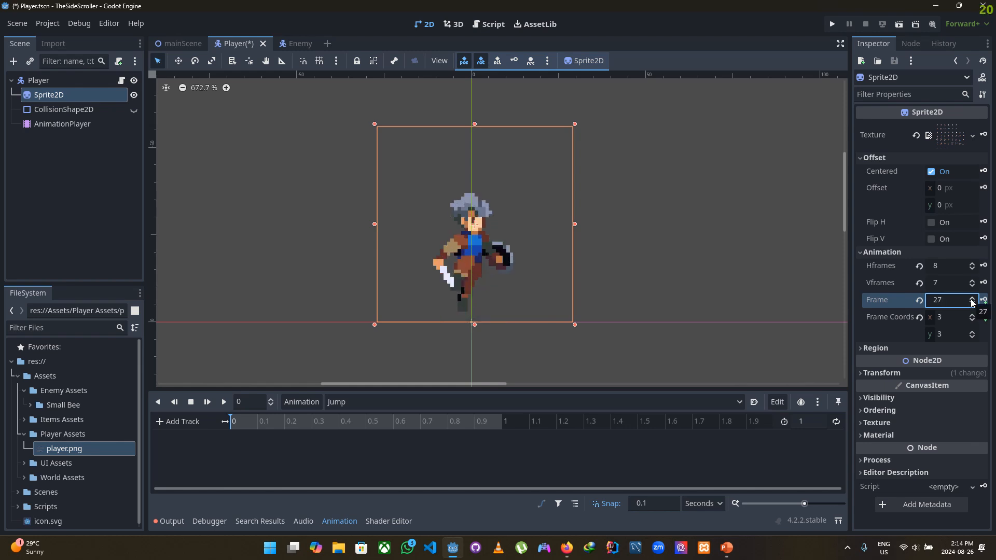
left_click(972, 300)
left_click(973, 300)
left_click(973, 300)
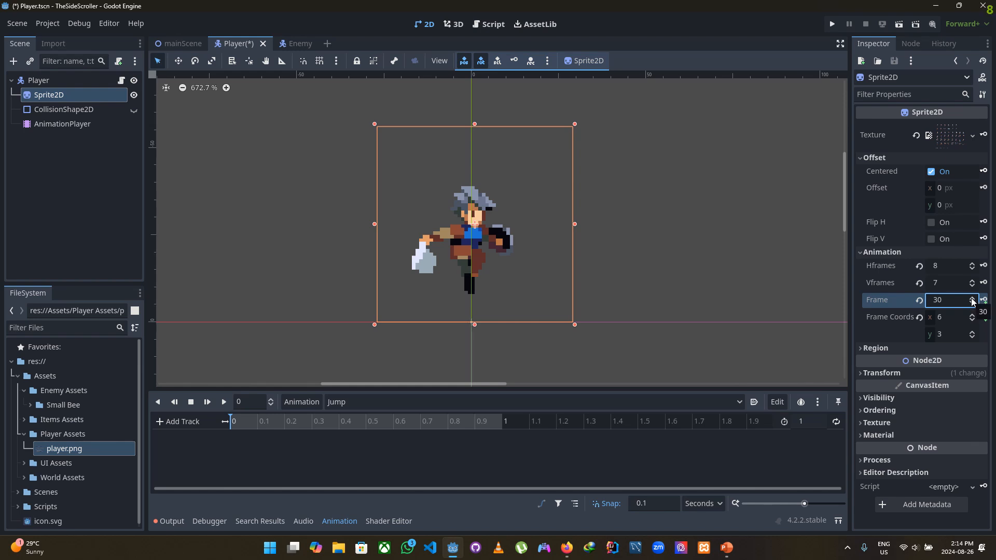
left_click(972, 300)
left_click(972, 300)
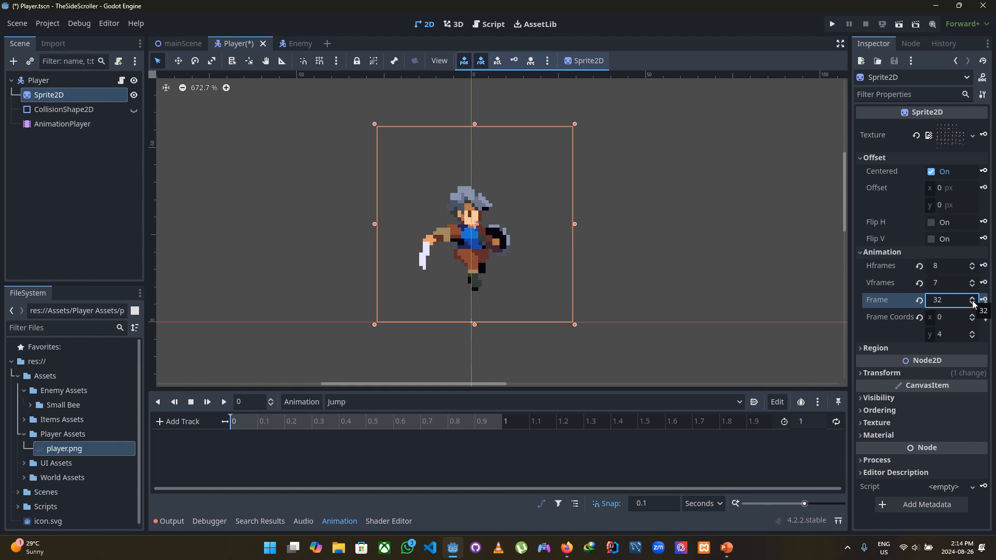
left_click(974, 306)
left_click(974, 306)
left_click(973, 306)
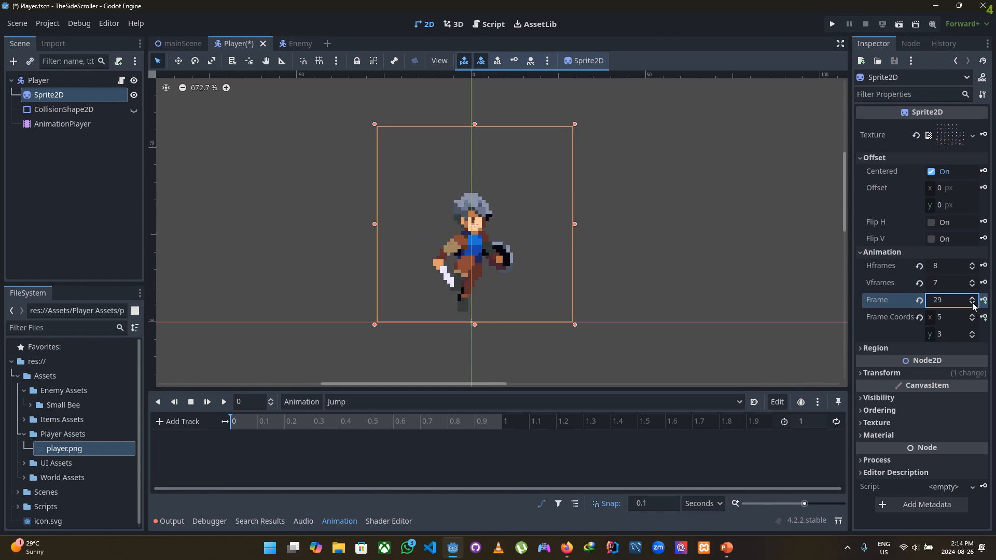
left_click(973, 304)
left_click(974, 304)
left_click(973, 304)
left_click(973, 304)
left_click(974, 304)
left_click(973, 304)
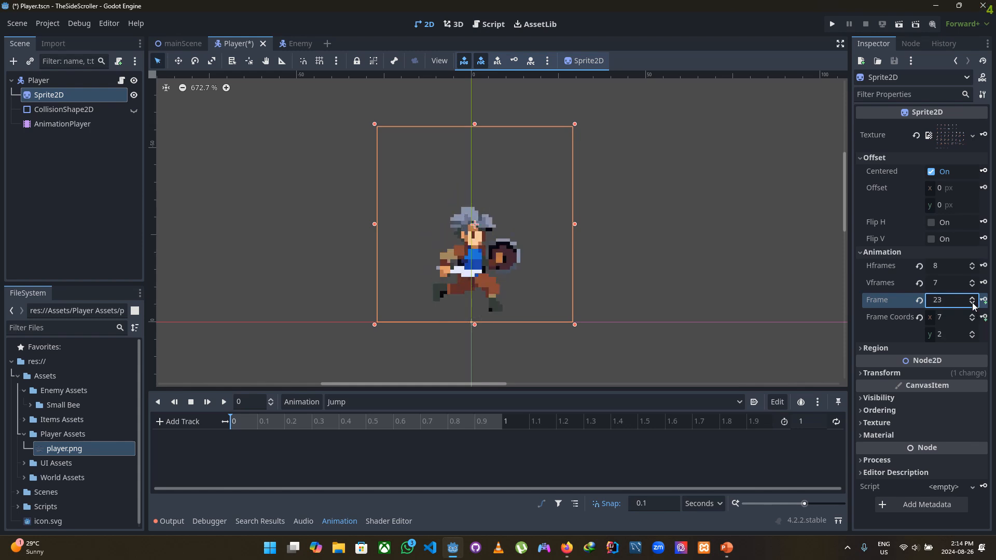
left_click(973, 302)
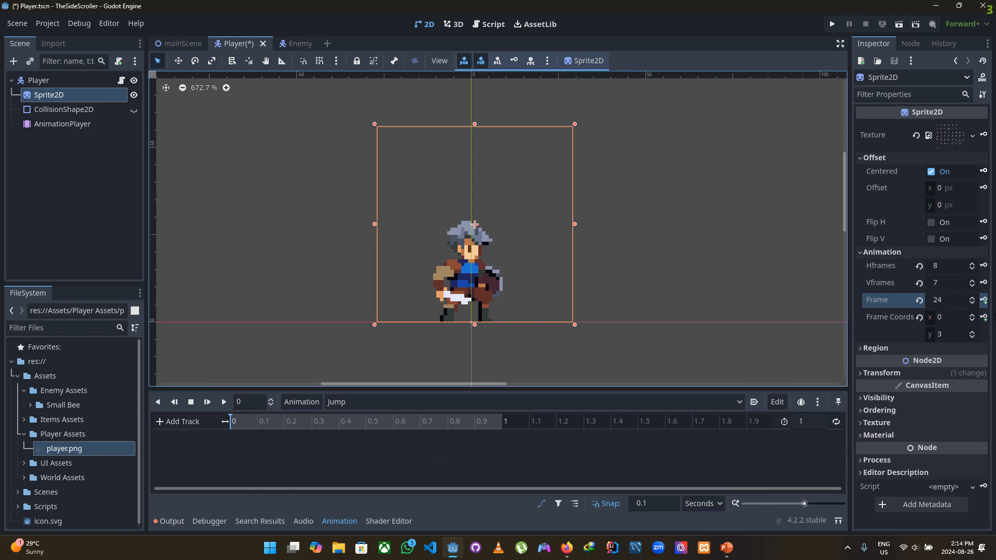
Key sprite frames 24 through 29 at 0.1-second intervals from 0 to 0.5 seconds on a new frame track in Jump.
left_click(985, 301)
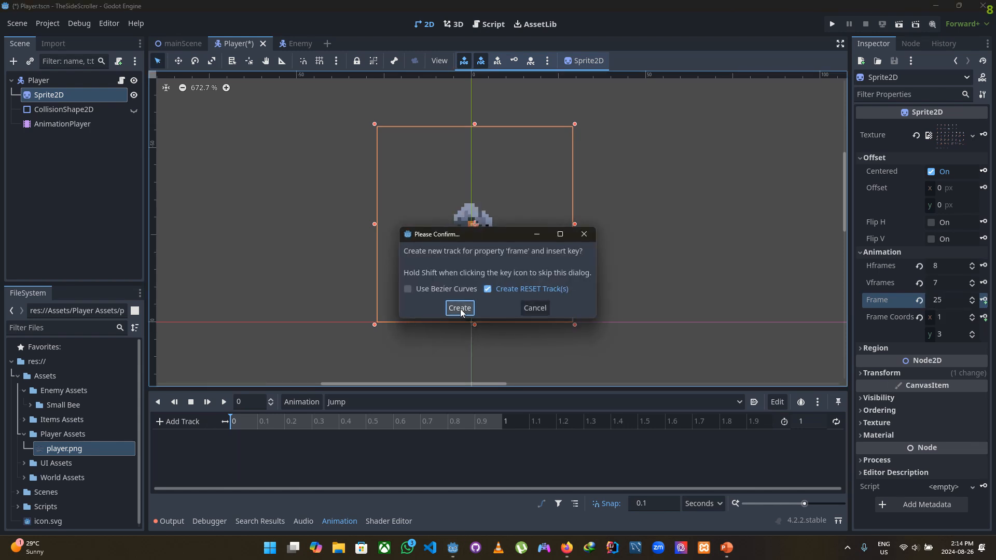
left_click(459, 308)
left_click(985, 300)
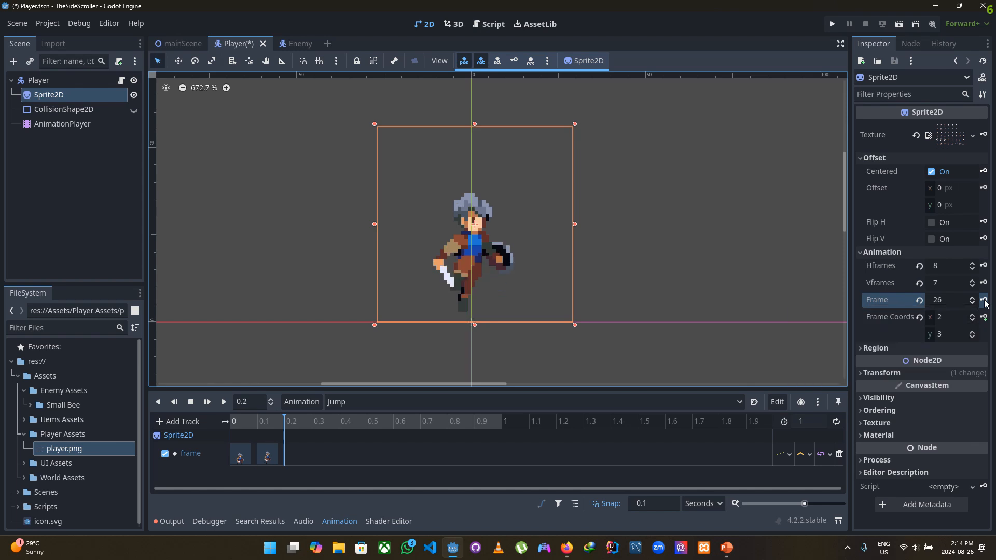
left_click(984, 301)
left_click(985, 300)
left_click(984, 301)
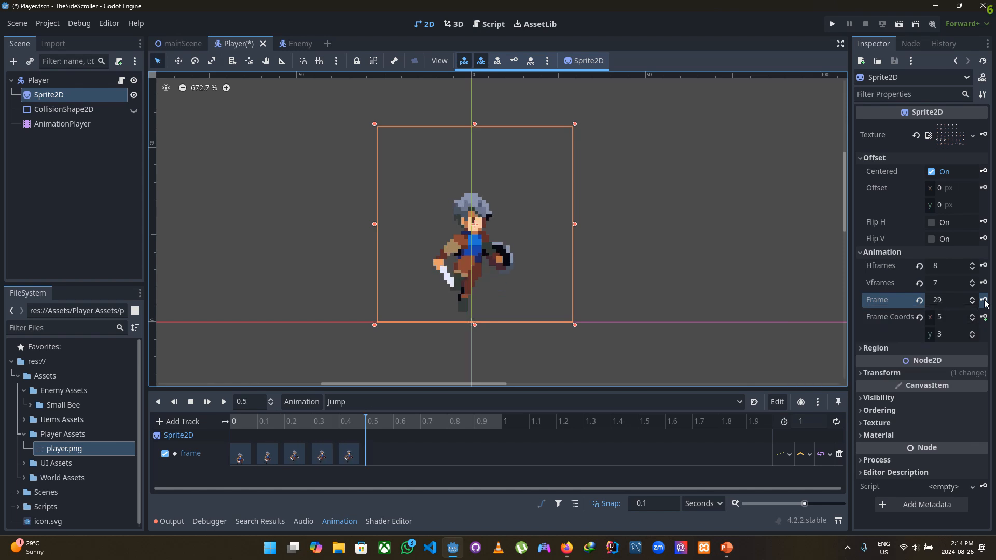
left_click(984, 301)
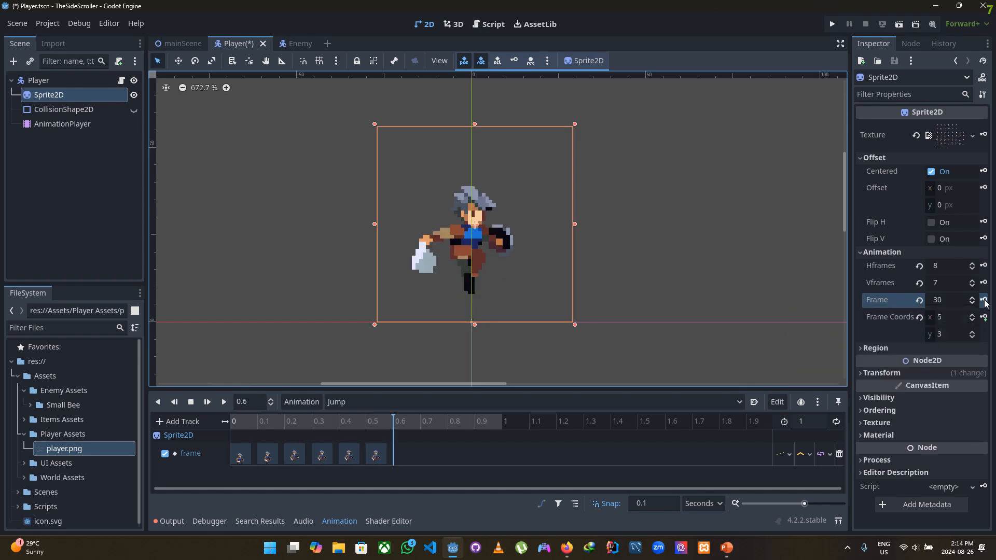
Set the Jump animation length to 0.6 seconds.
left_click(810, 421)
type("0.6")
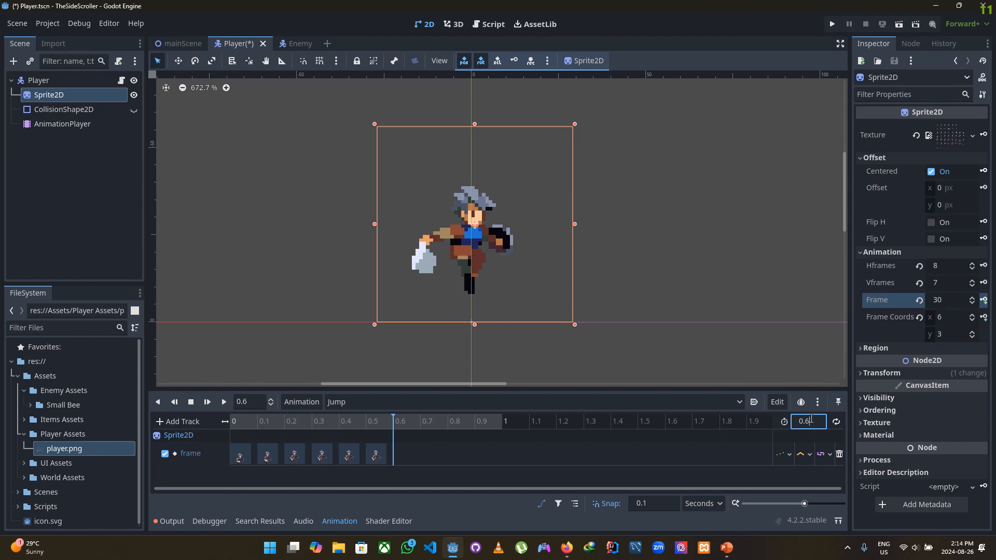
key("Return")
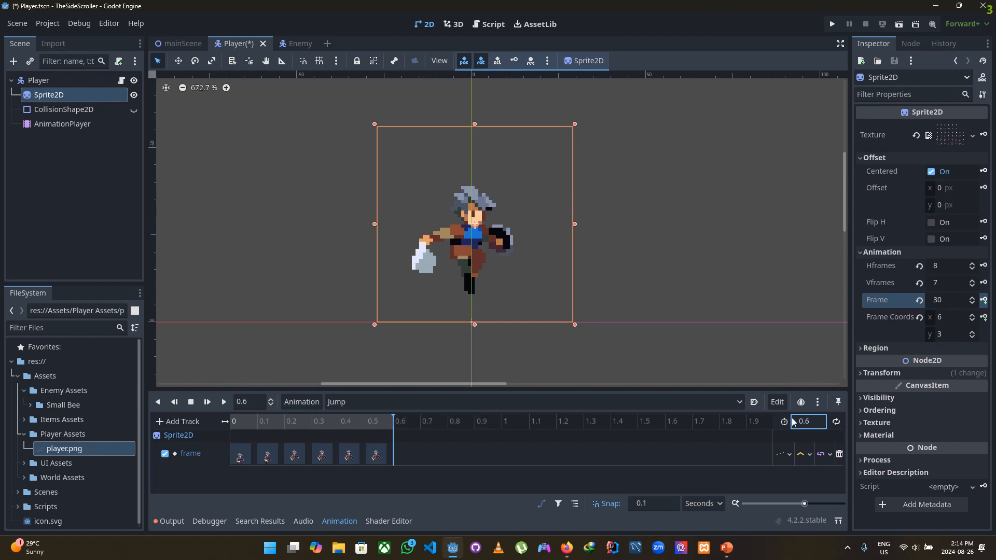
Save the scene, preview the Jump animation in a loop, turn looping back off and save the Player scene again.
key("ctrl+s")
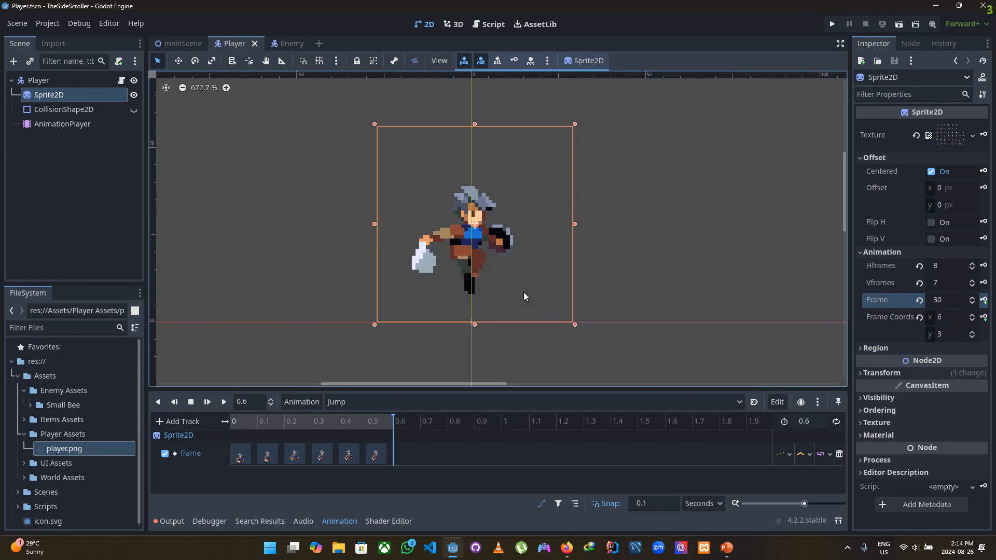
left_click(836, 421)
left_click(224, 402)
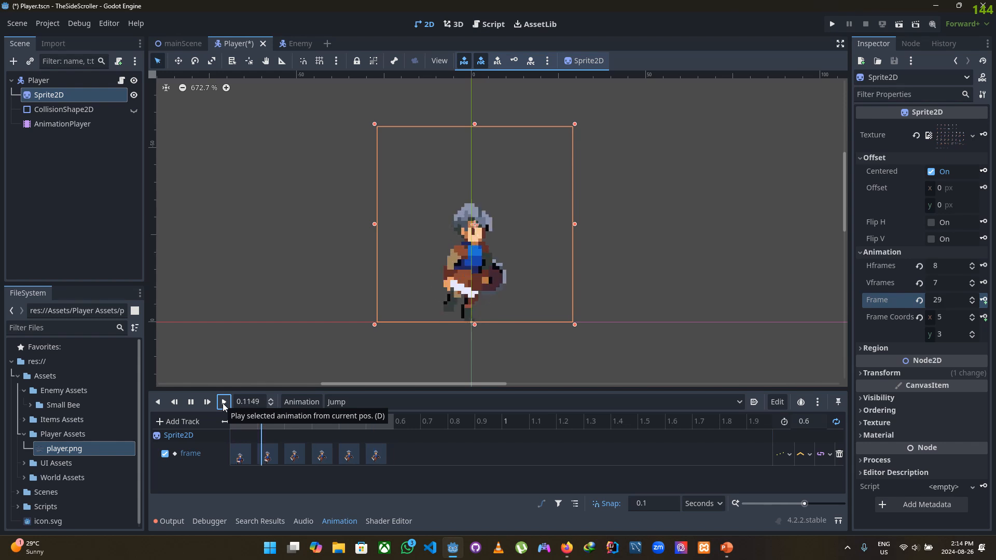
left_click(836, 423)
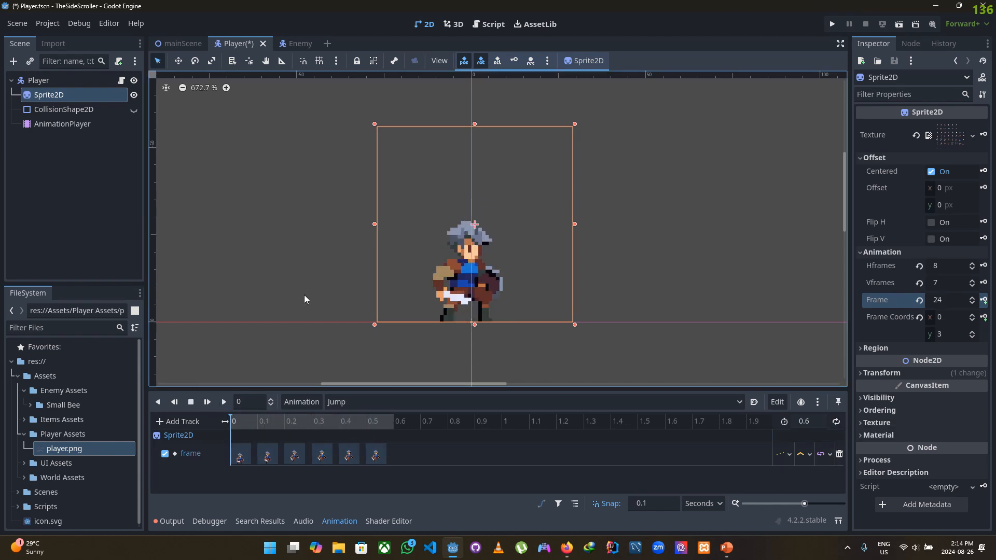
key("ctrl+s")
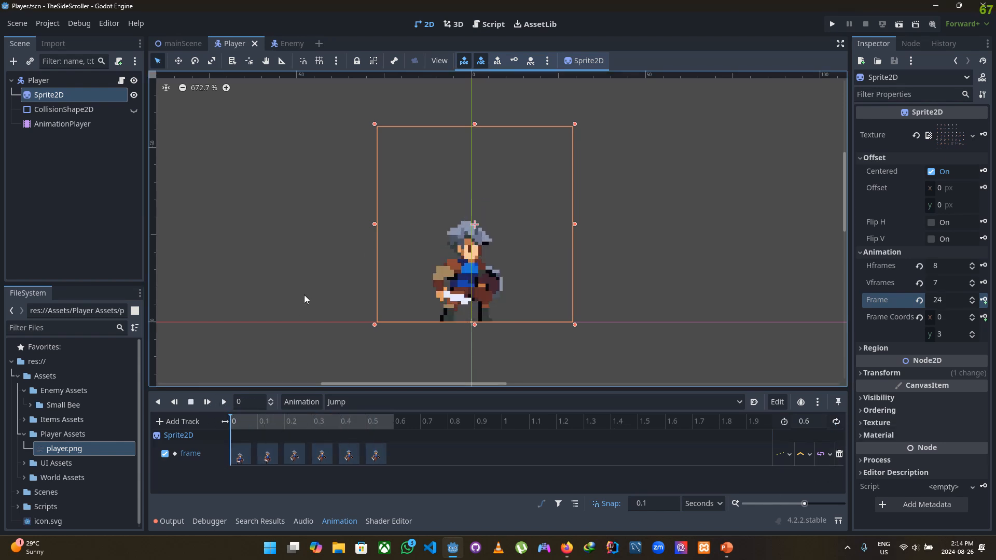
Make Fall the current animation, move its playhead to 0 seconds and step the sprite forward to frame 30.
left_click(366, 404)
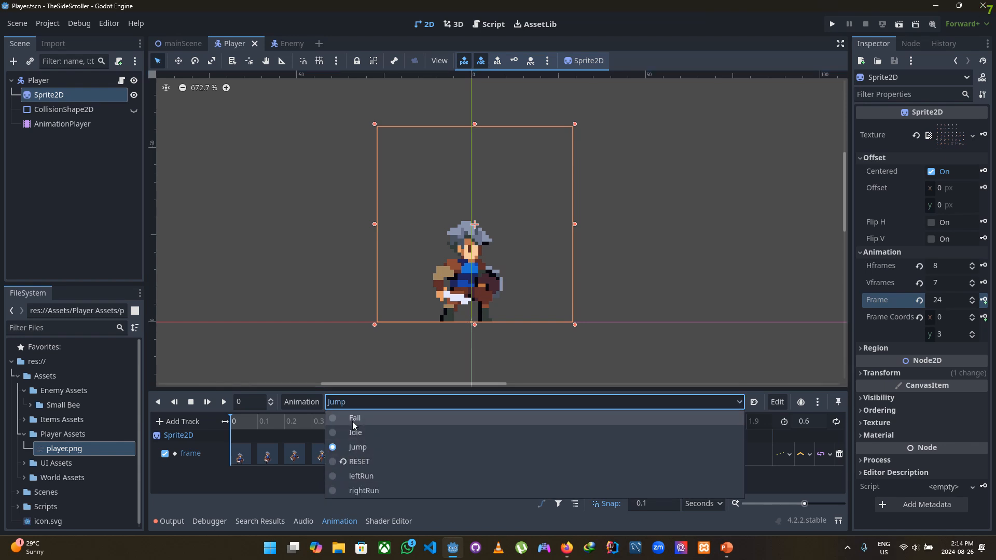
left_click(352, 420)
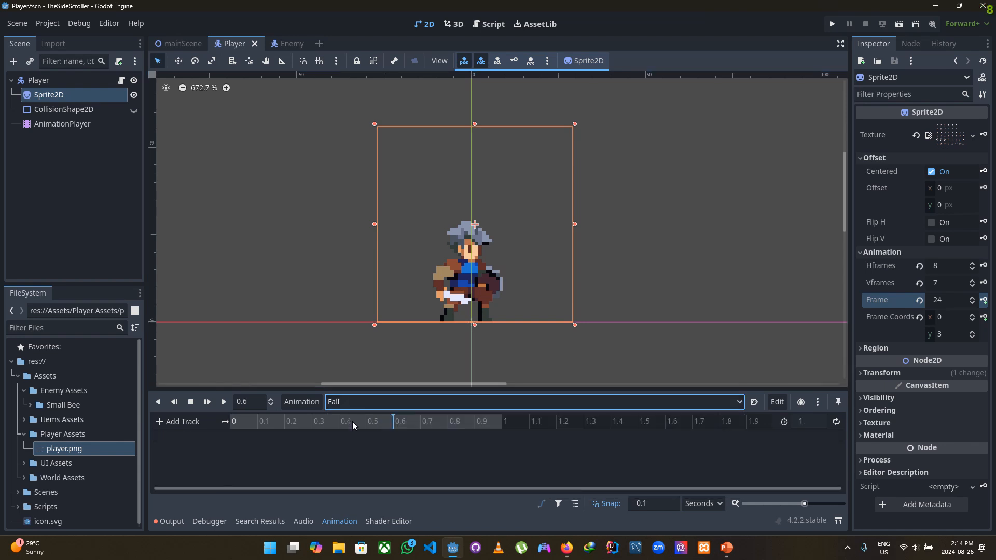
left_click(232, 425)
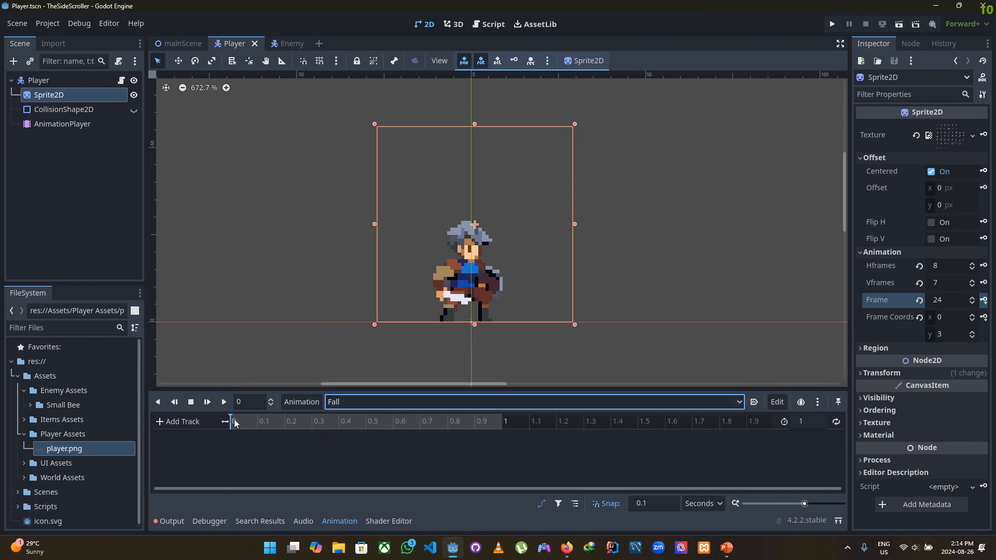
left_click(974, 299)
left_click(974, 298)
left_click(974, 299)
left_click(973, 299)
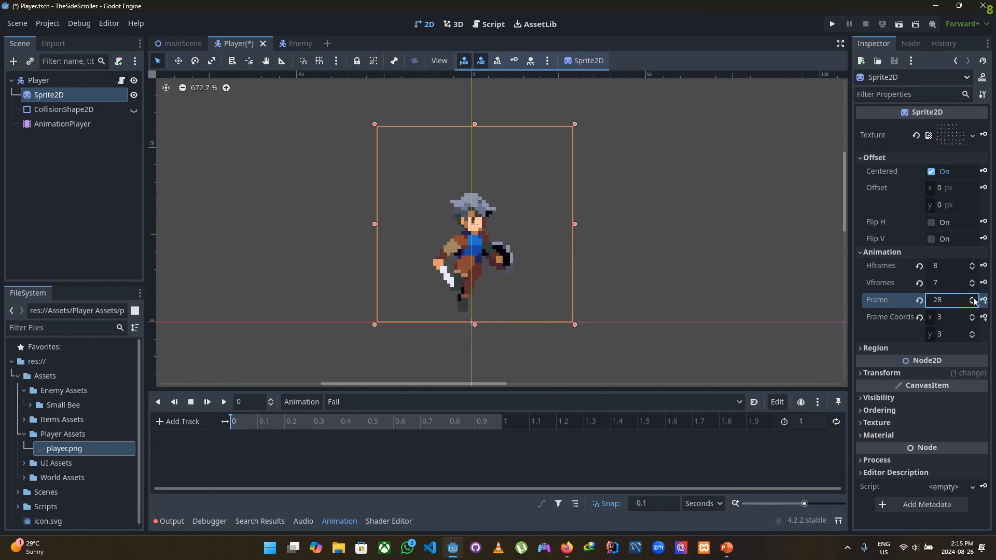
left_click(973, 299)
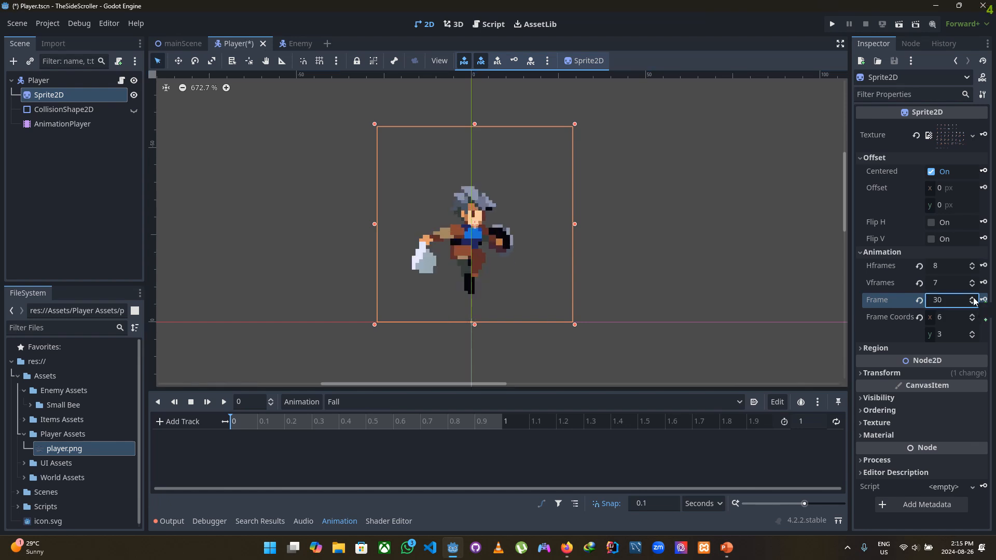
left_click(973, 299)
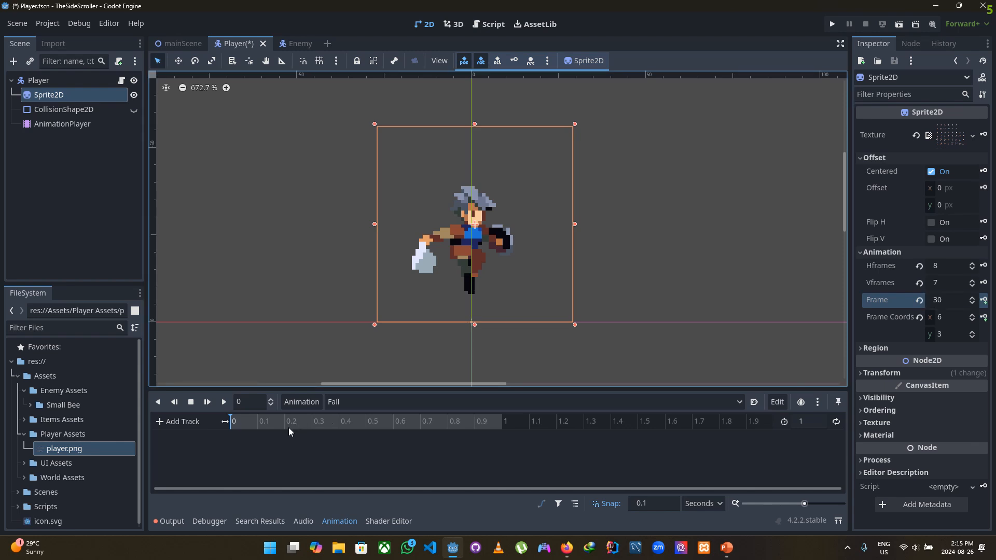
Key sprite frames 30 through 39 at 0.1-second intervals from 0 to 0.9 seconds on a new frame track in Fall.
left_click(984, 300)
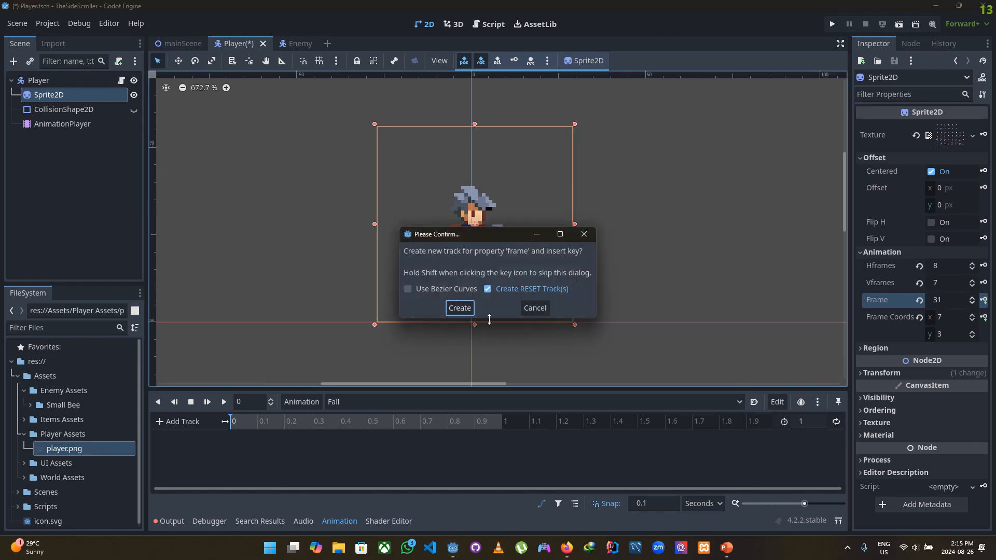
left_click(460, 310)
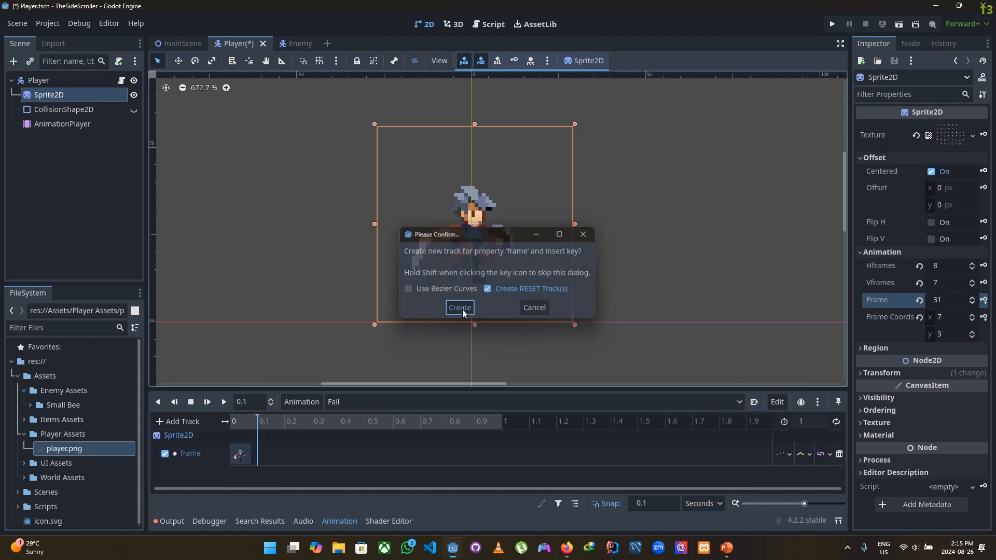
left_click(983, 300)
left_click(984, 300)
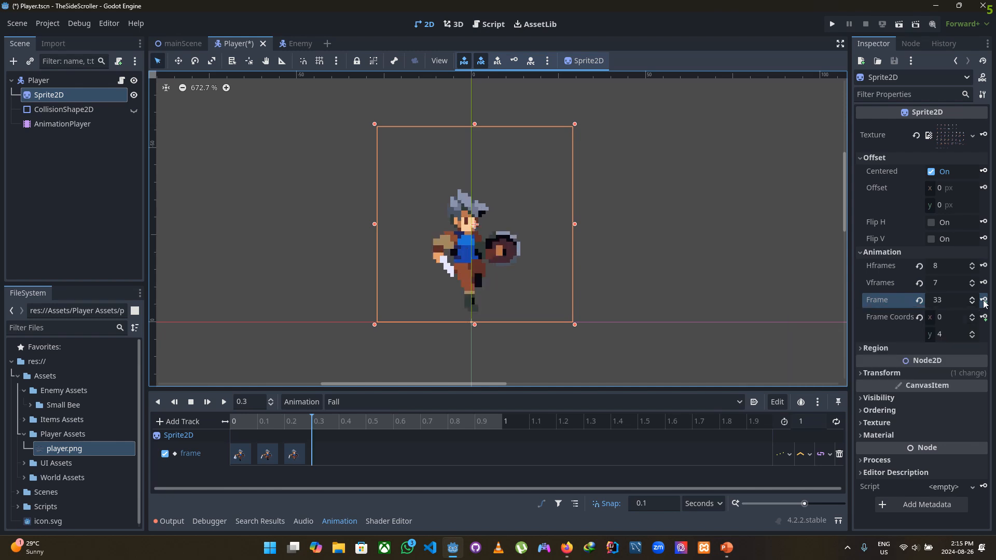
left_click(984, 300)
left_click(984, 301)
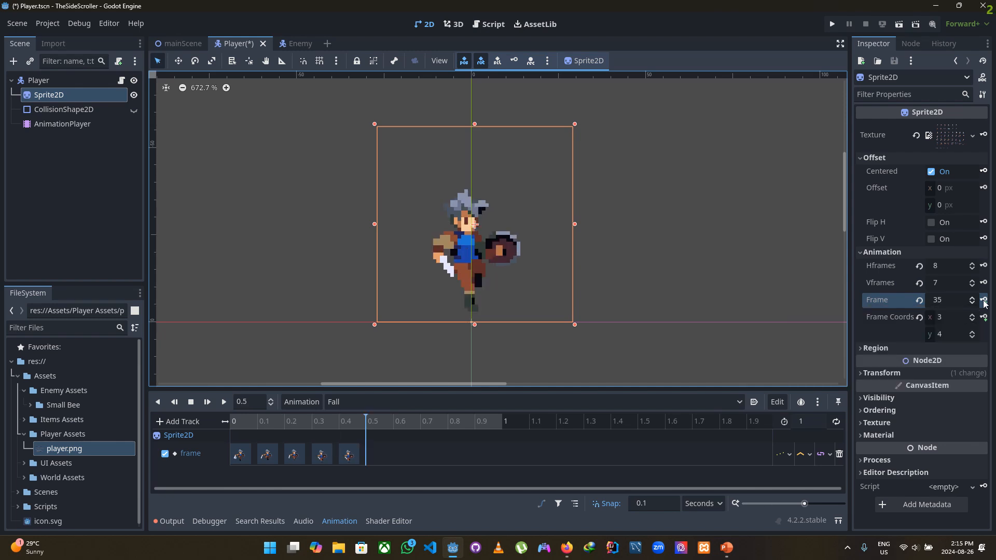
left_click(984, 301)
left_click(984, 300)
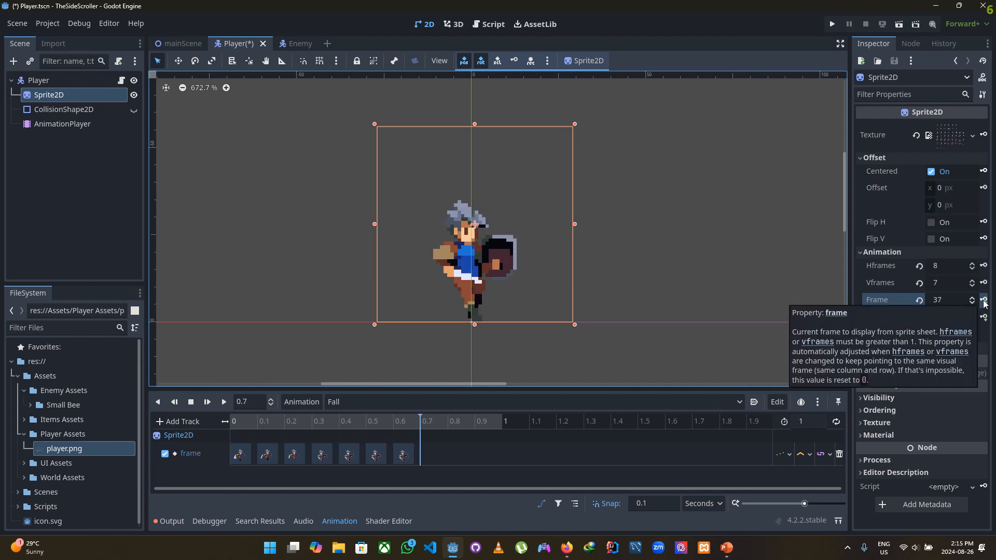
left_click(984, 302)
left_click(984, 301)
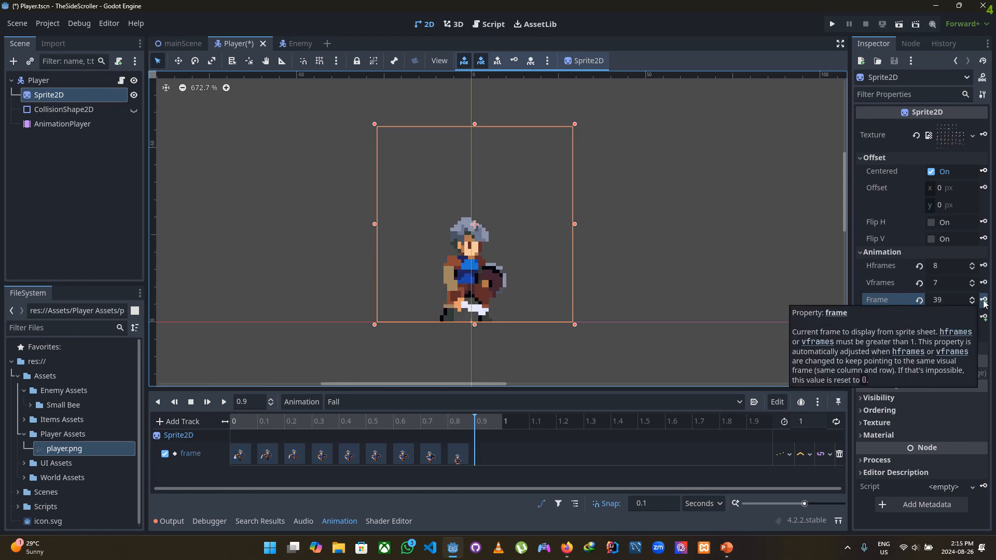
left_click(984, 300)
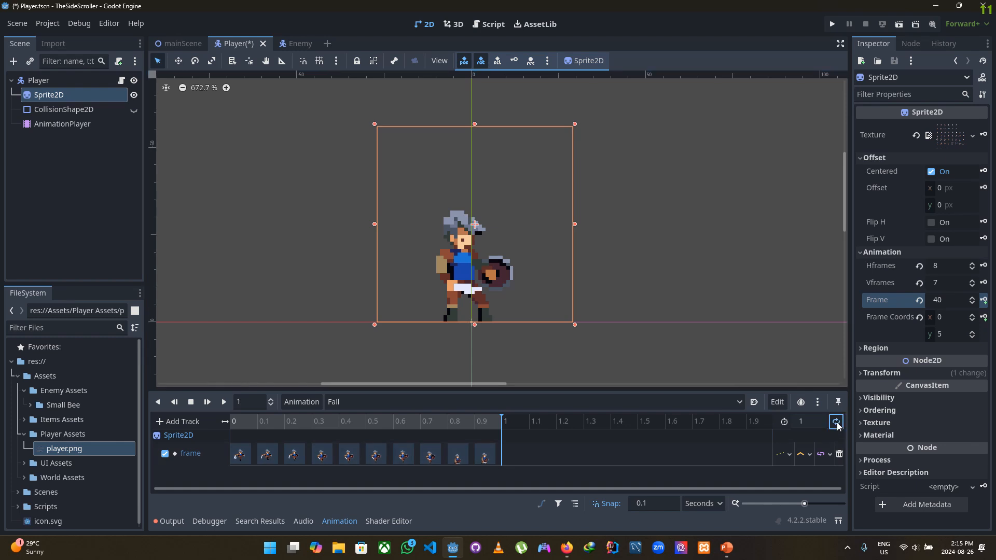
Preview the Fall animation in a loop, turn its looping back off and save the Player scene.
left_click(223, 402)
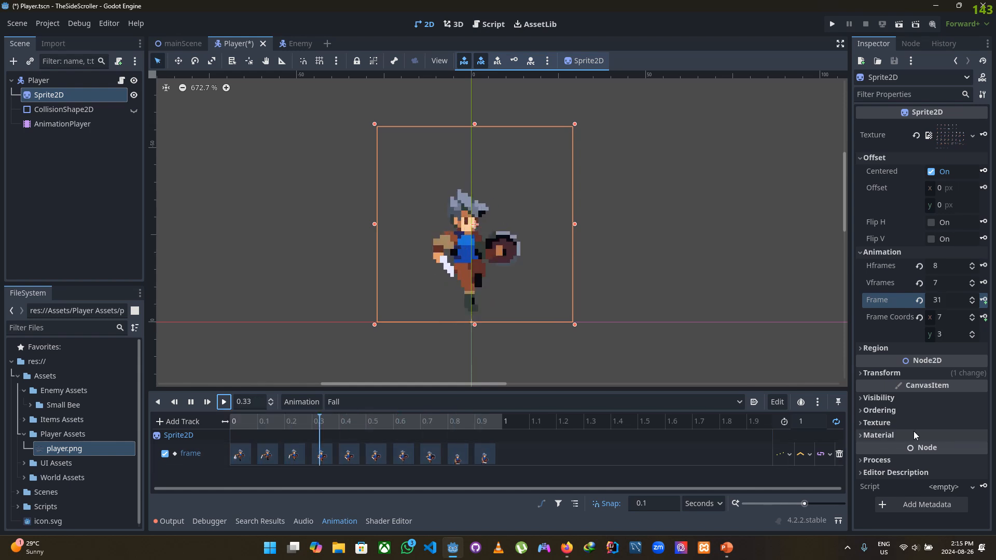
left_click(836, 421)
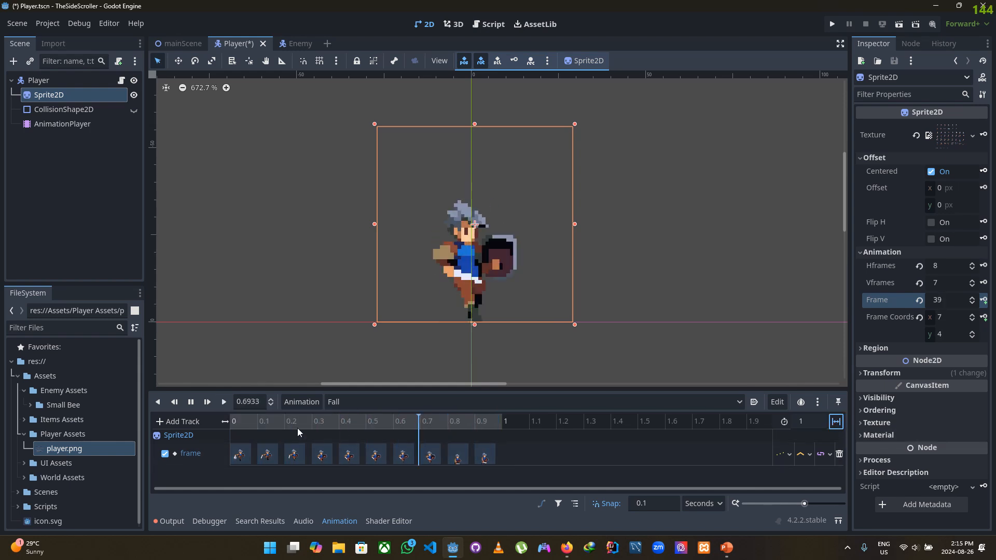
left_click(836, 422)
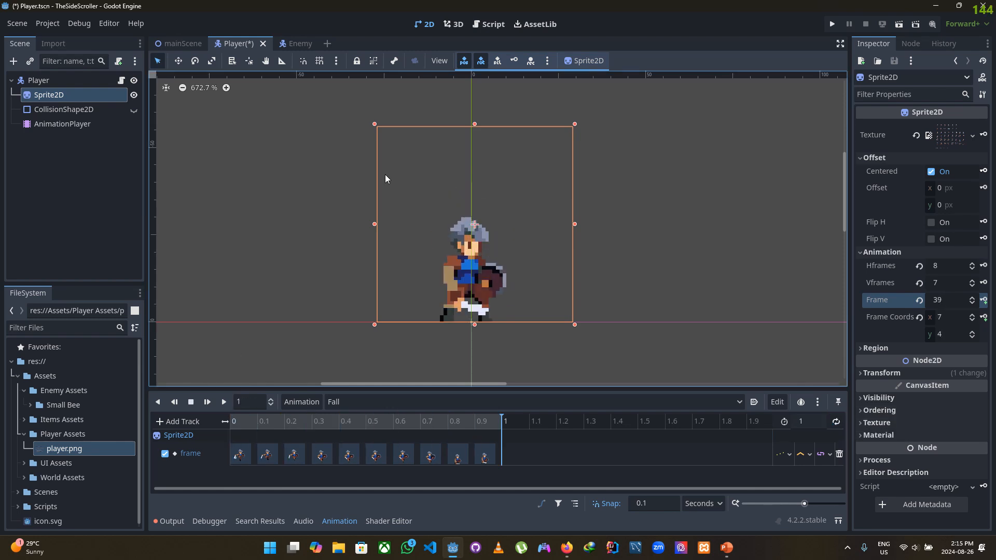
key("ctrl+s")
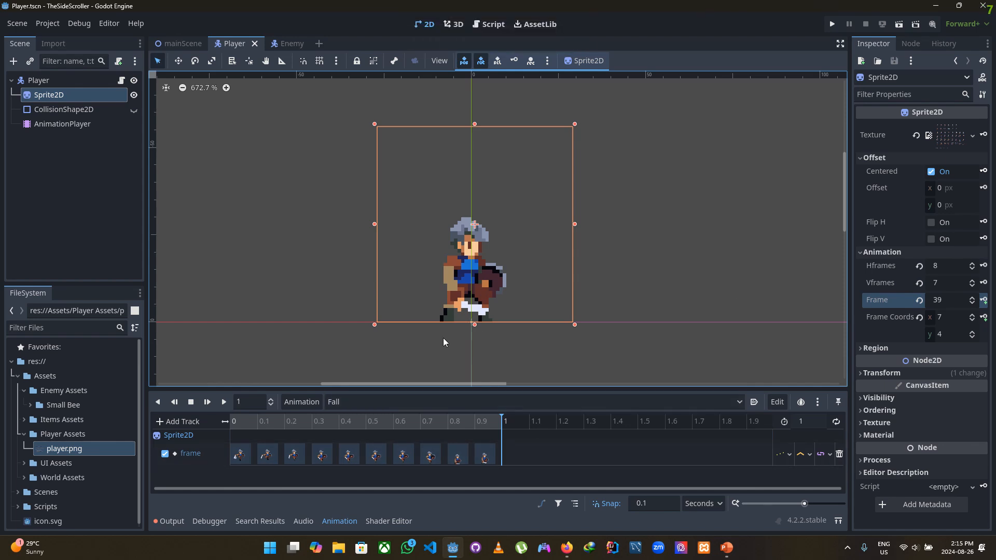
Review the keyed tracks of the Idle, Jump, leftRun and rightRun animations one after another.
left_click(359, 402)
left_click(355, 432)
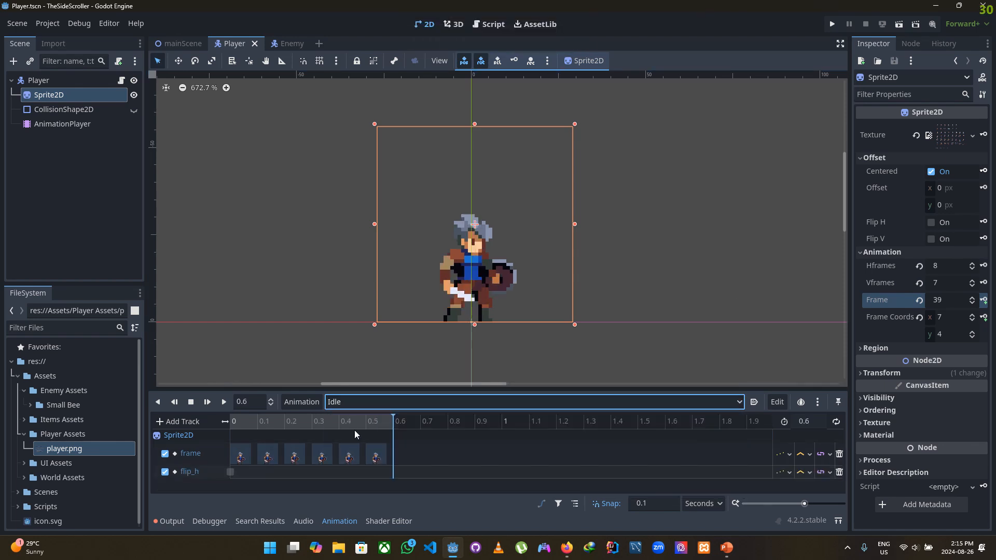
left_click(358, 402)
left_click(357, 447)
left_click(364, 401)
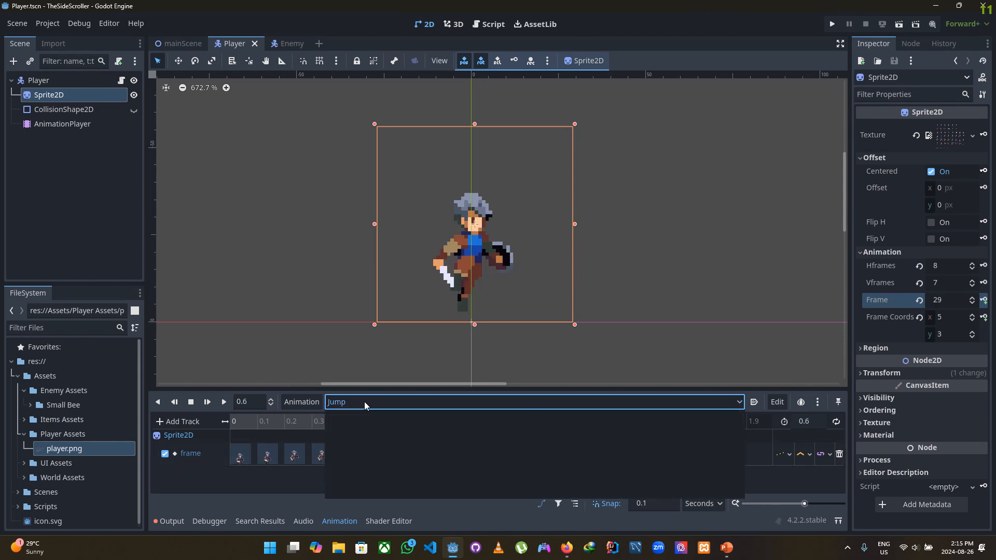
left_click(366, 476)
left_click(371, 401)
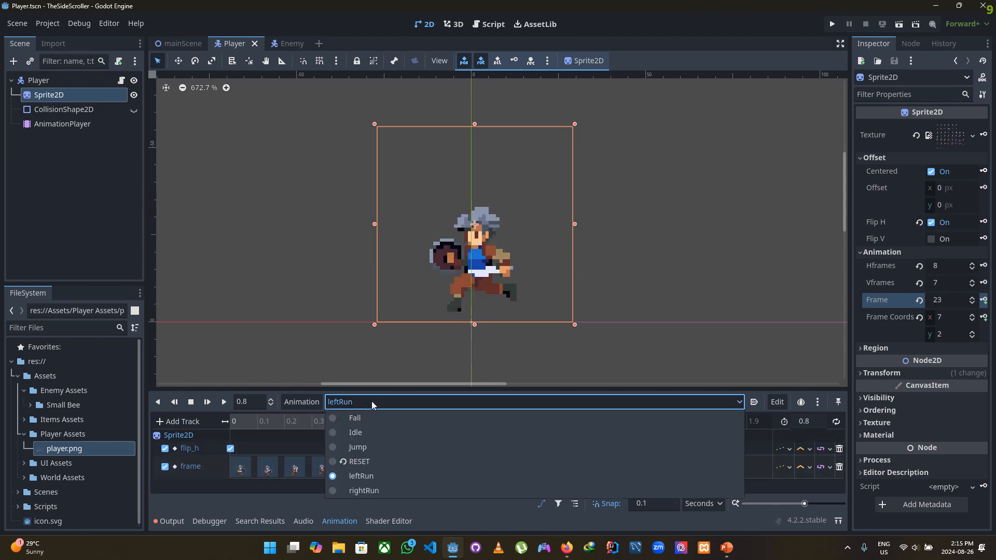
left_click(369, 490)
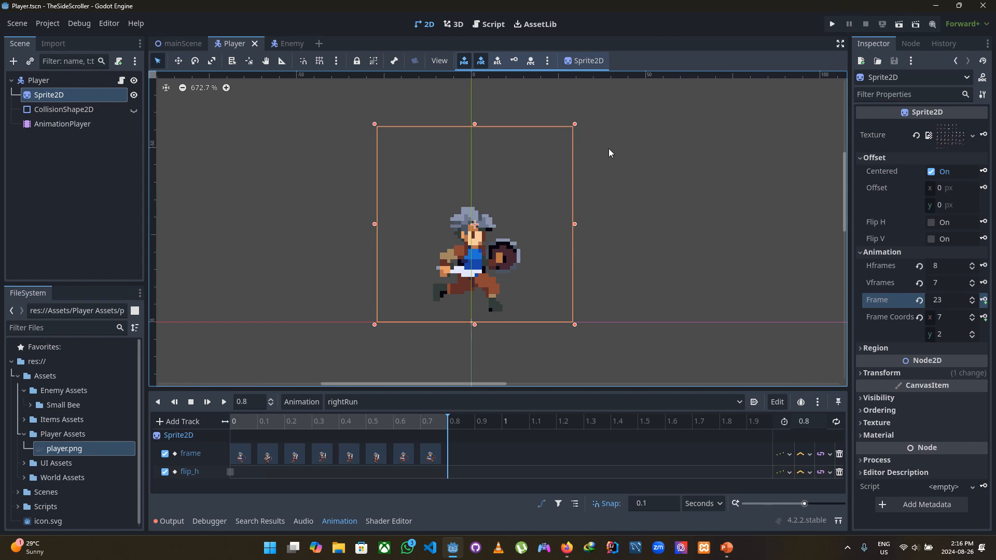
mouse_move(461, 3)
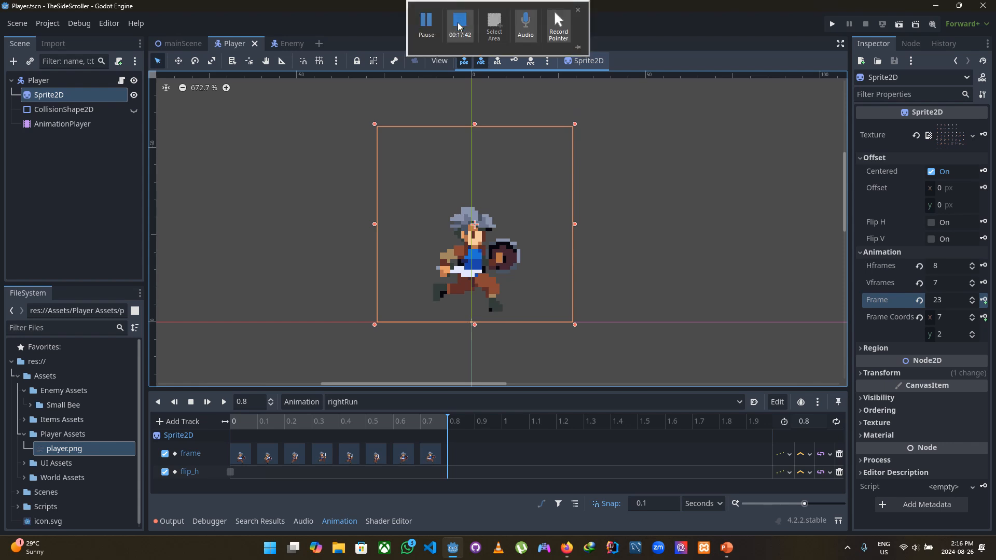